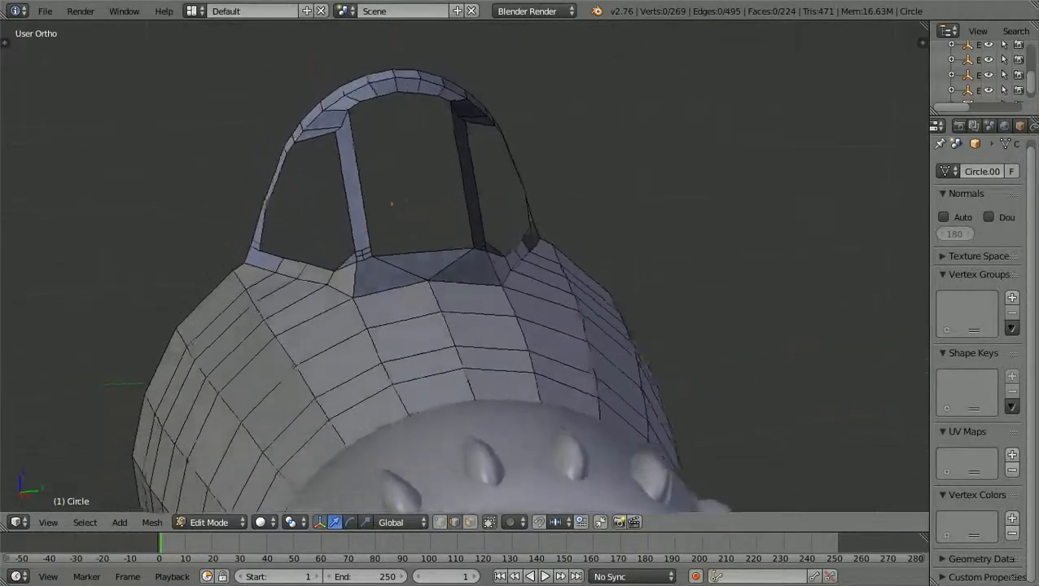
Examine the cockpit canopy frame and its joint with the fuselage mesh up close and from a distance
scroll(464, 266, "up", 1)
scroll(464, 265, "down", 2)
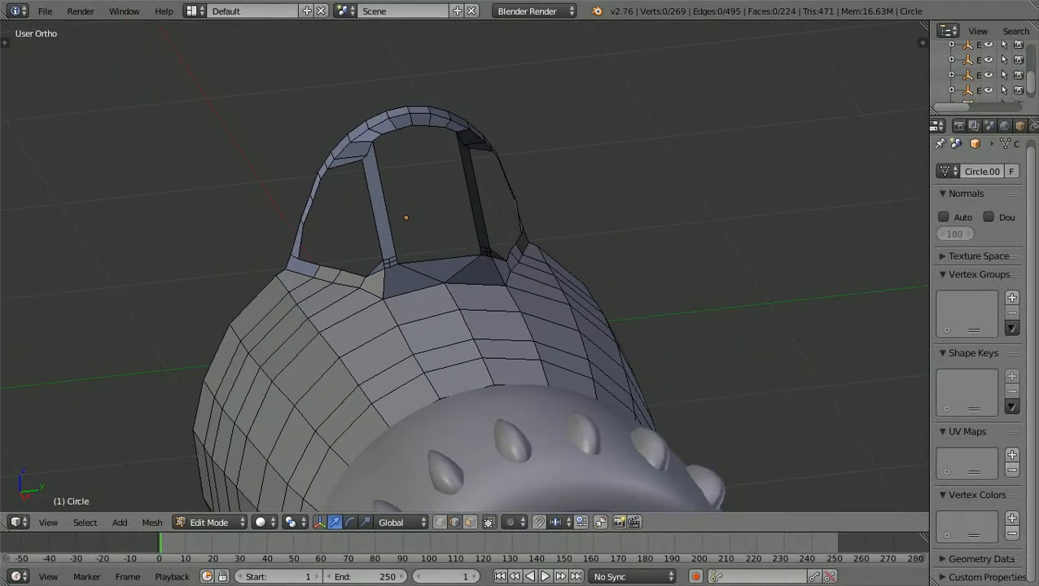
key("Down")
scroll(464, 265, "down", 2)
scroll(465, 266, "up", 3)
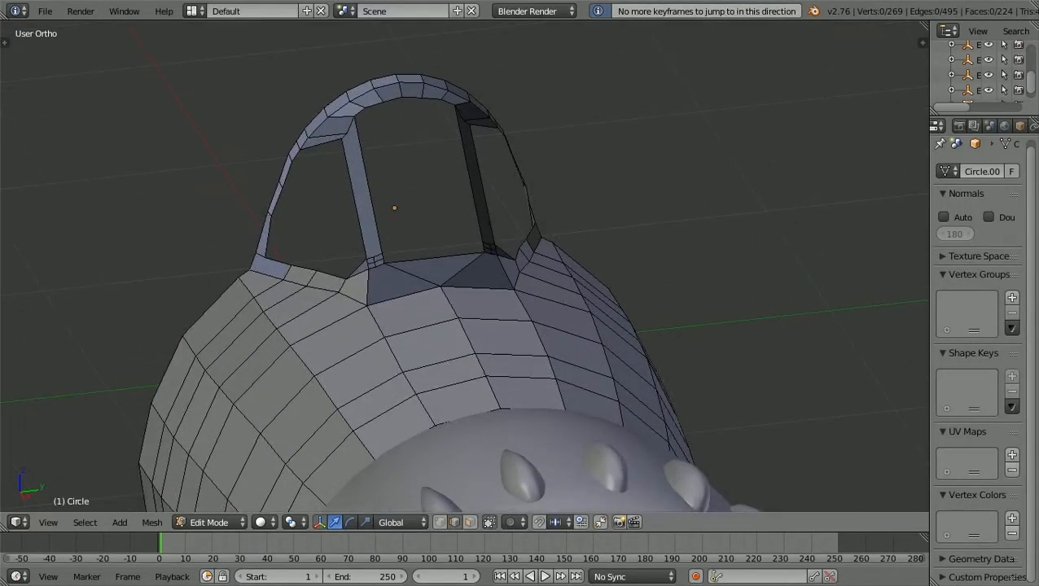
key("Down")
scroll(465, 266, "down", 3)
scroll(464, 265, "up", 2)
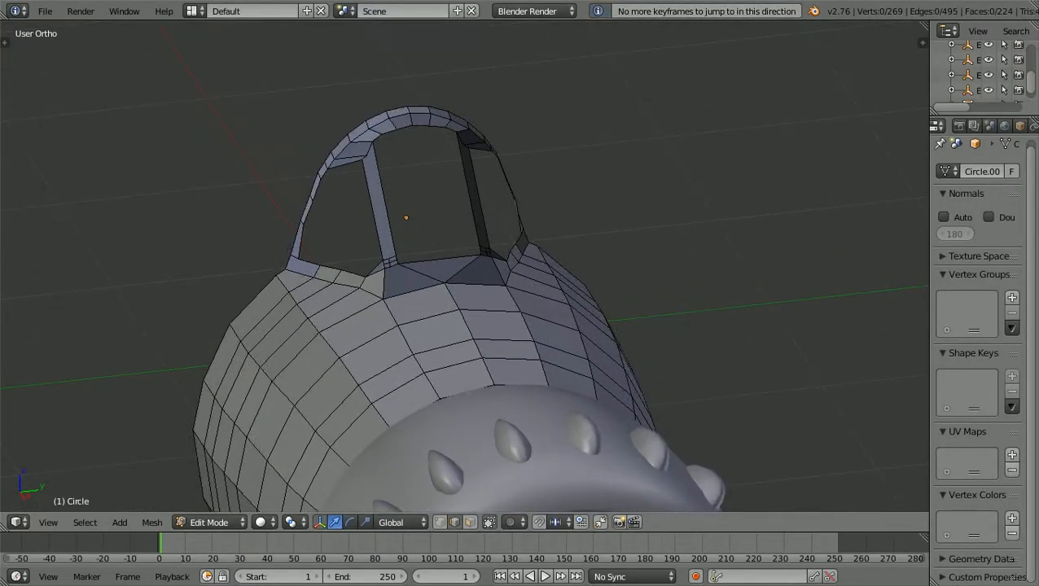
scroll(464, 266, "down", 3, "ctrl")
scroll(464, 266, "up", 4, "ctrl")
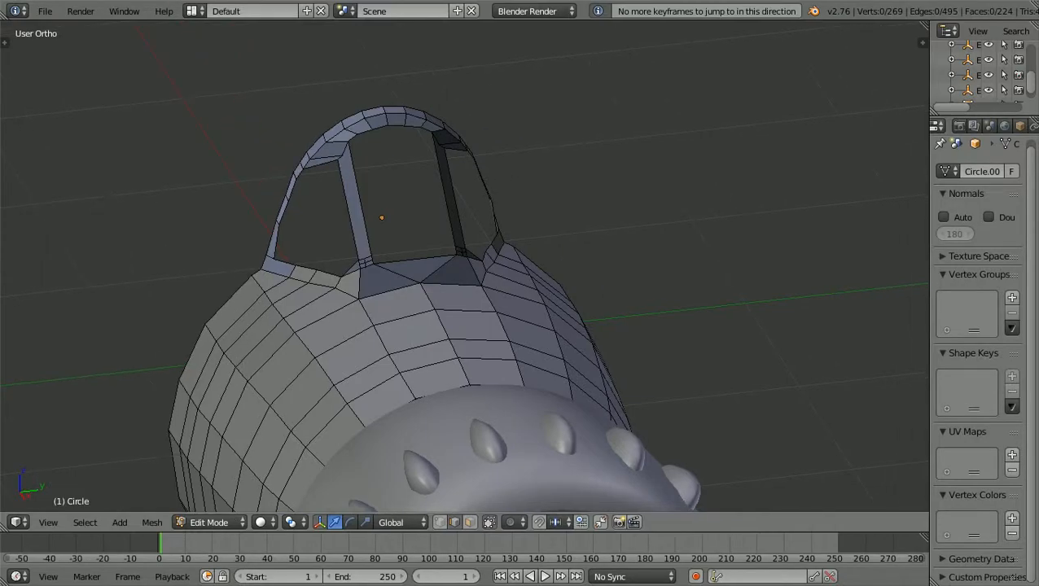
scroll(465, 265, "down", 4, "shift")
scroll(464, 265, "down", 3, "ctrl")
scroll(464, 265, "up", 6)
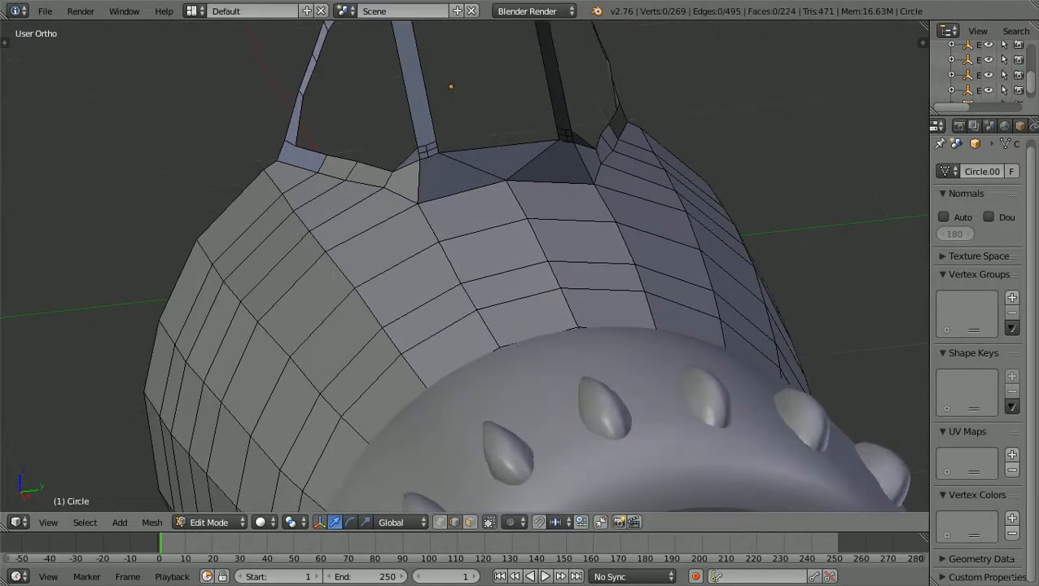
scroll(465, 266, "up", 12, "shift")
scroll(464, 265, "up", 6, "shift")
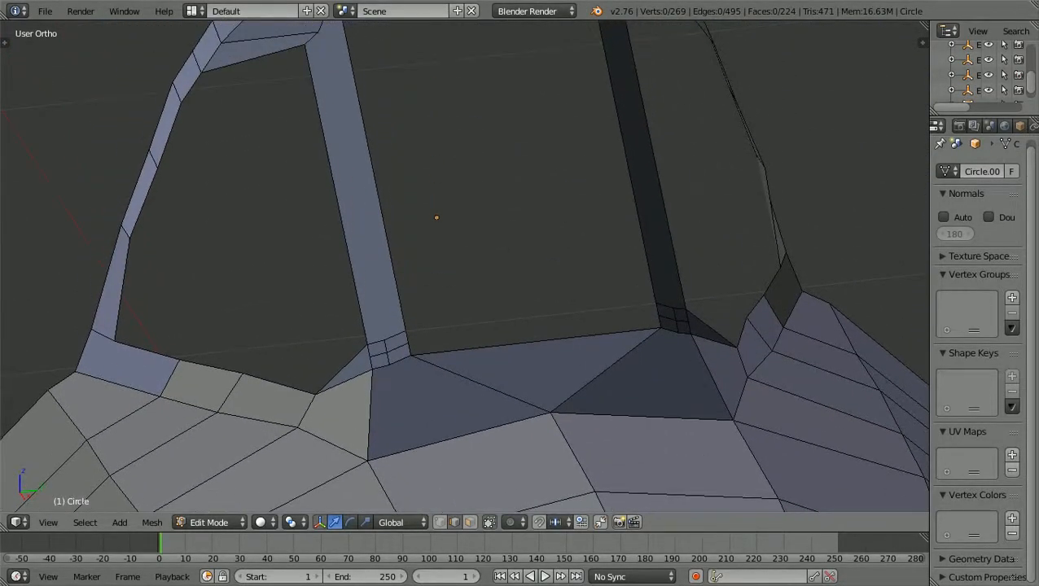
scroll(464, 265, "down", 8, "ctrl")
scroll(464, 265, "down", 1)
scroll(464, 266, "down", 1)
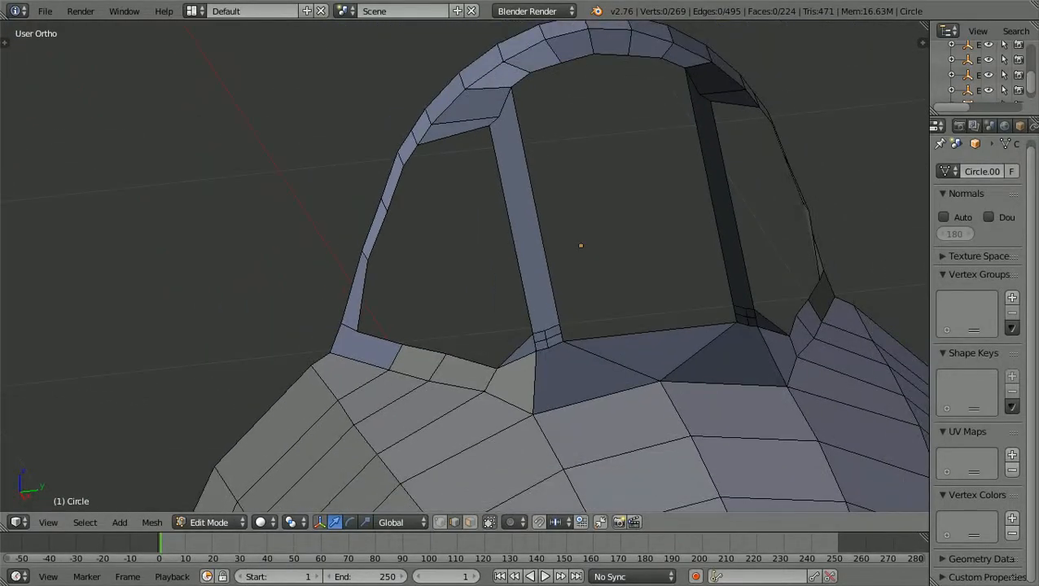
Compare the canopy frame's outline with the background reference image in the aircraft's nose-on orthographic view
scroll(464, 265, "up", 2, "ctrl")
key("KP_3")
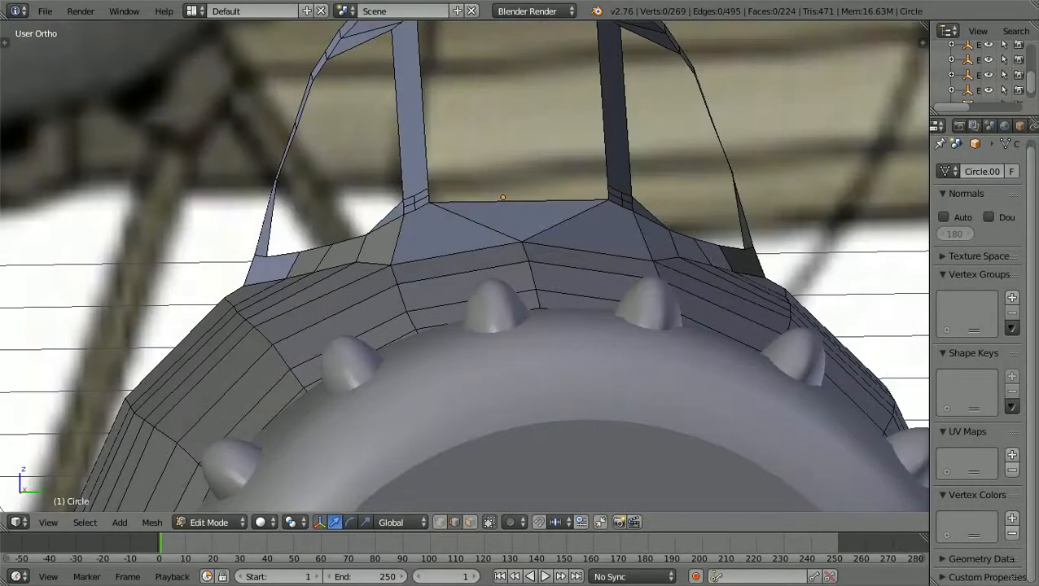
scroll(464, 266, "up", 9, "shift")
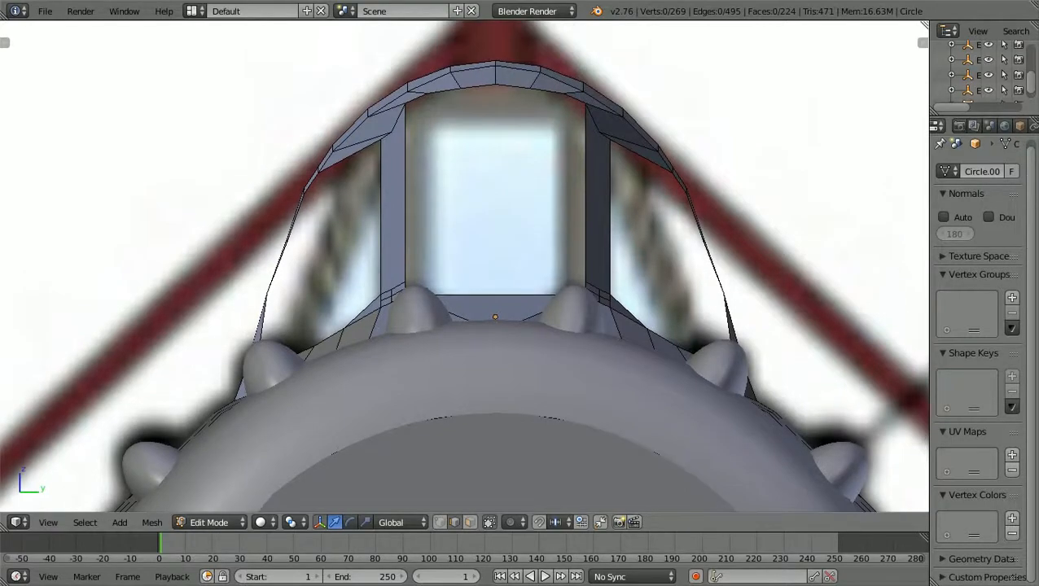
scroll(464, 265, "down", 2, "ctrl")
scroll(465, 266, "up", 2, "ctrl")
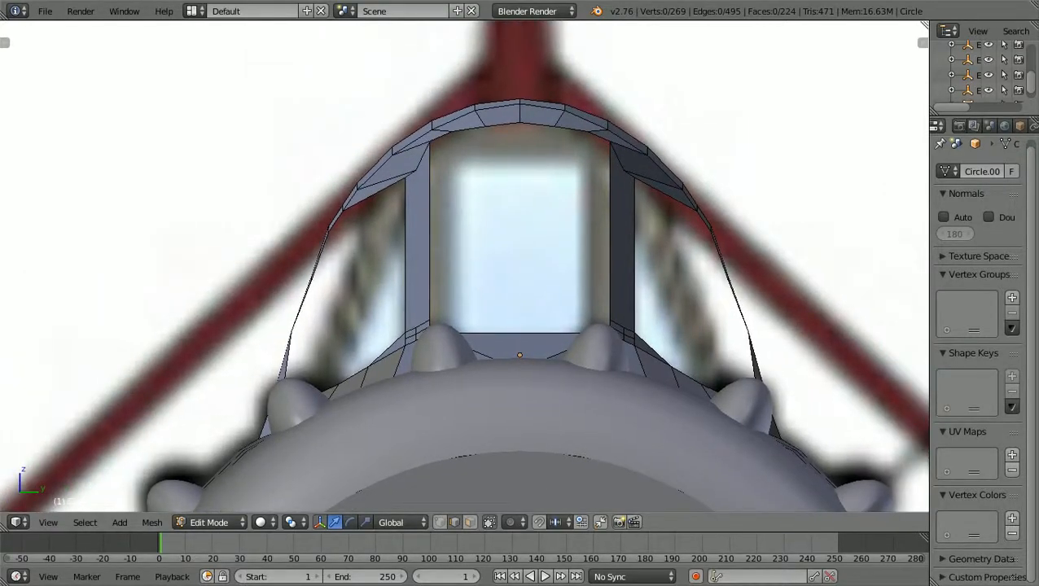
scroll(464, 266, "up", 1)
scroll(465, 266, "down", 2)
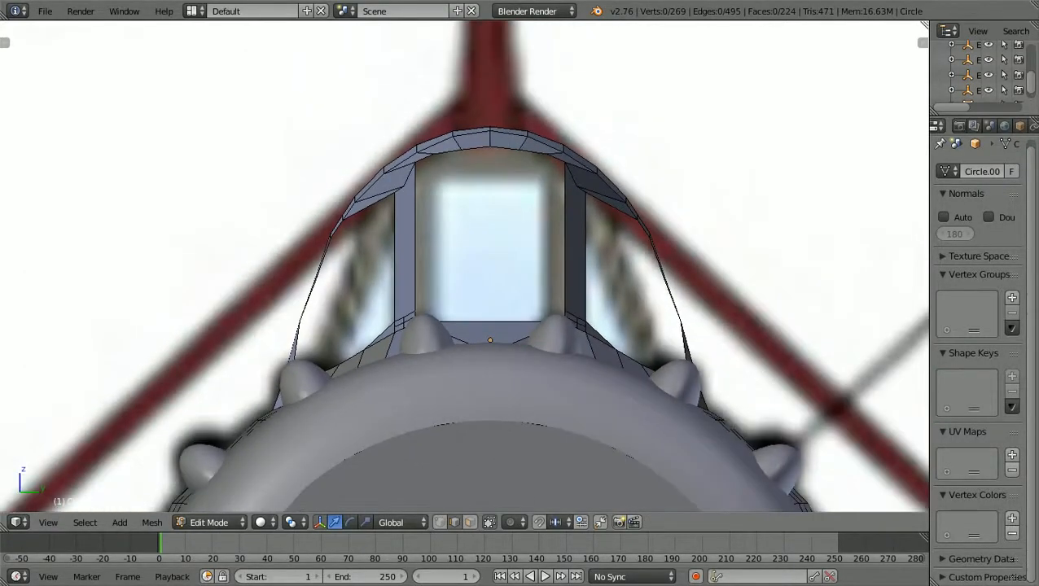
scroll(465, 266, "up", 2)
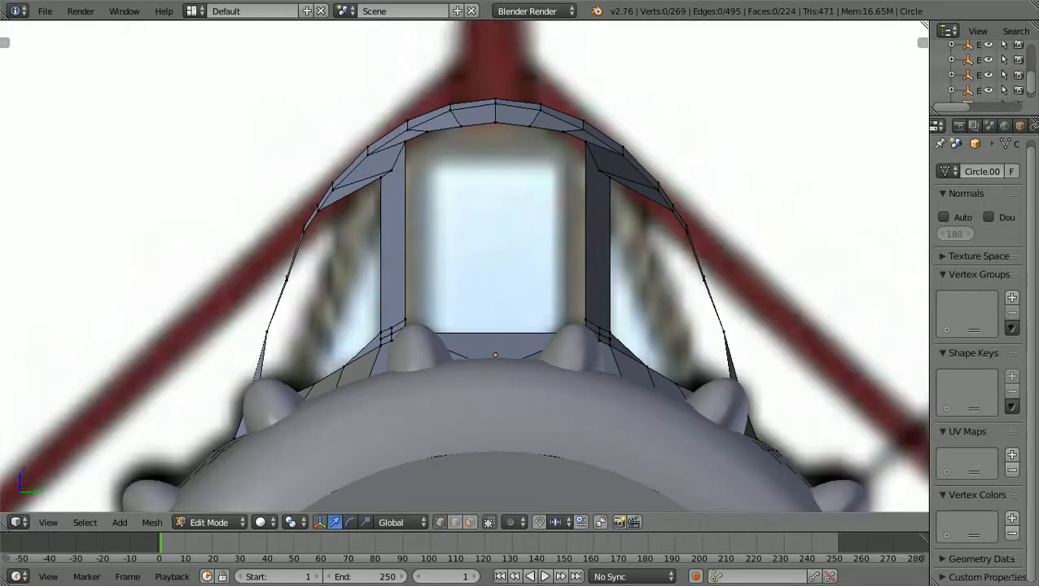
scroll(464, 266, "down", 2)
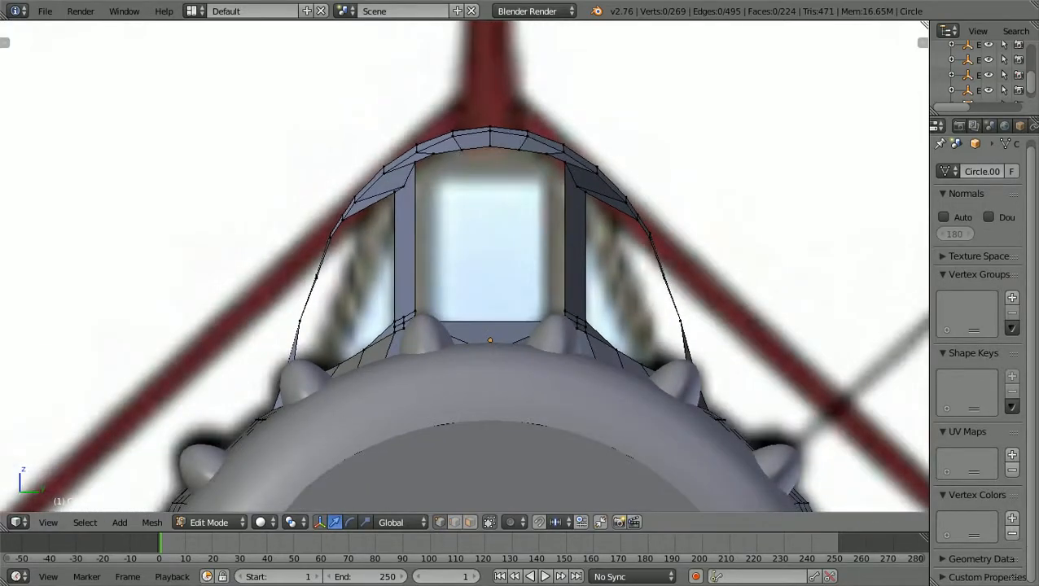
Scale the two inner vertices low on the canopy arch's opposite sides inward along Y to about 0.97
scroll(465, 266, "up", 1)
middle_click_drag(464, 266, 545, 322)
scroll(464, 266, "up", 1)
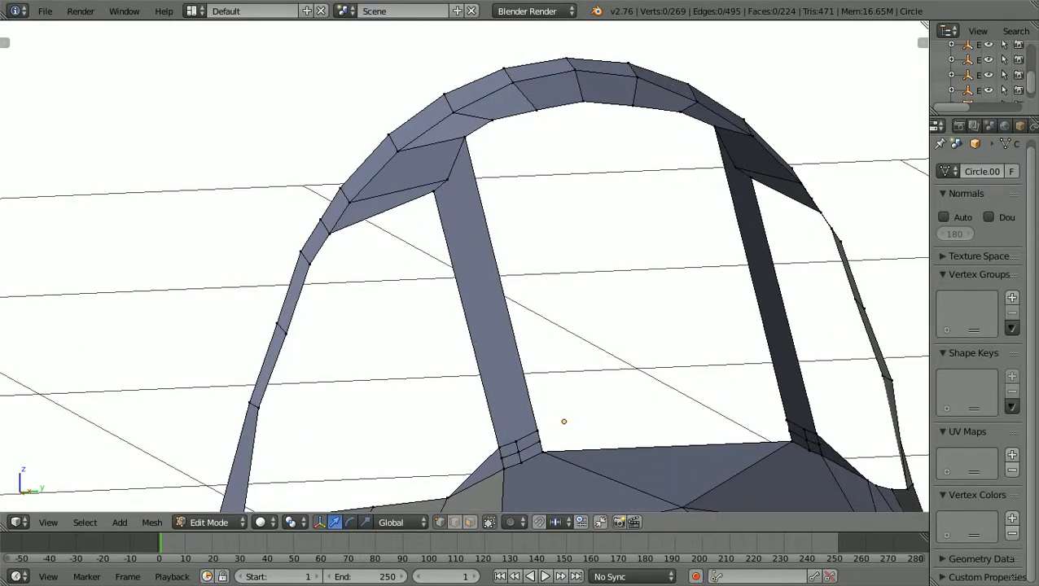
right_click(254, 404)
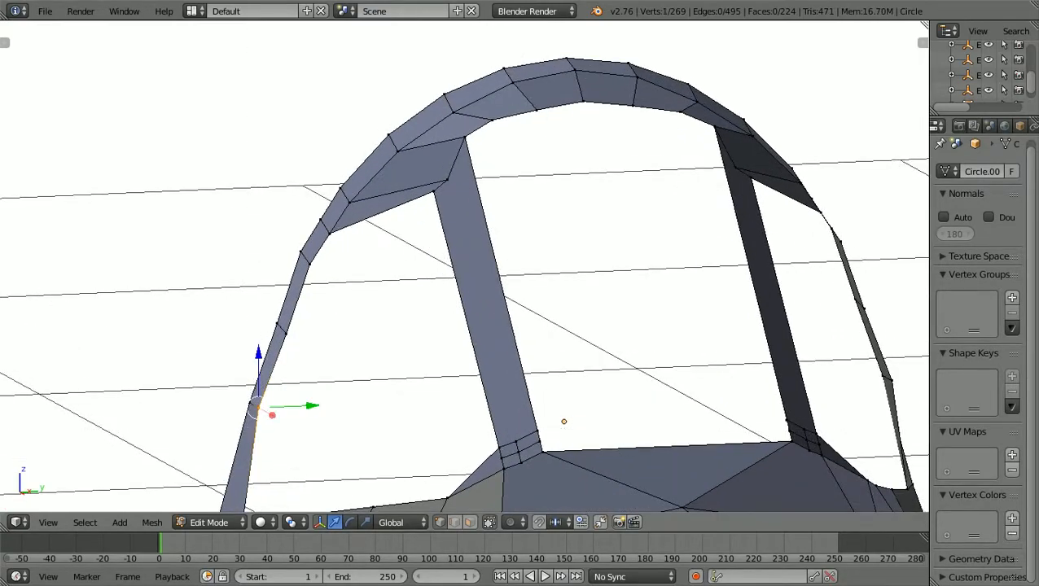
middle_click_drag(564, 421, 405, 384)
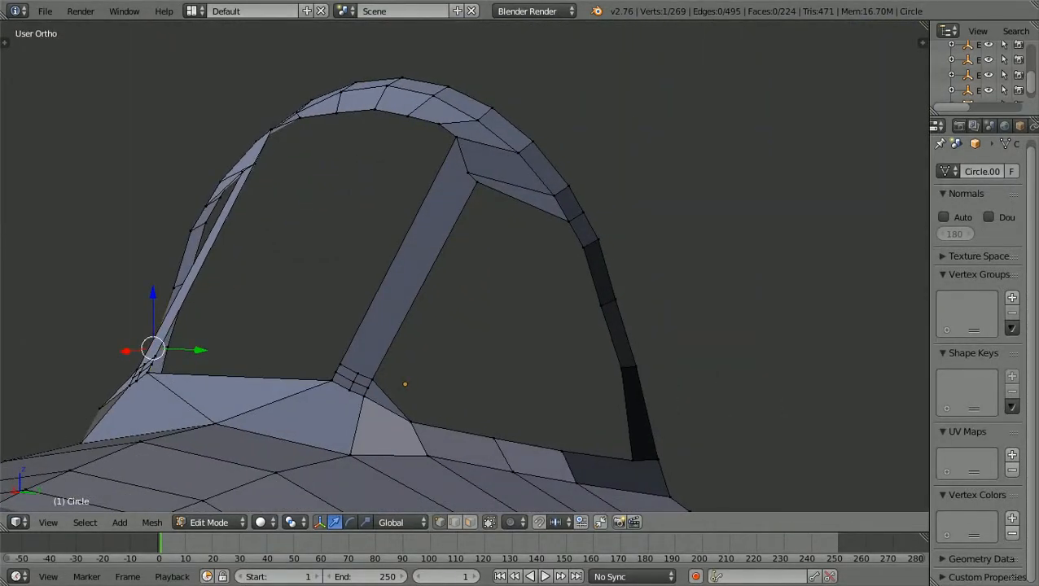
right_click(622, 370, "shift")
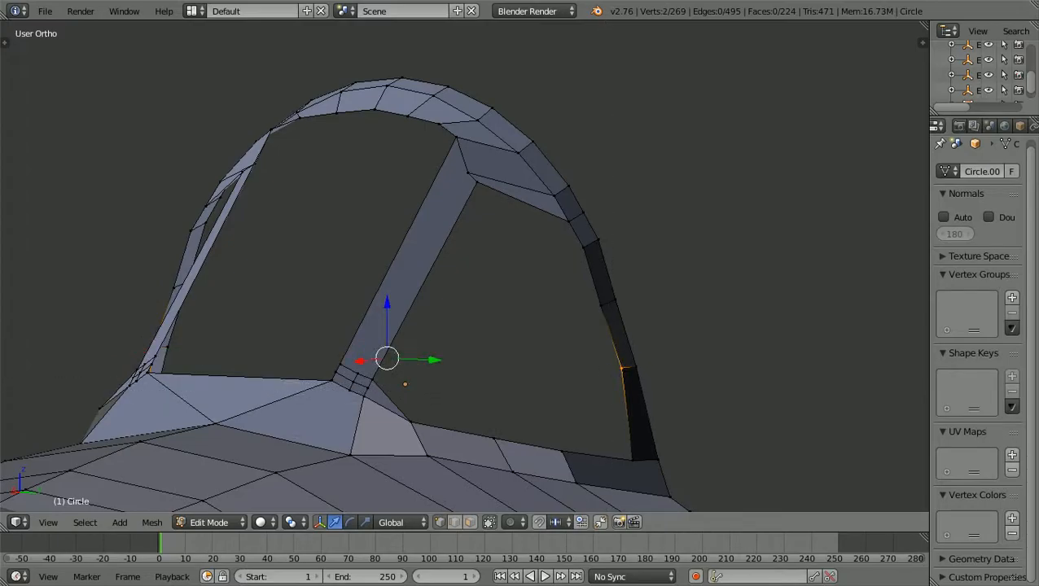
scroll(405, 383, "down", 12)
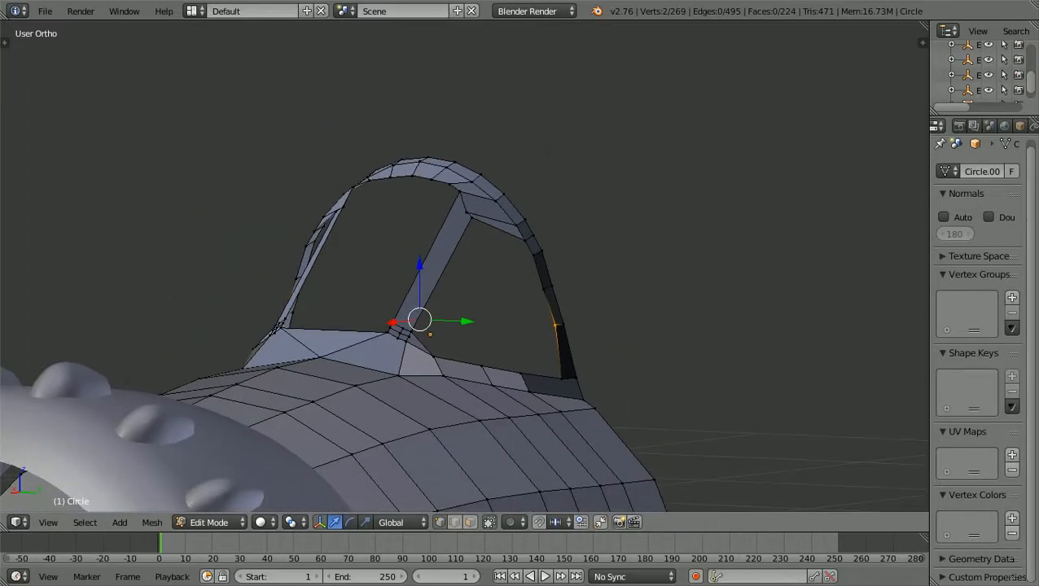
scroll(465, 326, "up", 5)
middle_click_drag(464, 326, 509, 387)
scroll(509, 387, "up", 2)
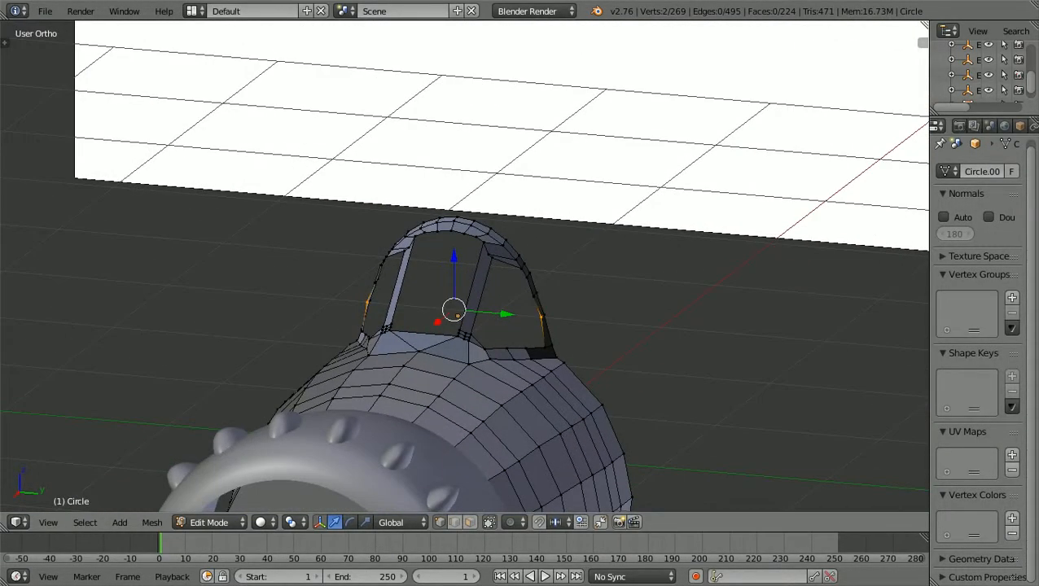
key("KP_1")
scroll(489, 269, "up", 6)
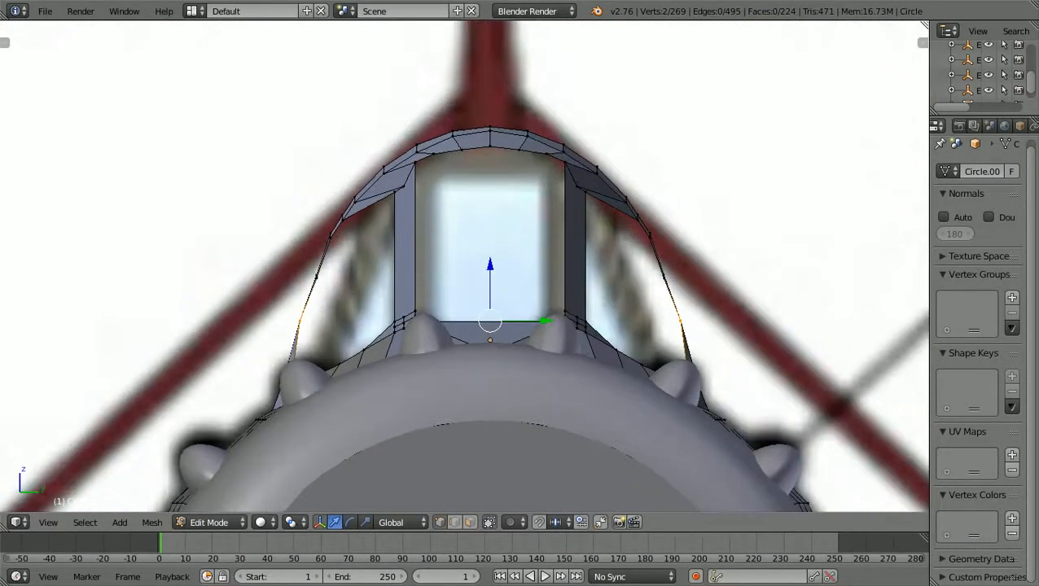
scroll(488, 269, "up", 2)
scroll(465, 266, "down", 4, "shift")
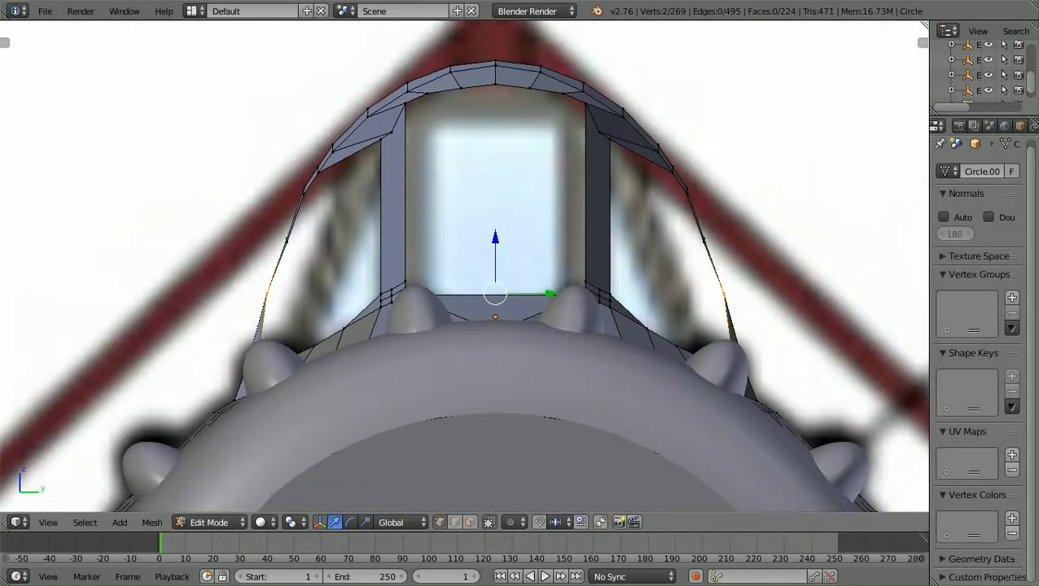
scroll(464, 267, "up", 1)
scroll(464, 266, "up", 1)
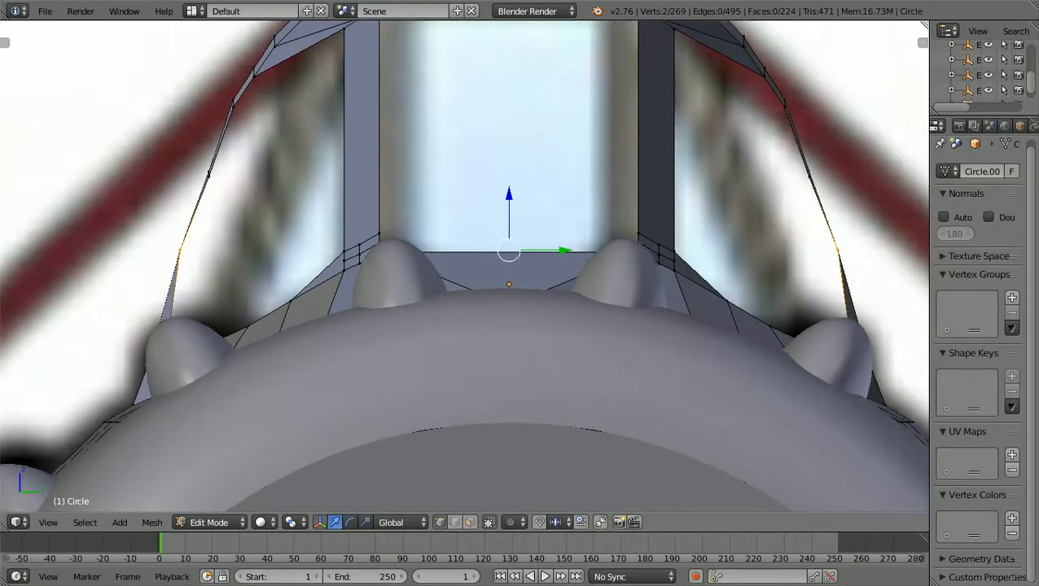
scroll(464, 266, "up", 1, "ctrl")
scroll(464, 267, "down", 1)
scroll(464, 266, "up", 1)
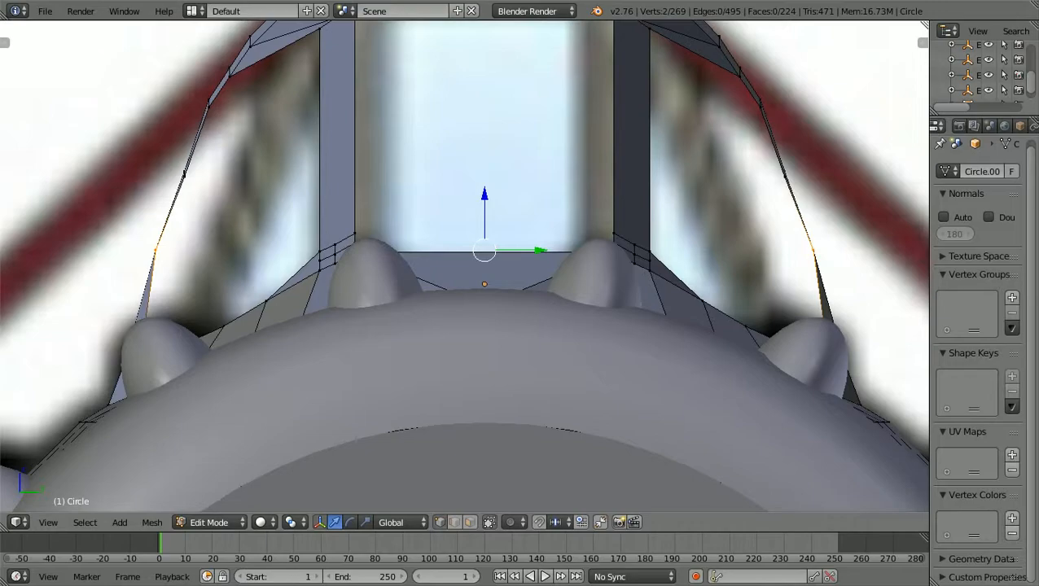
key("s")
key("y")
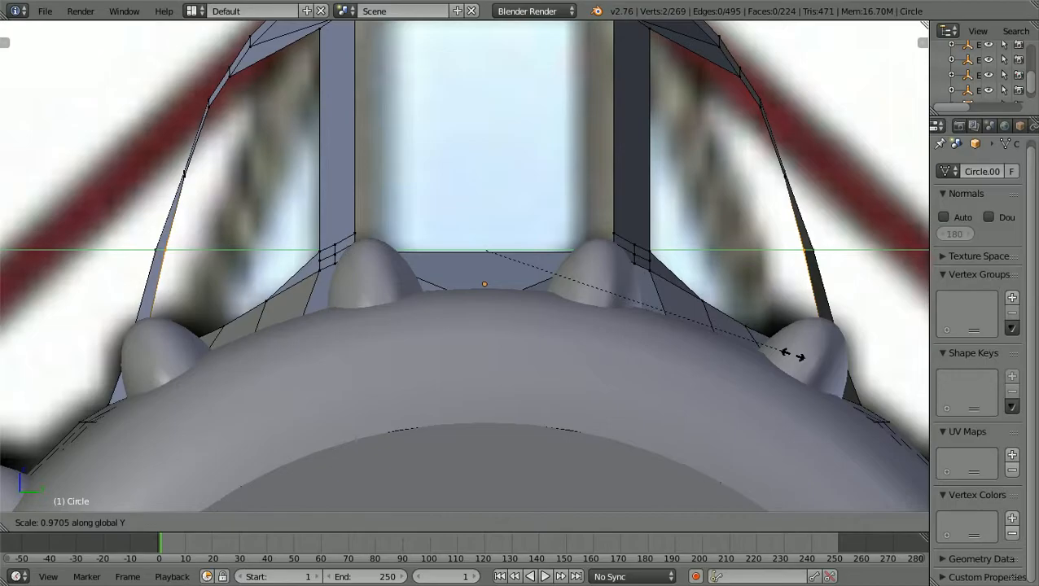
left_click(790, 356)
scroll(790, 355, "down", 2)
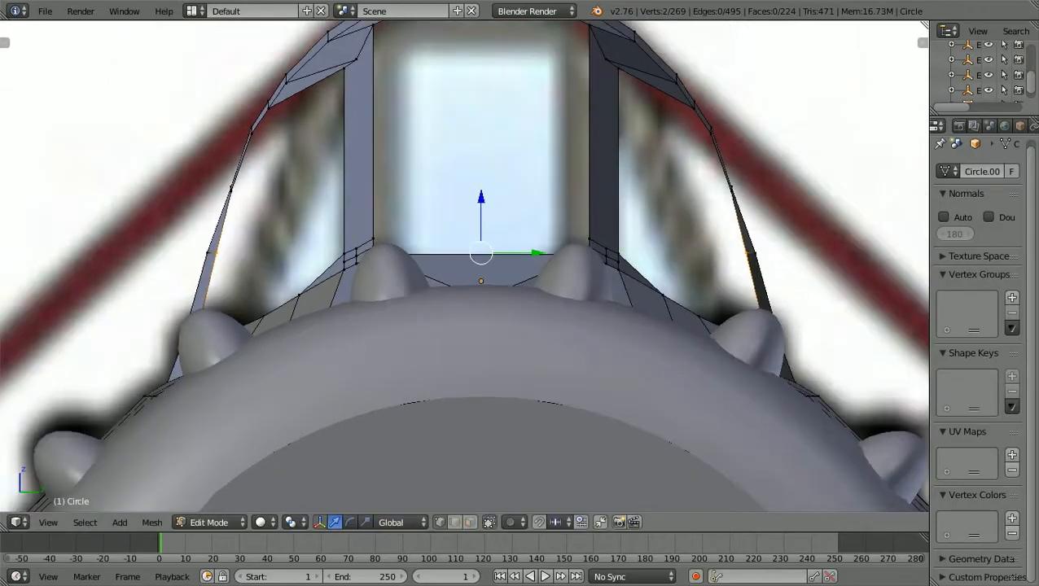
Add the neighbouring outer vertices on both sides to the selection and scale all four along Y to about 0.994, leaving nothing selected
scroll(790, 356, "down", 2)
middle_click_drag(790, 356, 675, 385)
key("KP_3")
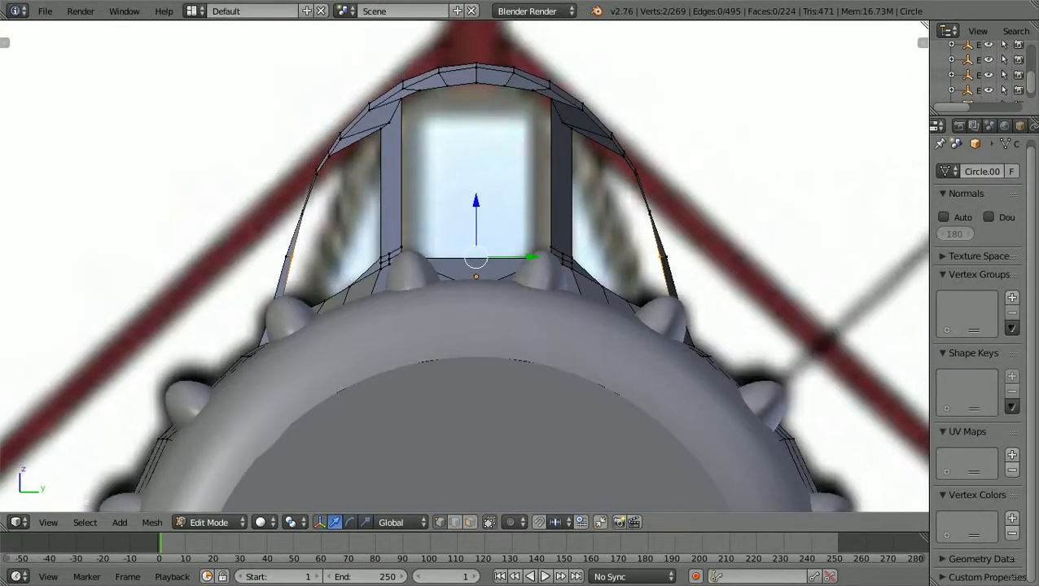
scroll(465, 266, "up", 2)
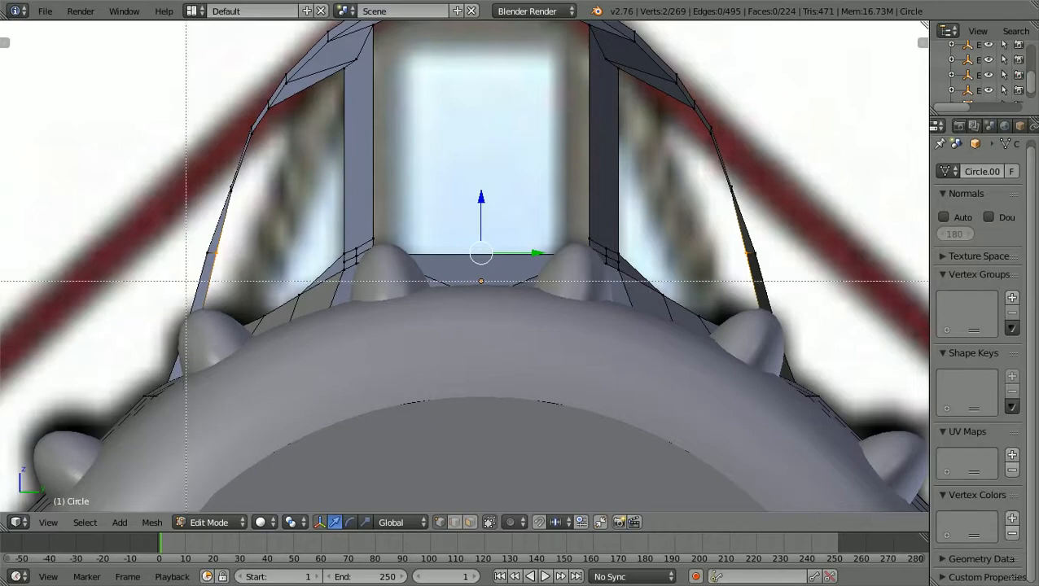
right_click(204, 249, "shift")
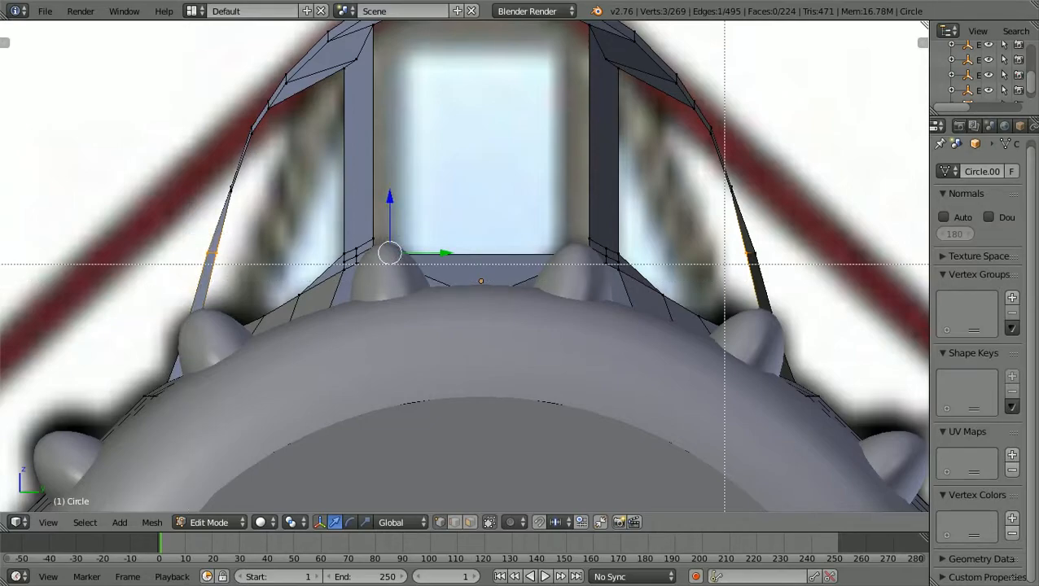
right_click(750, 254, "shift")
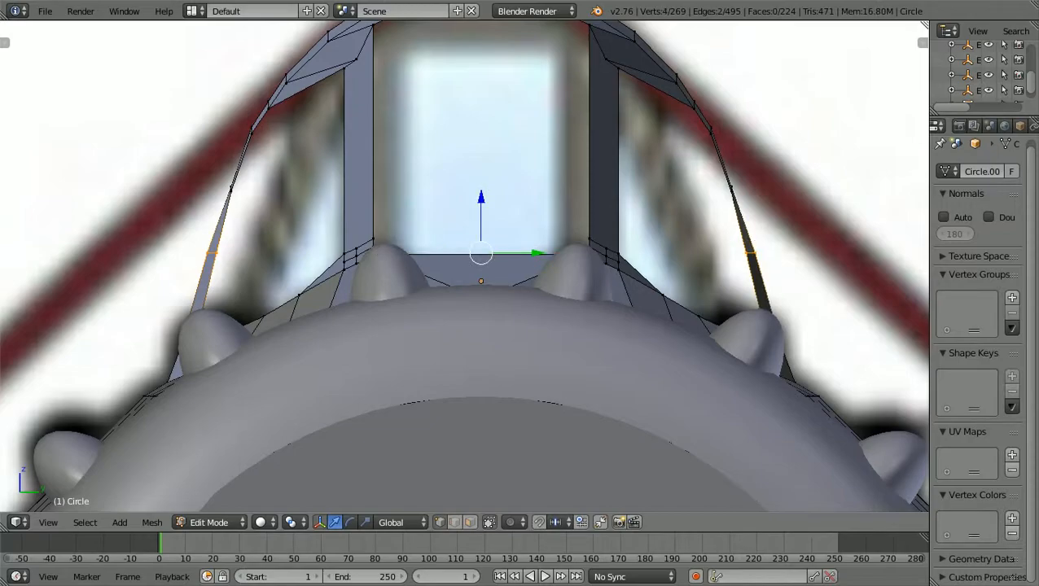
key("s")
key("y")
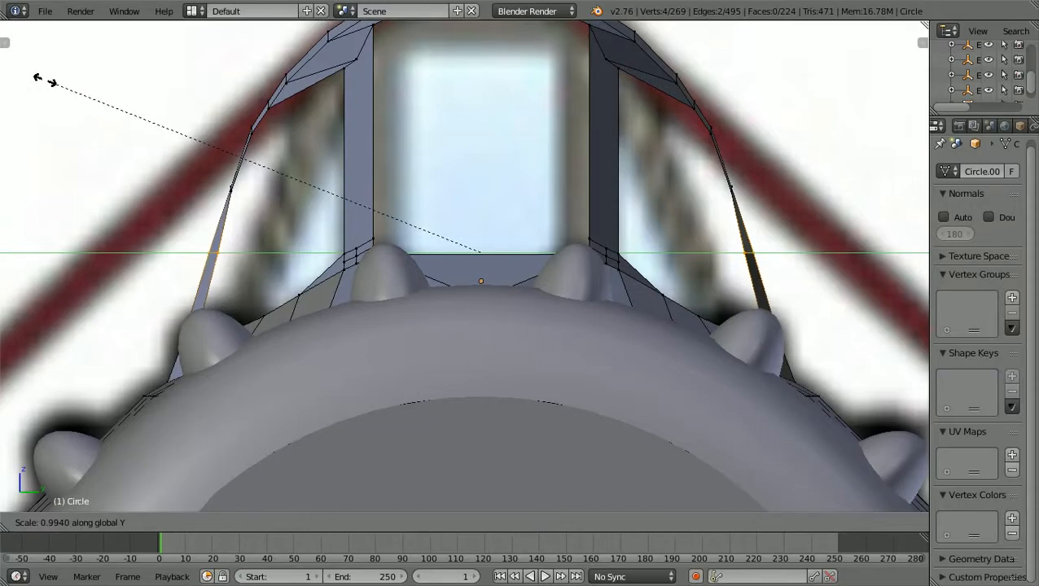
left_click(46, 81)
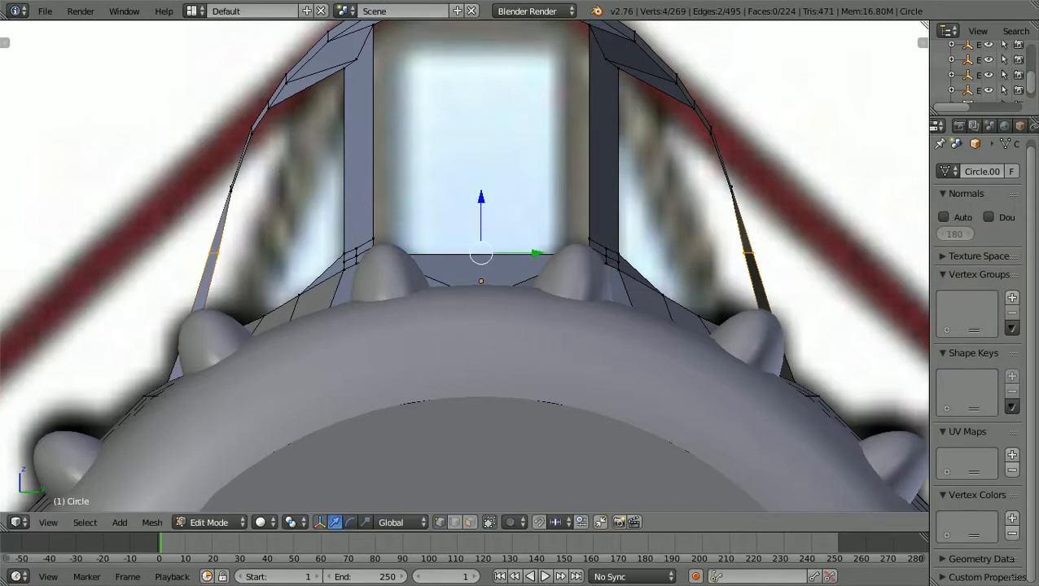
key("a")
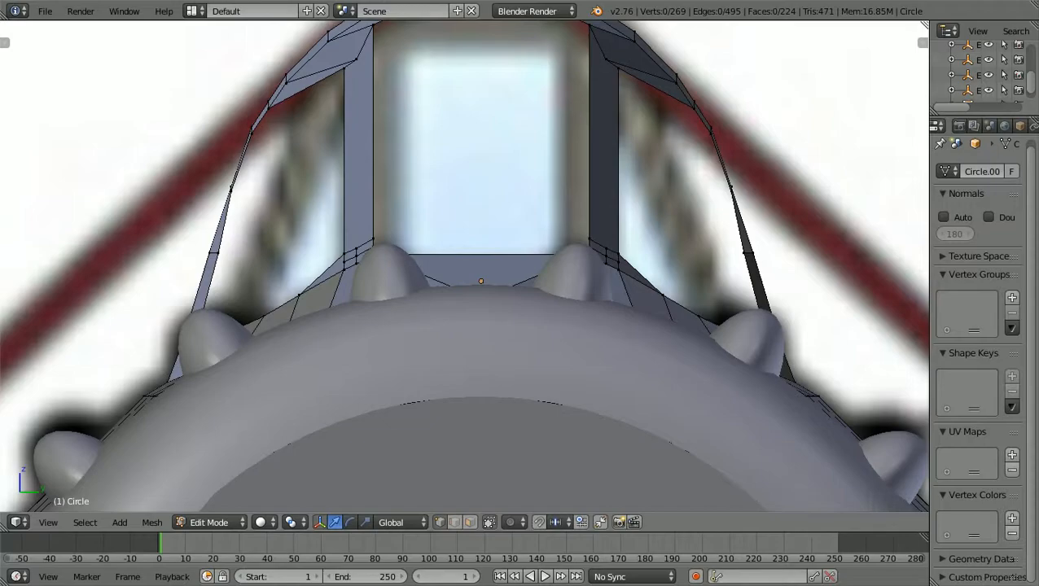
Scale the next higher pair of edges on both sides of the canopy arch along Y to about 0.994, then deselect them
right_click(227, 181)
right_click(730, 185, "shift")
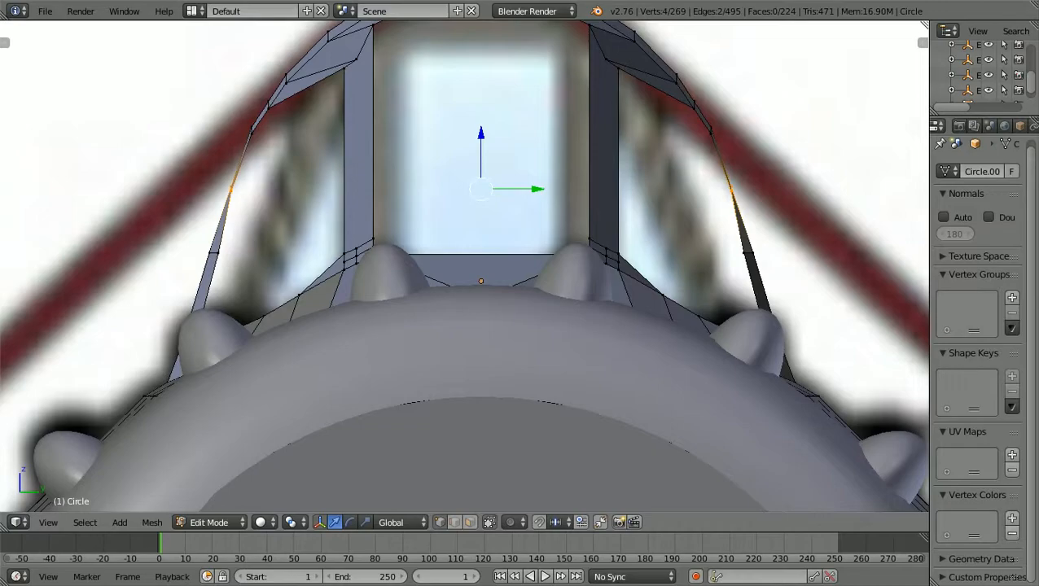
key("s")
key("y")
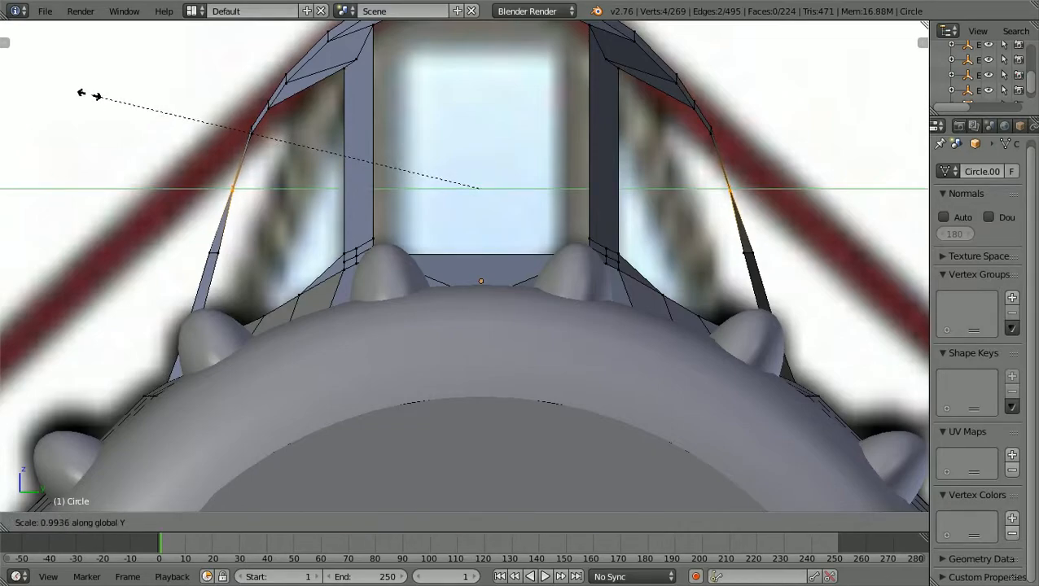
left_click(90, 94)
key("a")
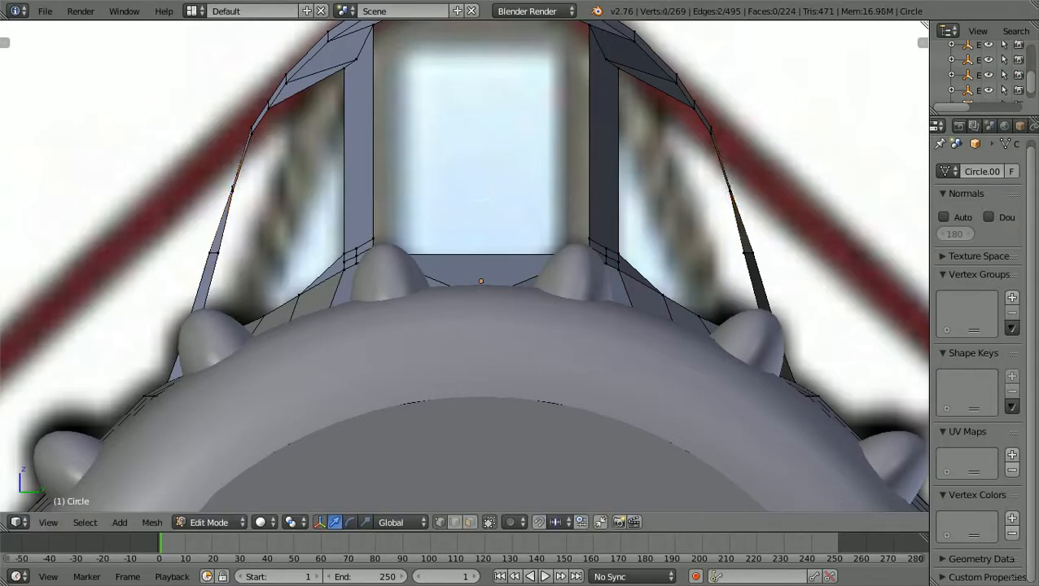
Scale the two inner vertices midway up the canopy arch's opposite sides inward along Y to about 0.985, then deselect them
scroll(464, 266, "down", 1)
middle_click_drag(464, 266, 513, 314)
scroll(464, 265, "up", 1)
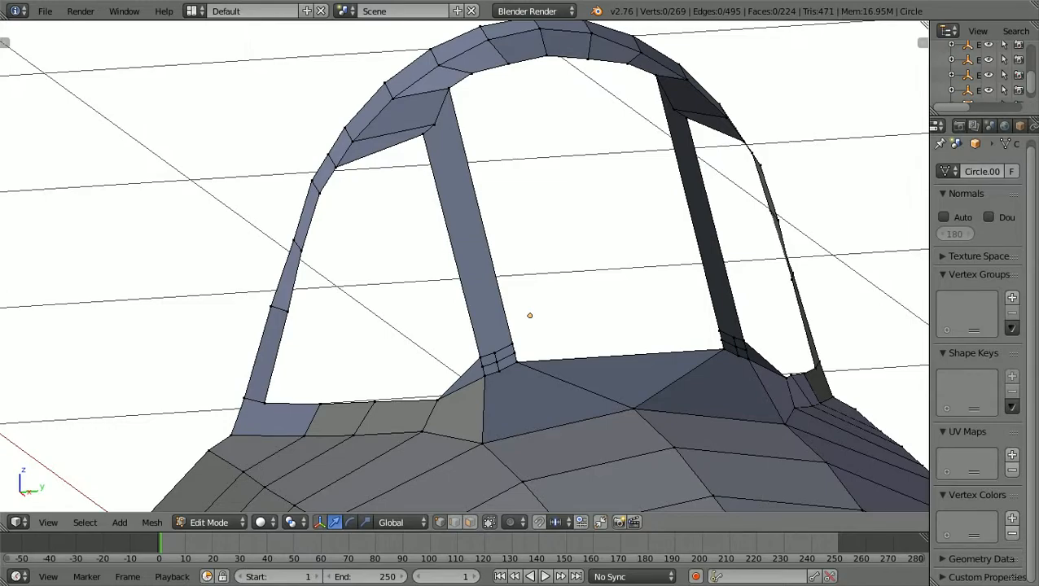
right_click(301, 252)
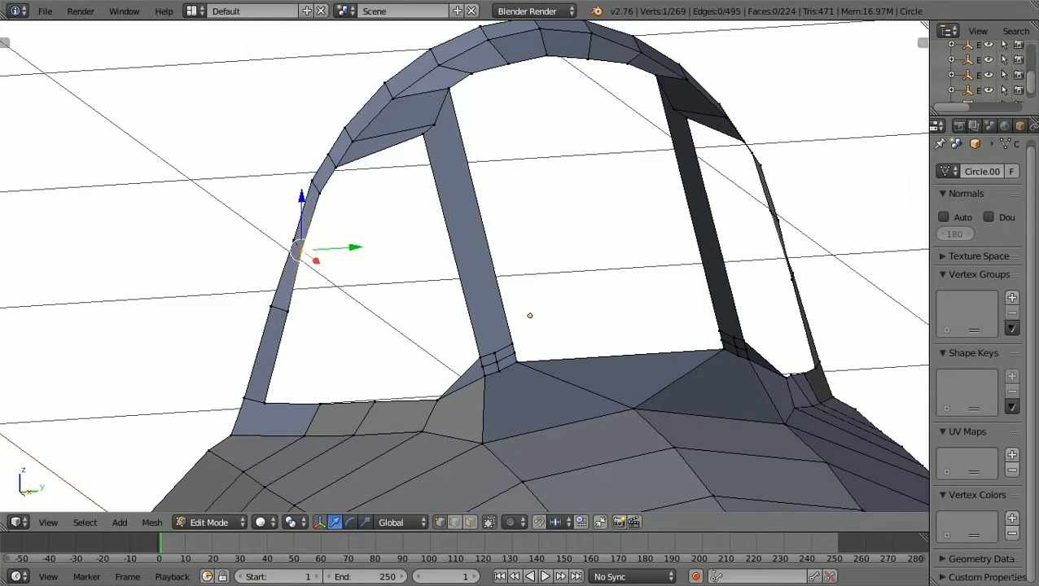
scroll(464, 266, "down", 1)
middle_click_drag(464, 265, 231, 270)
scroll(465, 265, "up", 1)
key("b")
left_click_drag(484, 291, 521, 255)
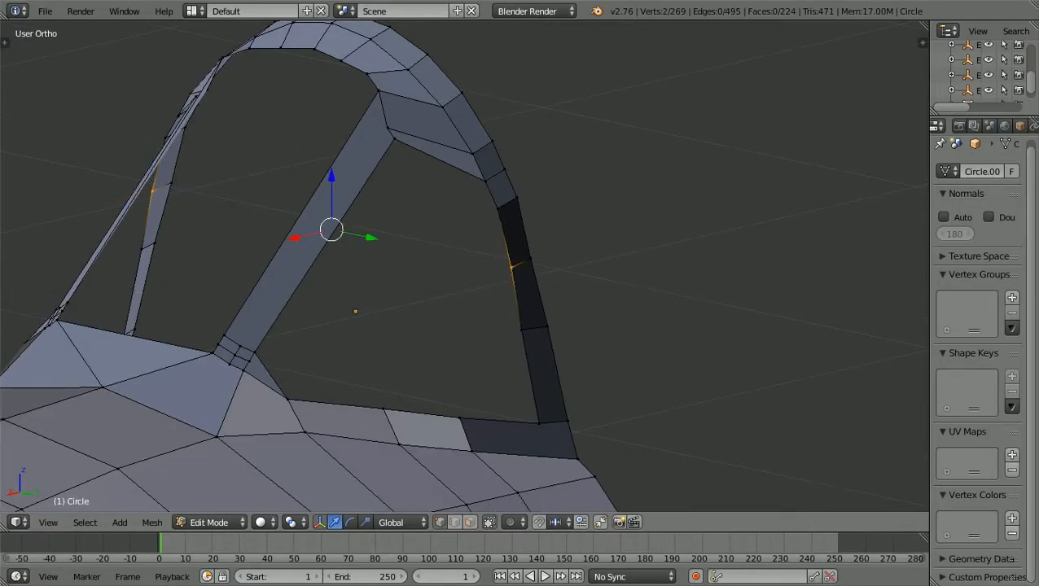
key("KP_1")
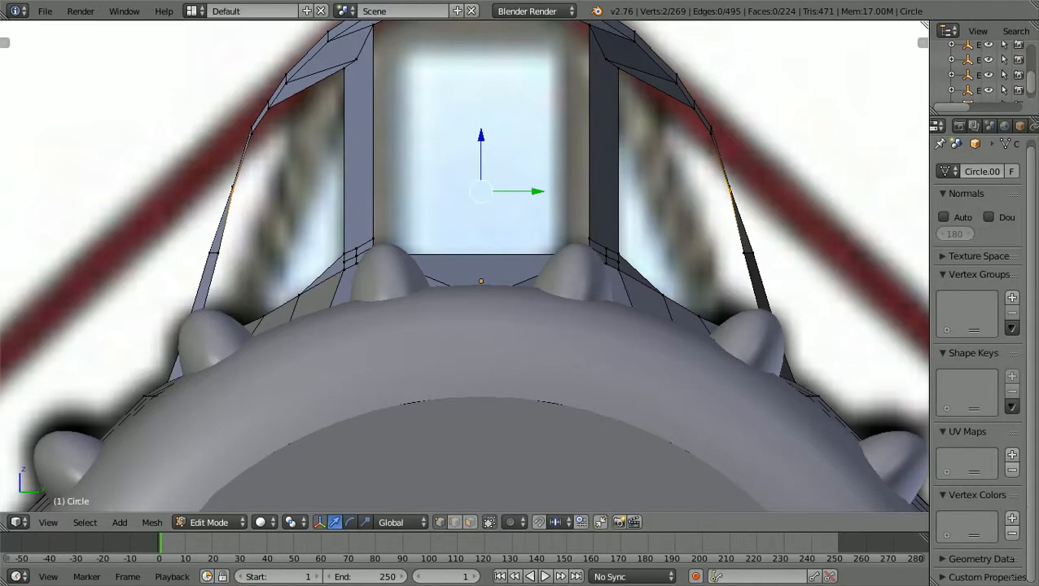
scroll(465, 265, "down", 1)
middle_click_drag(478, 204, 478, 298, "shift")
scroll(464, 265, "up", 2)
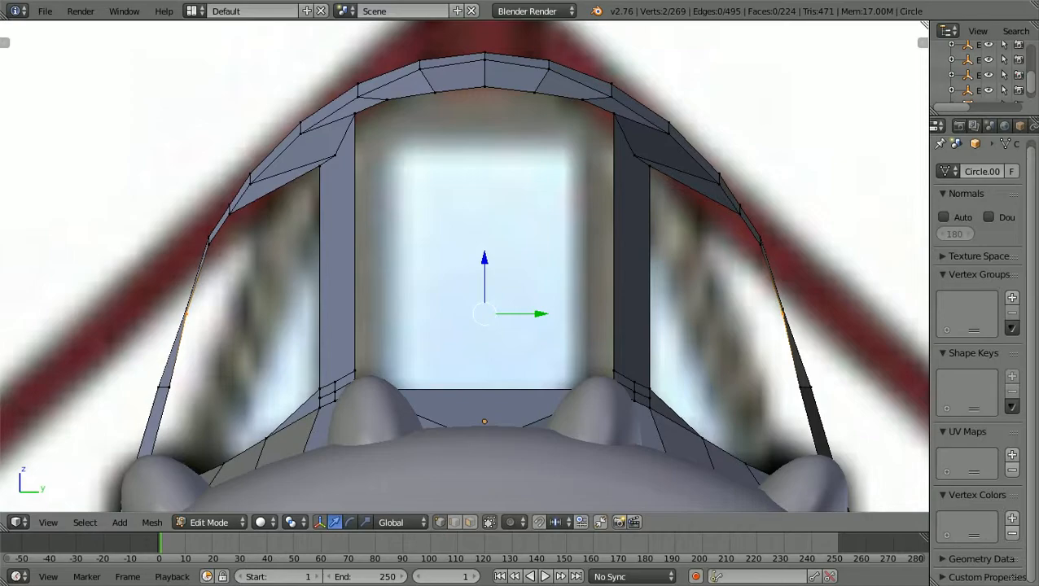
key("s")
key("y")
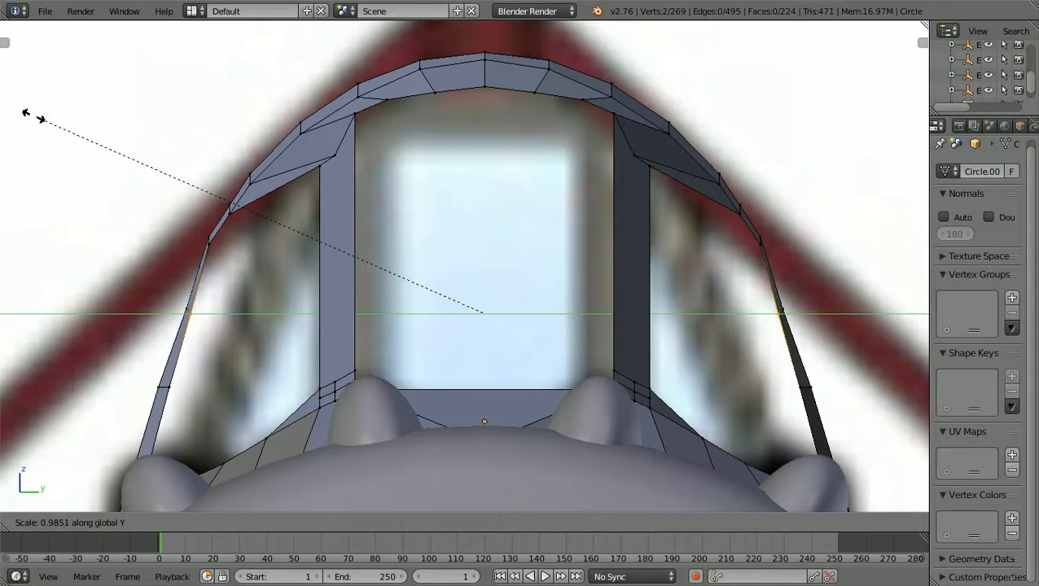
left_click(33, 117)
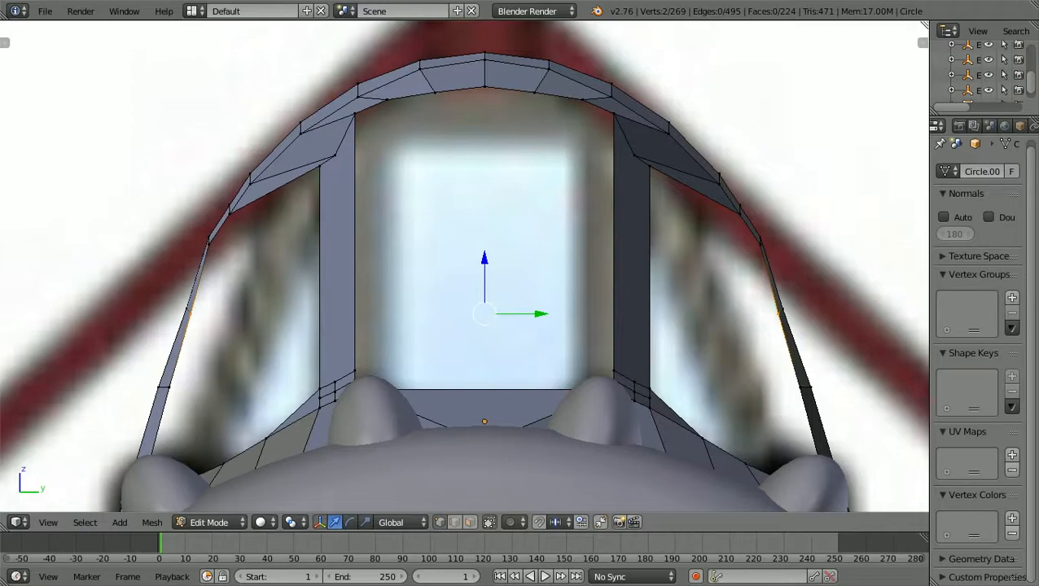
key("a")
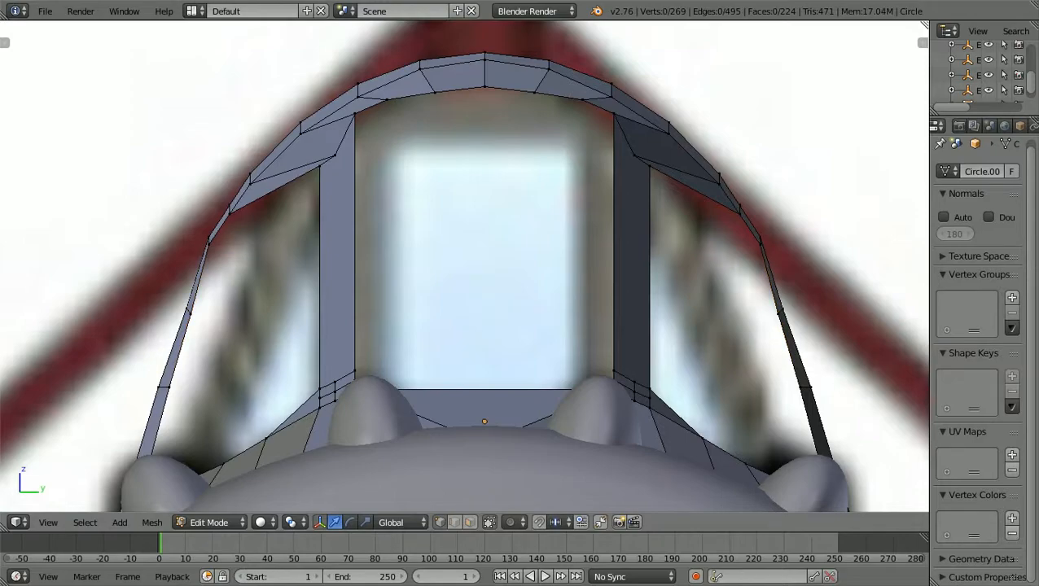
Scale the matching pair of vertices midway along the side windows' inner lower edges outward along Y to about 1.01, then deselect them
scroll(464, 266, "down", 2)
middle_click_drag(464, 266, 492, 367)
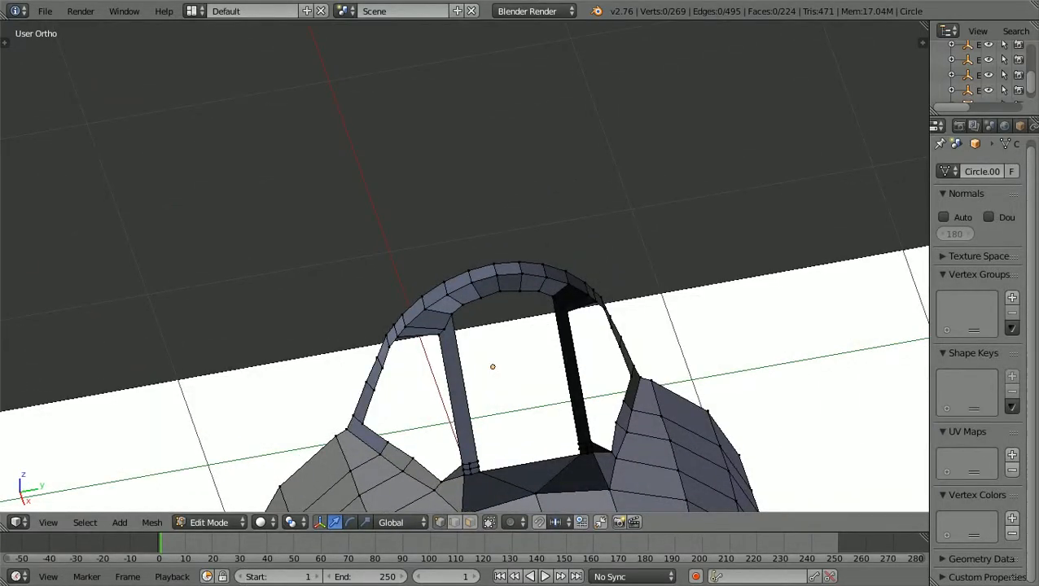
key("KP_7")
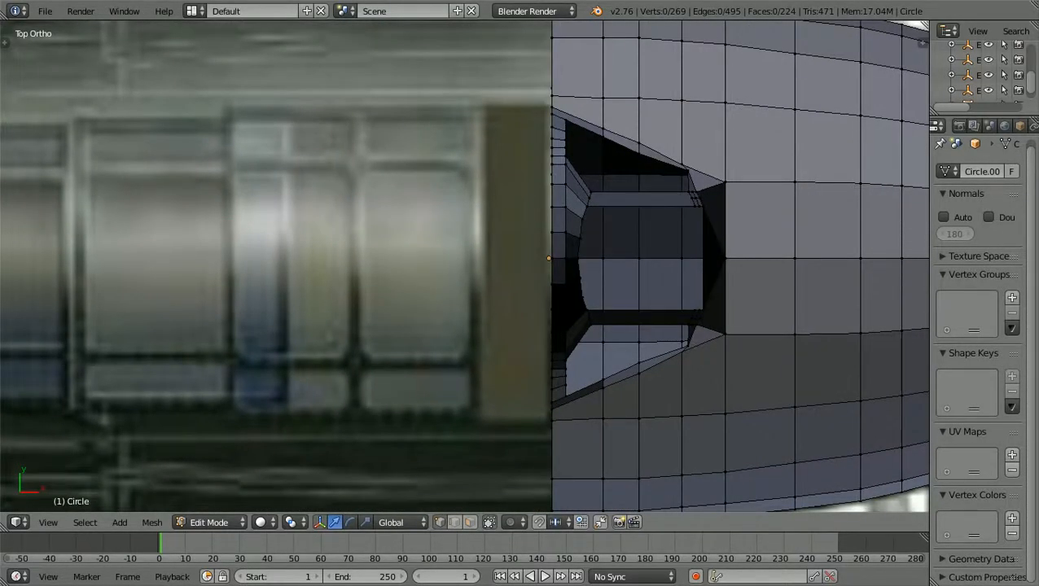
key("Left")
scroll(465, 267, "up", 4, "shift")
scroll(464, 267, "down", 2, "shift")
scroll(464, 266, "up", 4, "ctrl")
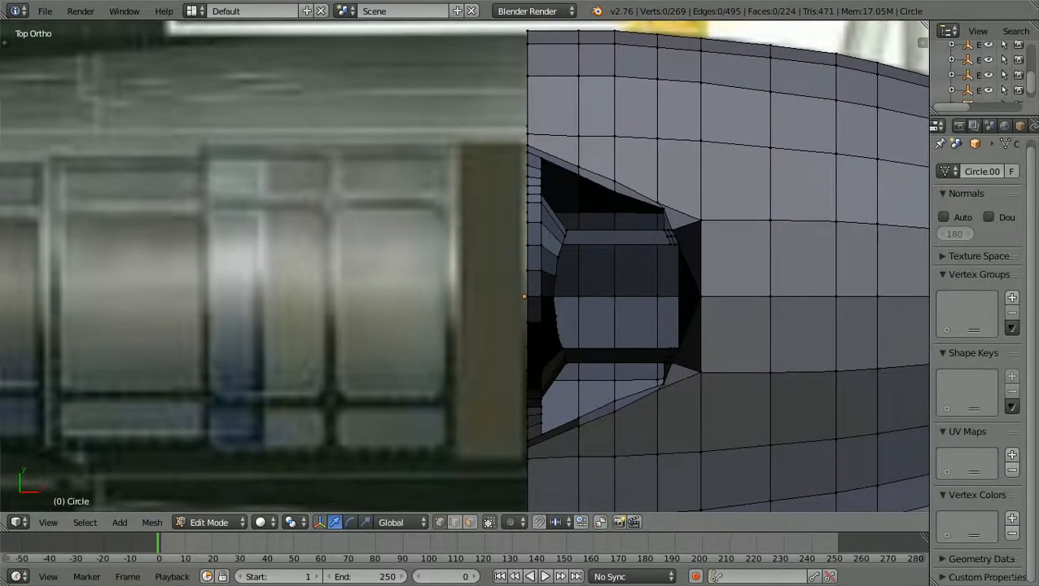
scroll(752, 267, "up", 3)
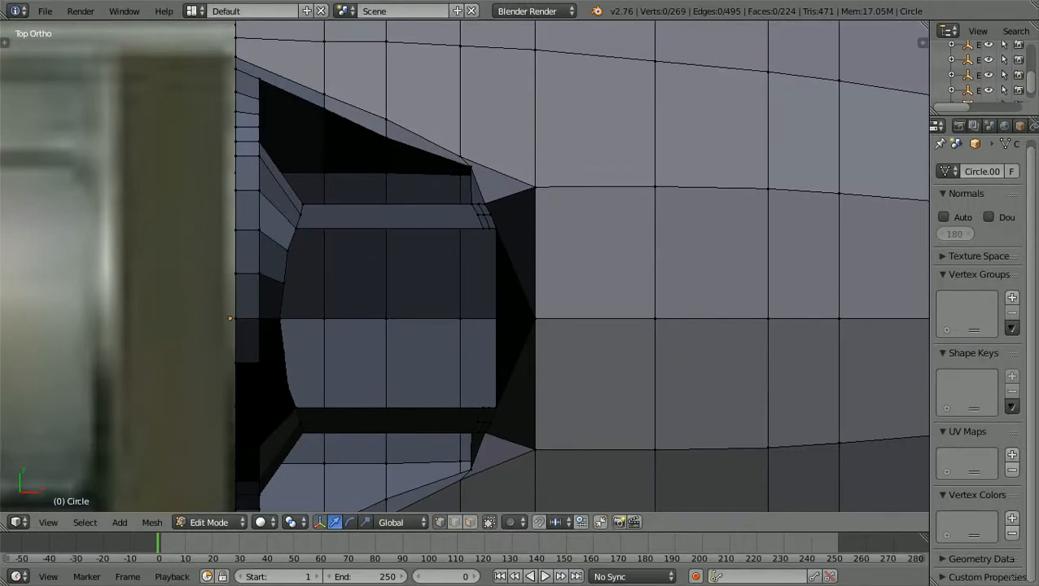
scroll(464, 267, "down", 2, "shift")
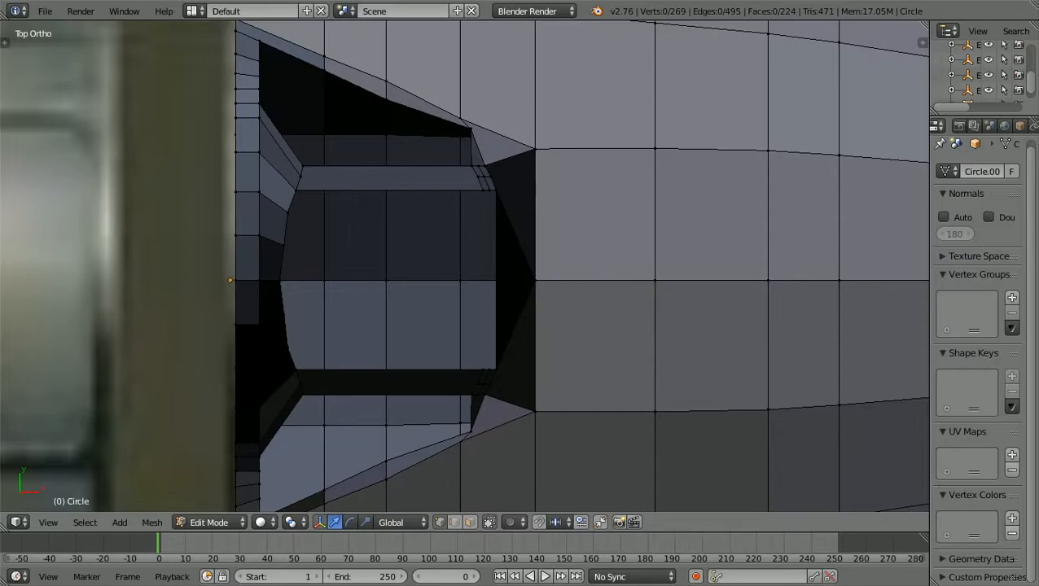
right_click(386, 99)
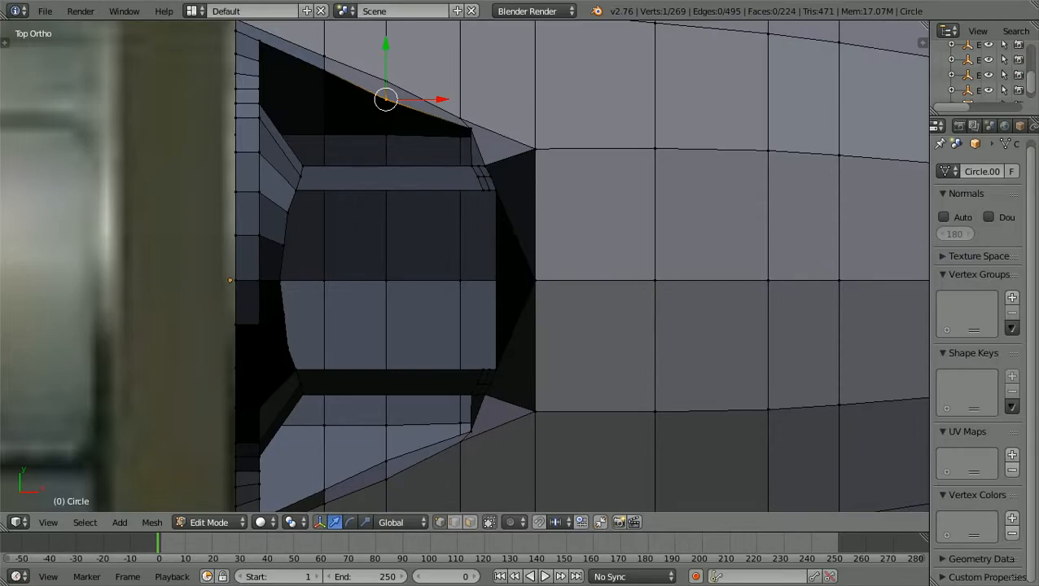
right_click(386, 462, "shift")
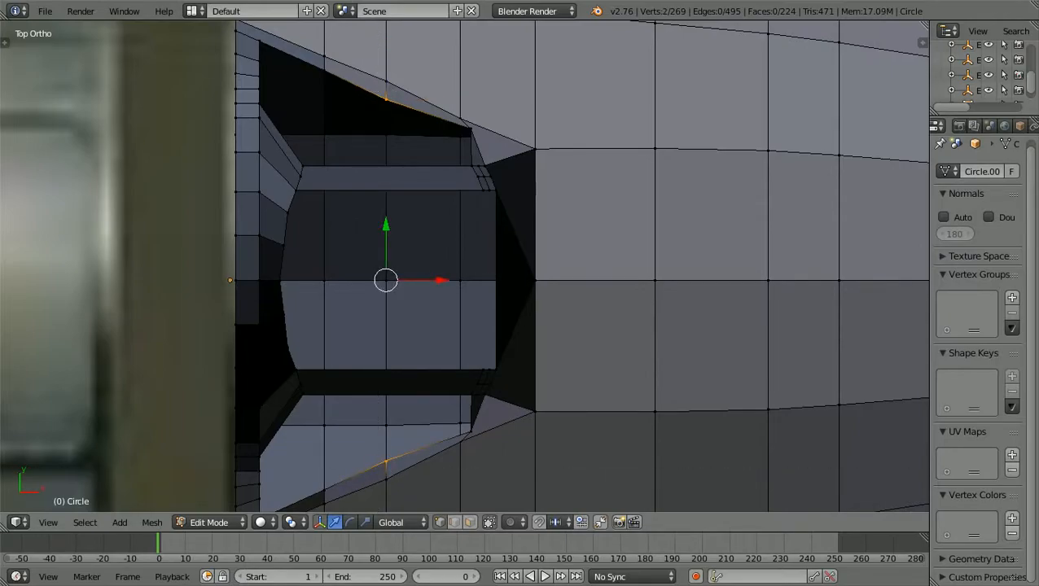
scroll(463, 266, "down", 1, "shift")
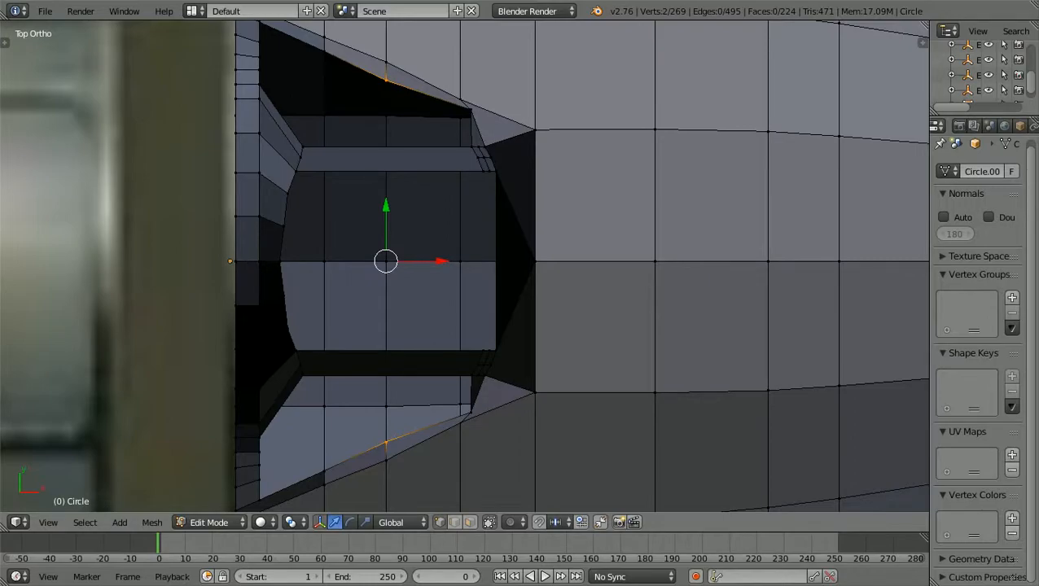
key("s")
key("y")
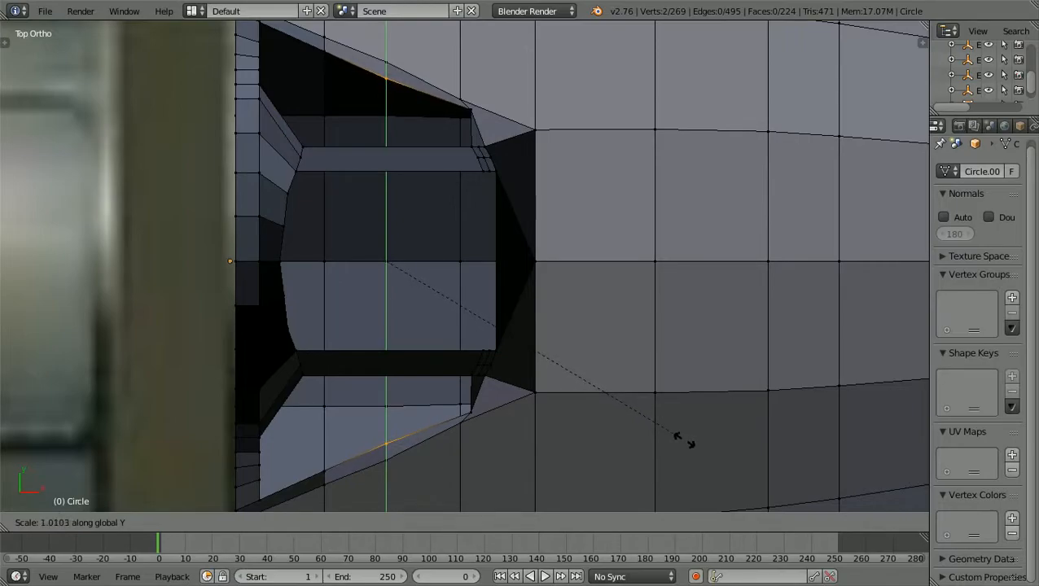
left_click(683, 440)
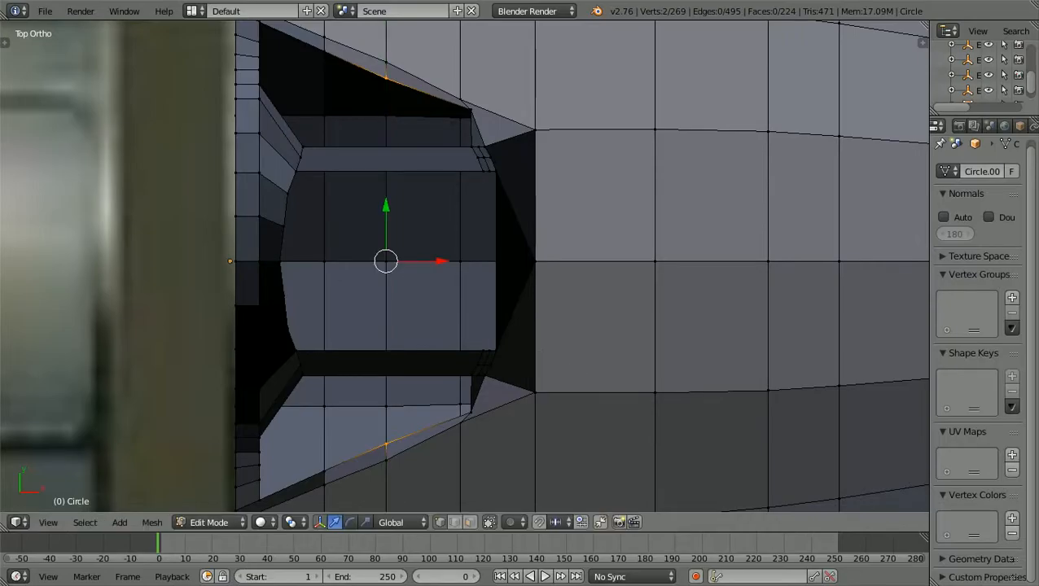
key("a")
Examine the canopy frame at an angle, against the side reference image, and from behind through the open fuselage
scroll(682, 440, "down", 2)
scroll(682, 439, "down", 1)
middle_click_drag(683, 440, 404, 305)
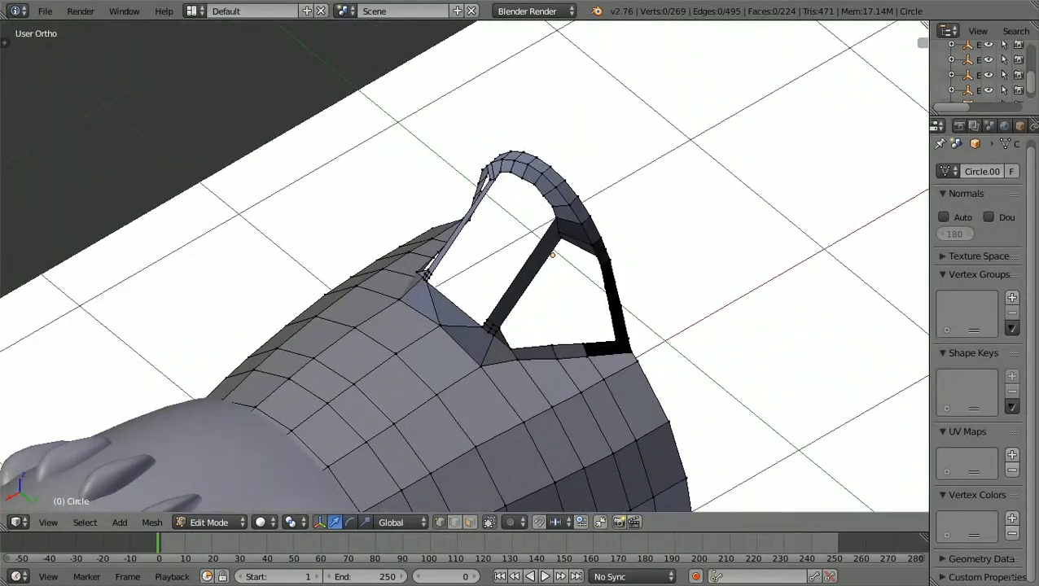
scroll(404, 304, "up", 2)
scroll(404, 304, "down", 5)
scroll(465, 266, "down", 1)
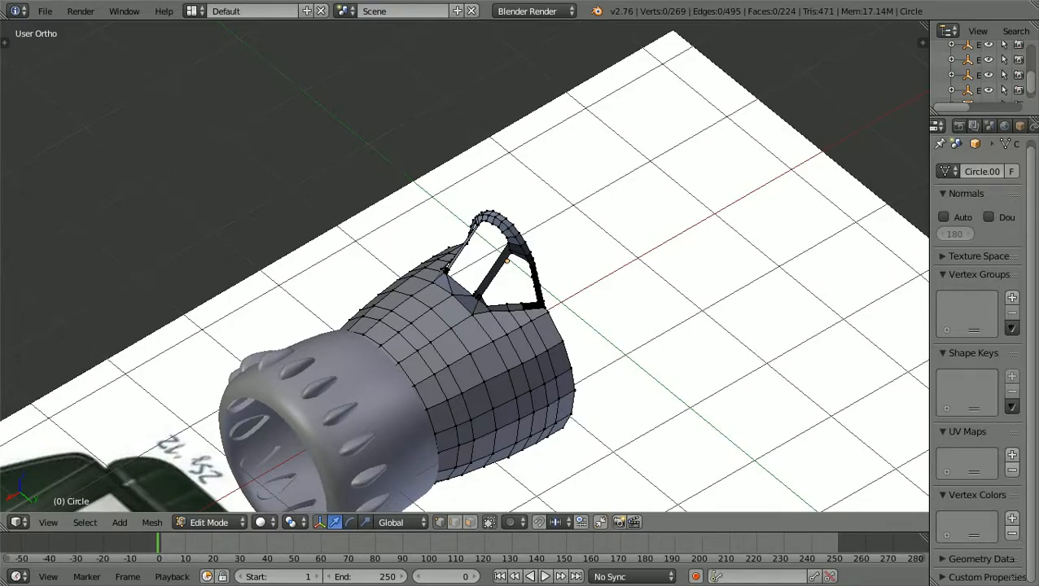
scroll(466, 267, "up", 3)
scroll(465, 267, "down", 2)
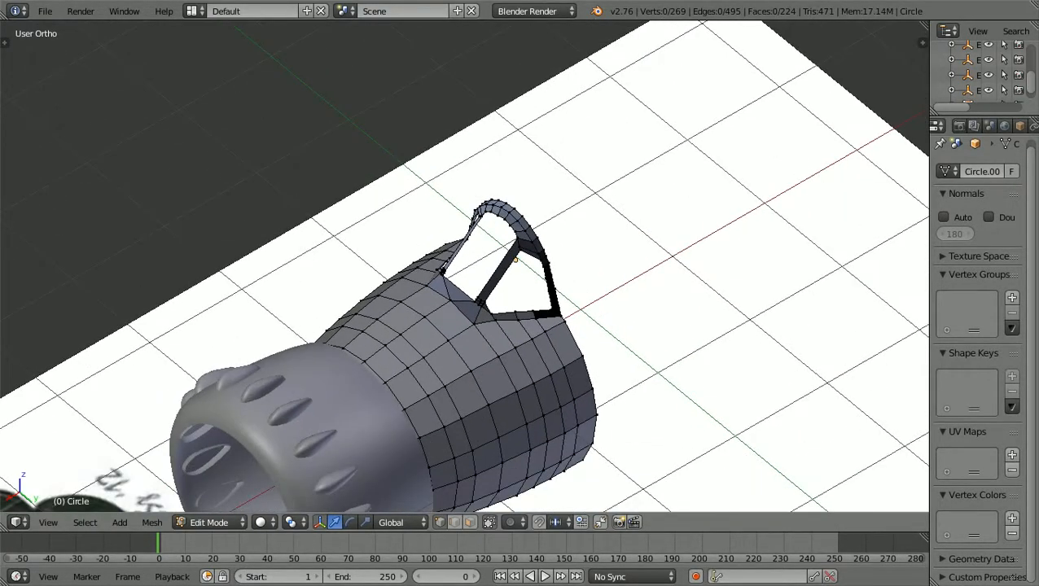
key("KP_3")
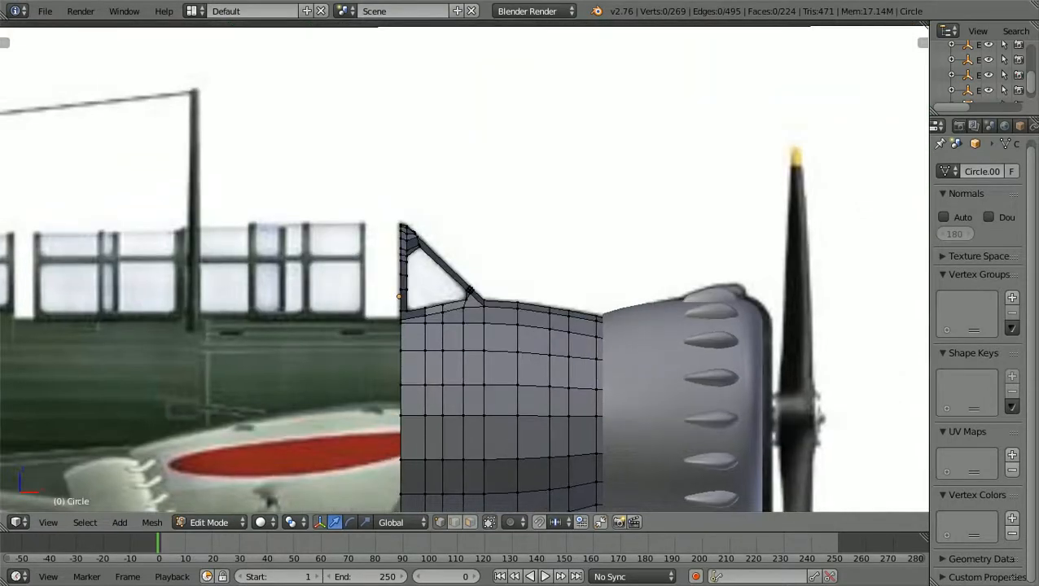
scroll(465, 267, "up", 6)
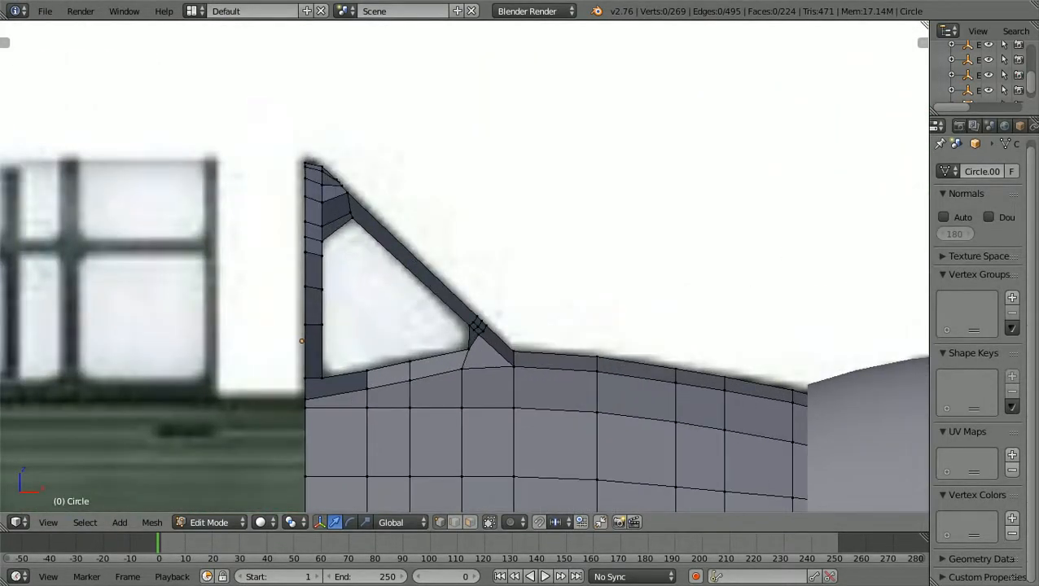
scroll(465, 266, "down", 1)
middle_click_drag(465, 267, 610, 249)
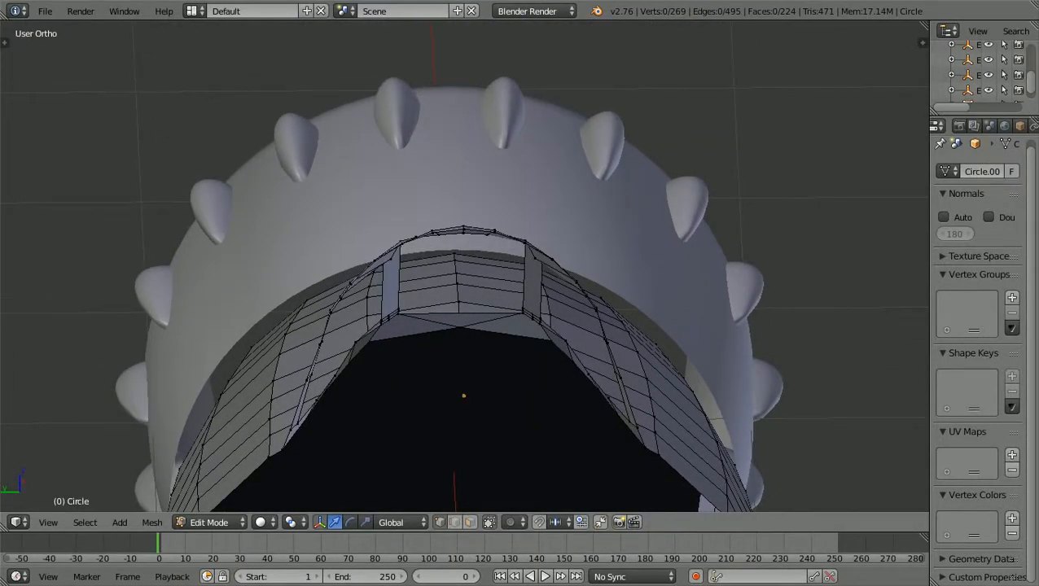
scroll(445, 275, "up", 1)
scroll(445, 276, "up", 4)
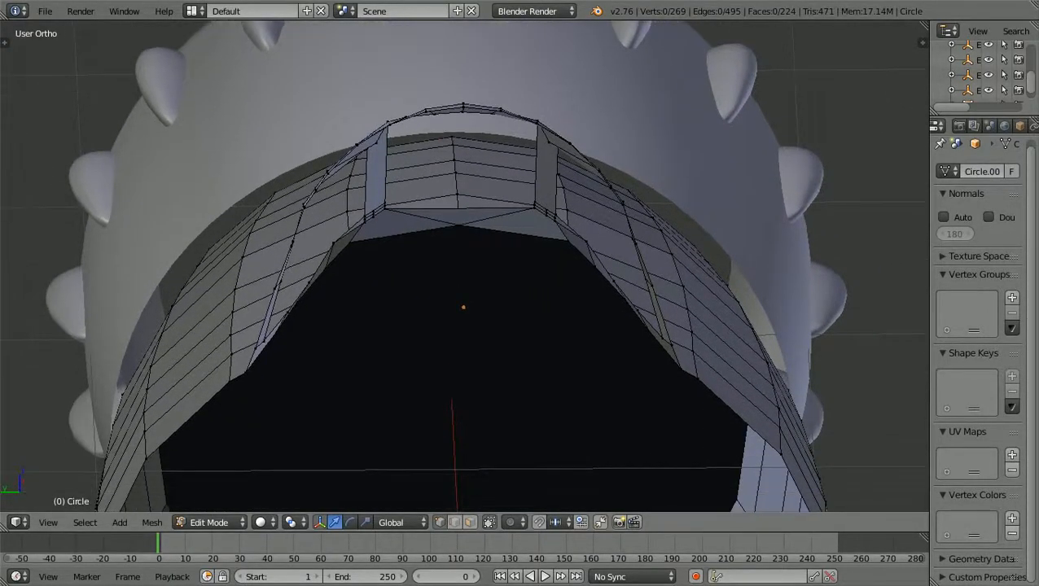
scroll(464, 267, "up", 1, "shift")
scroll(465, 267, "up", 2, "ctrl")
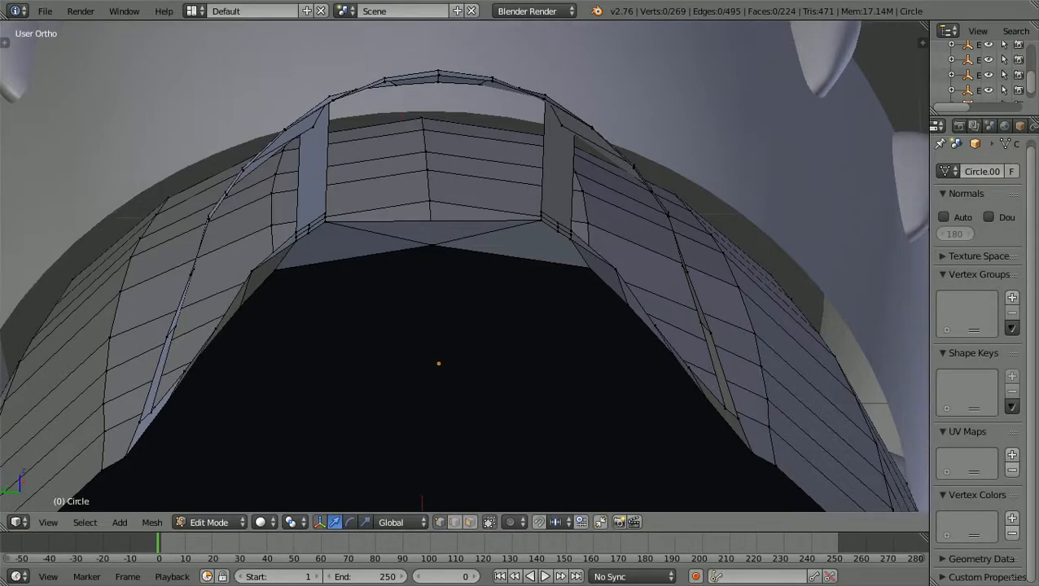
scroll(464, 266, "down", 1, "shift")
scroll(464, 266, "up", 1)
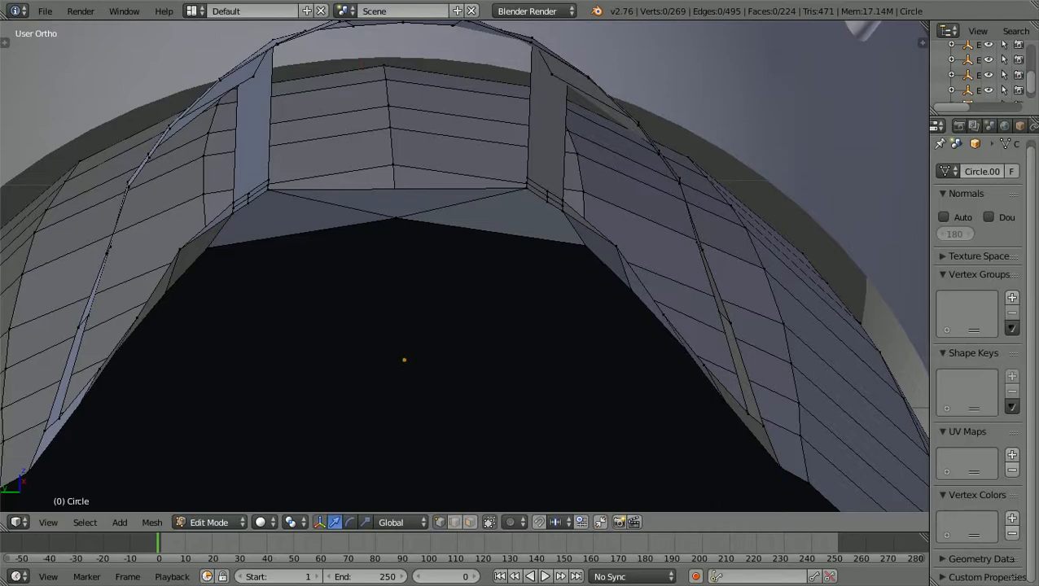
scroll(464, 267, "down", 2, "ctrl")
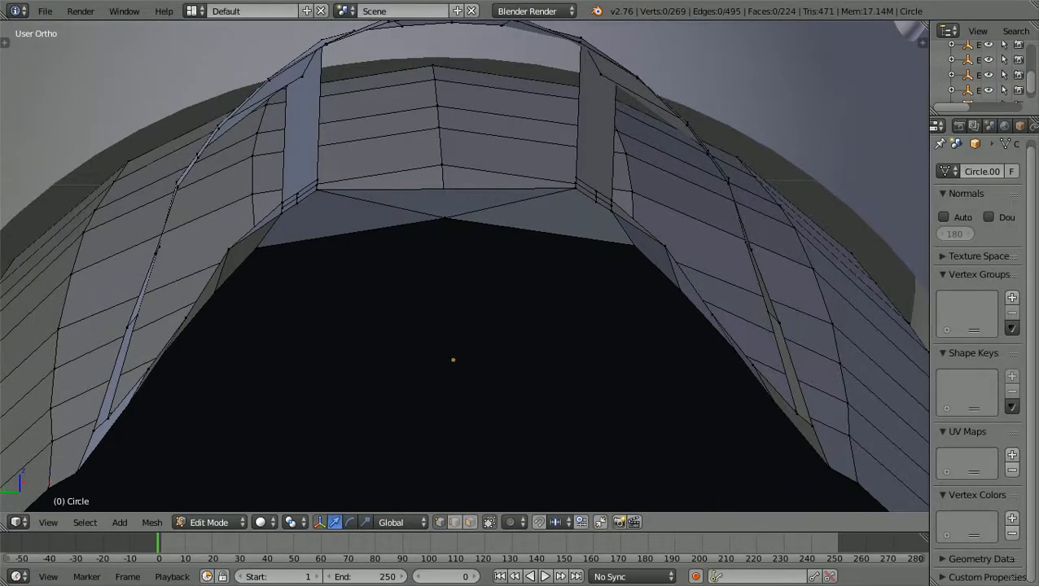
scroll(464, 266, "up", 1)
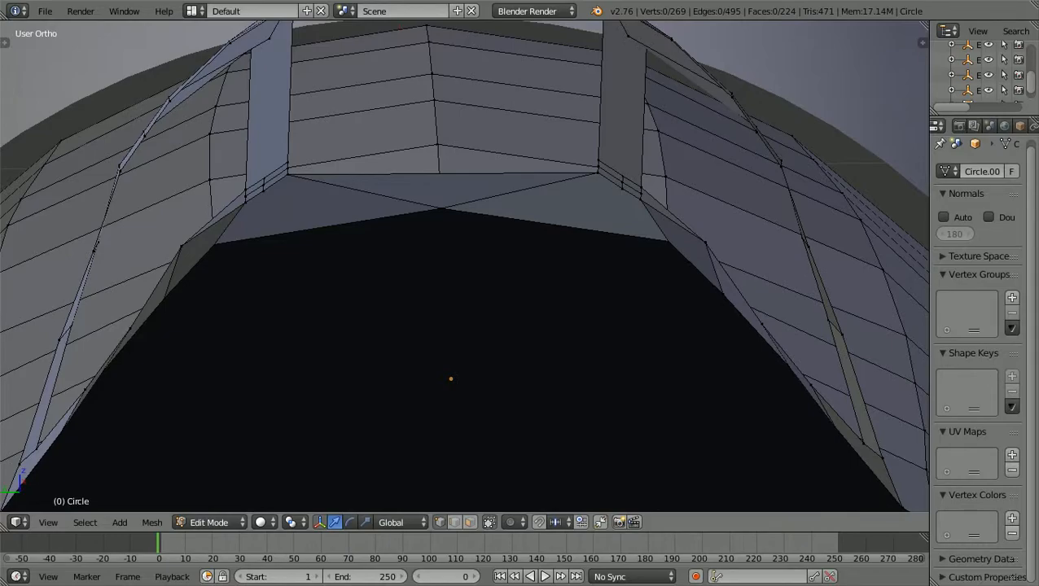
Scale the two vertices at the side windows' front lower corners inward along Y to about 0.913, then deselect them
right_click(180, 246)
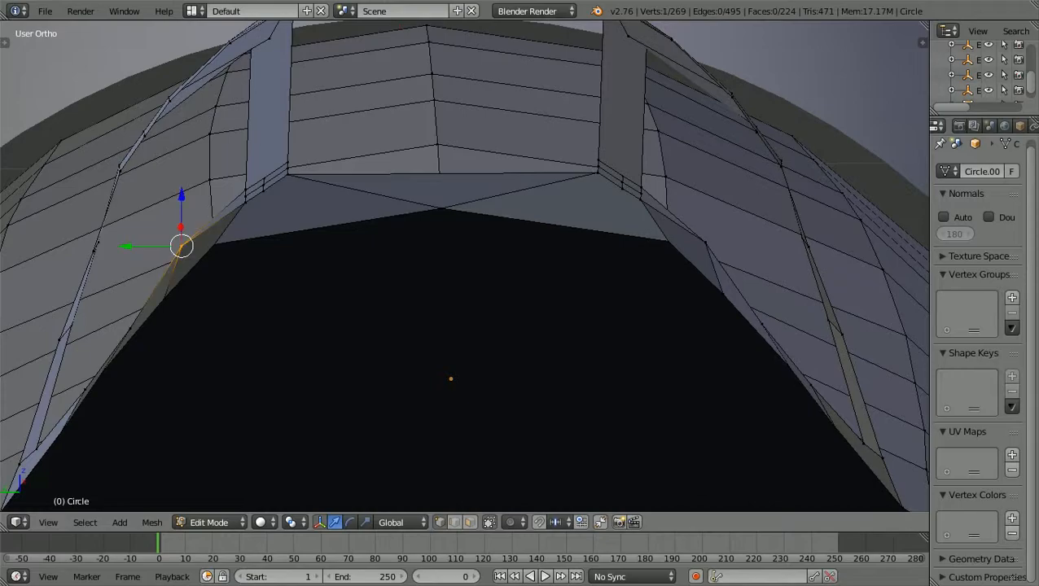
right_click(705, 242, "shift")
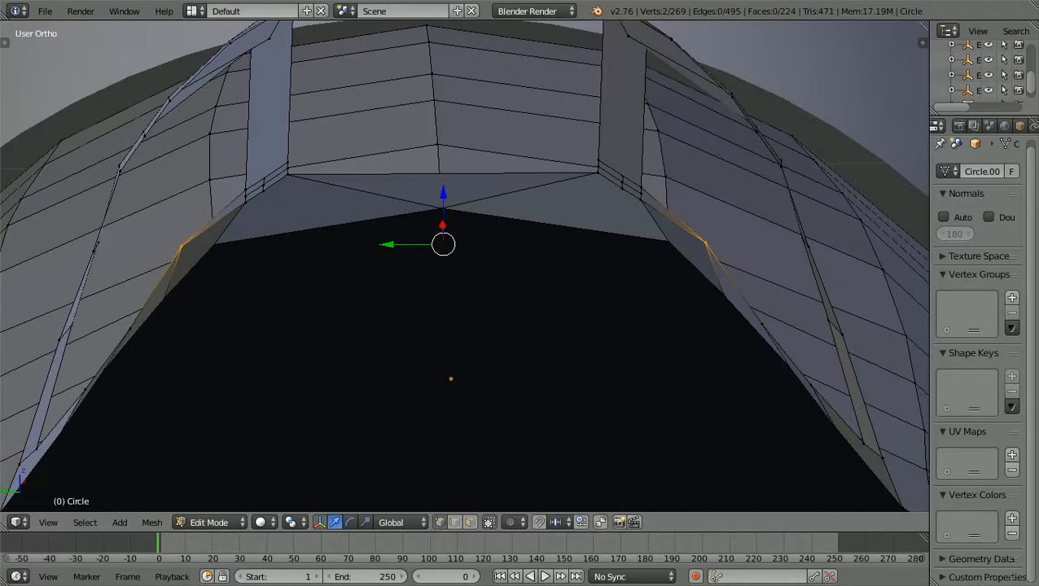
scroll(464, 269, "down", 3)
key("KP_7")
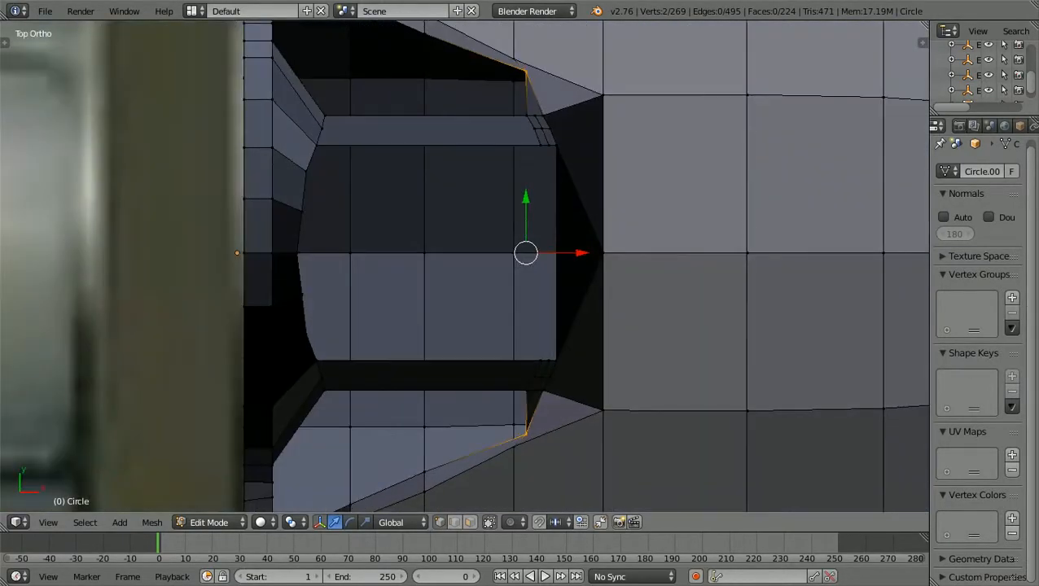
scroll(586, 267, "down", 1)
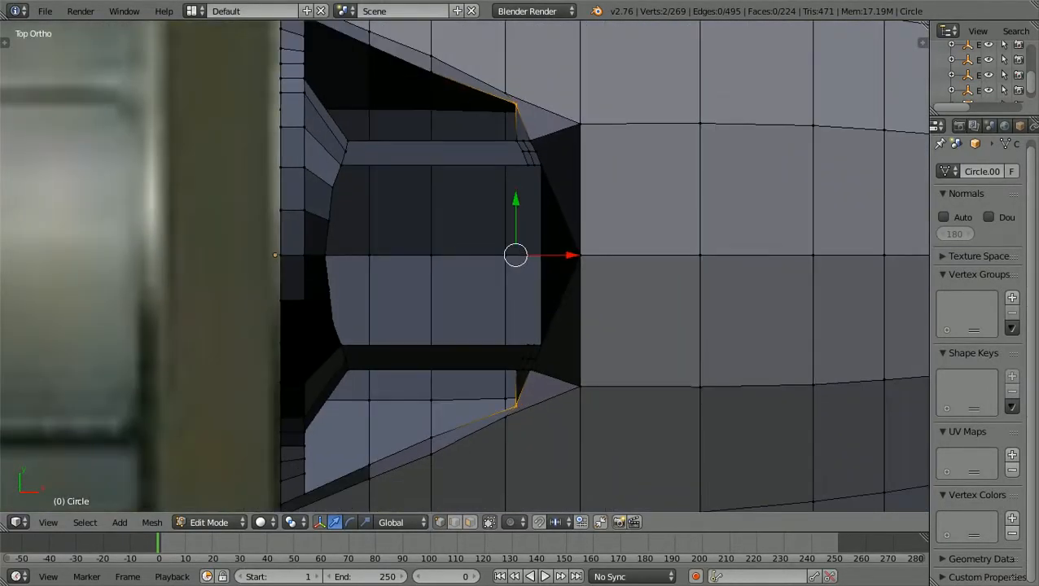
scroll(465, 267, "up", 1)
scroll(464, 266, "down", 1)
middle_click_drag(521, 326, 615, 131)
scroll(615, 131, "up", 4)
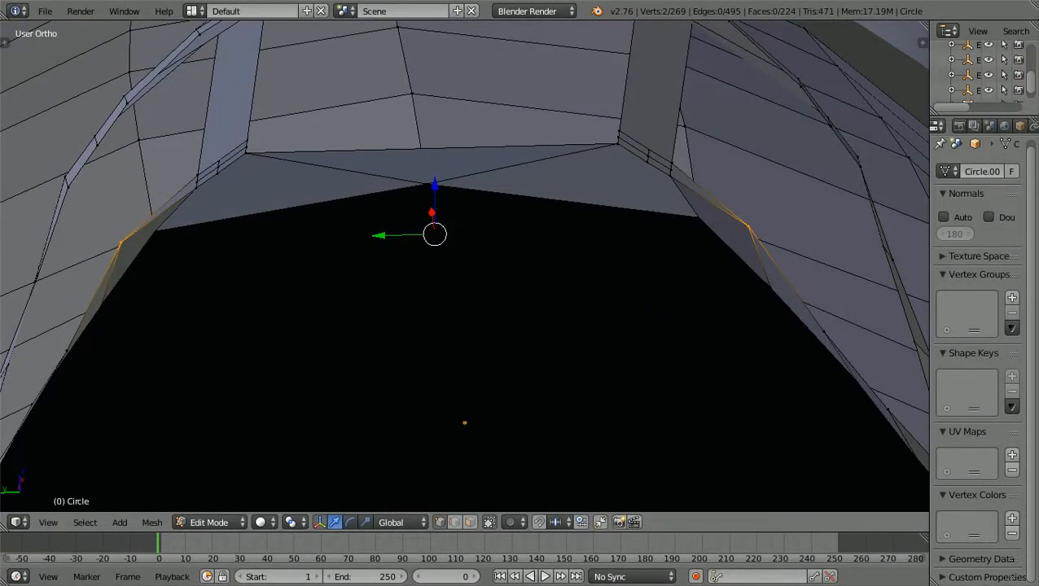
scroll(464, 266, "down", 1)
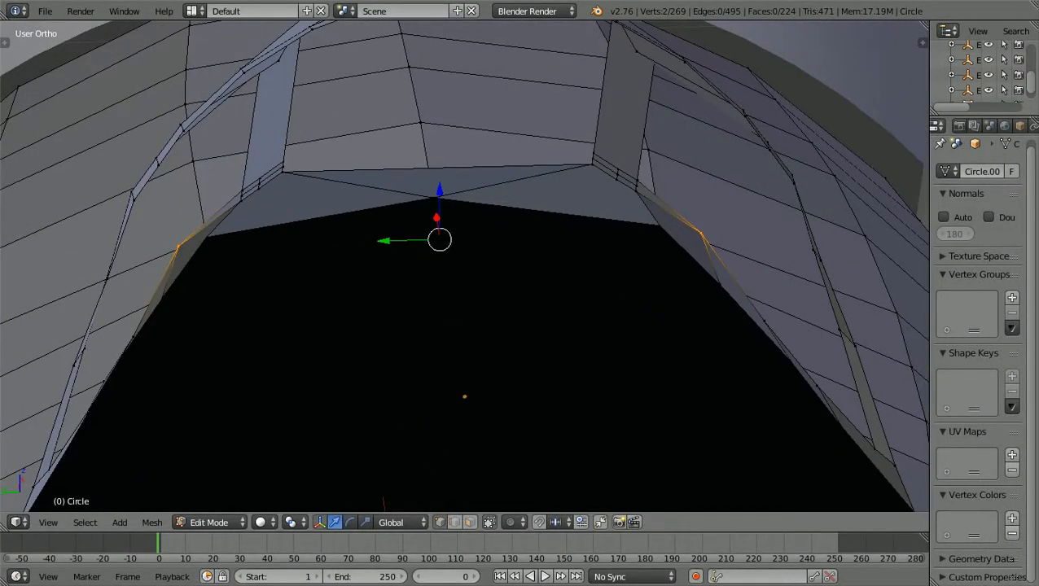
key("s")
key("y")
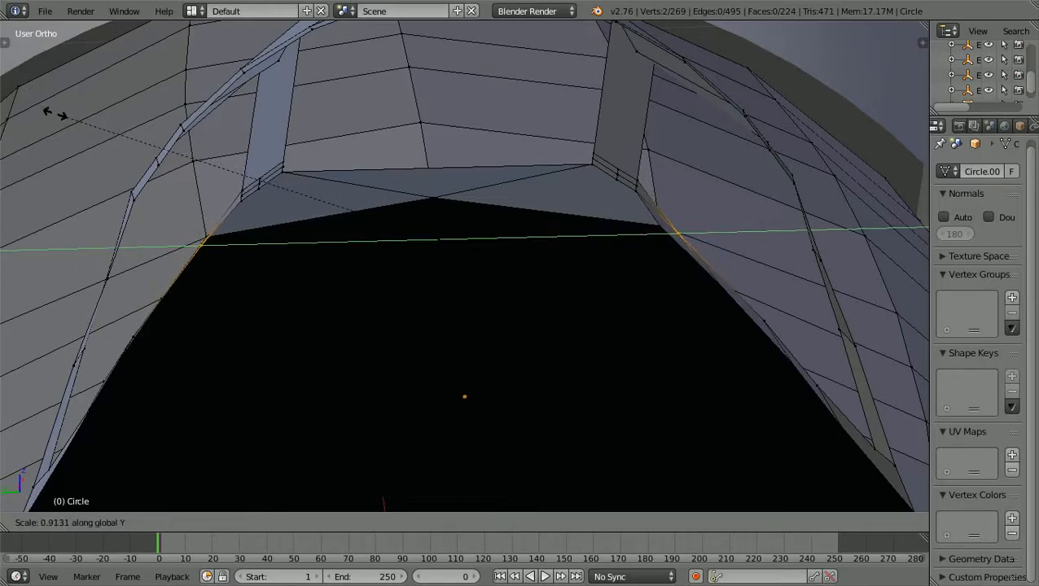
left_click(54, 114)
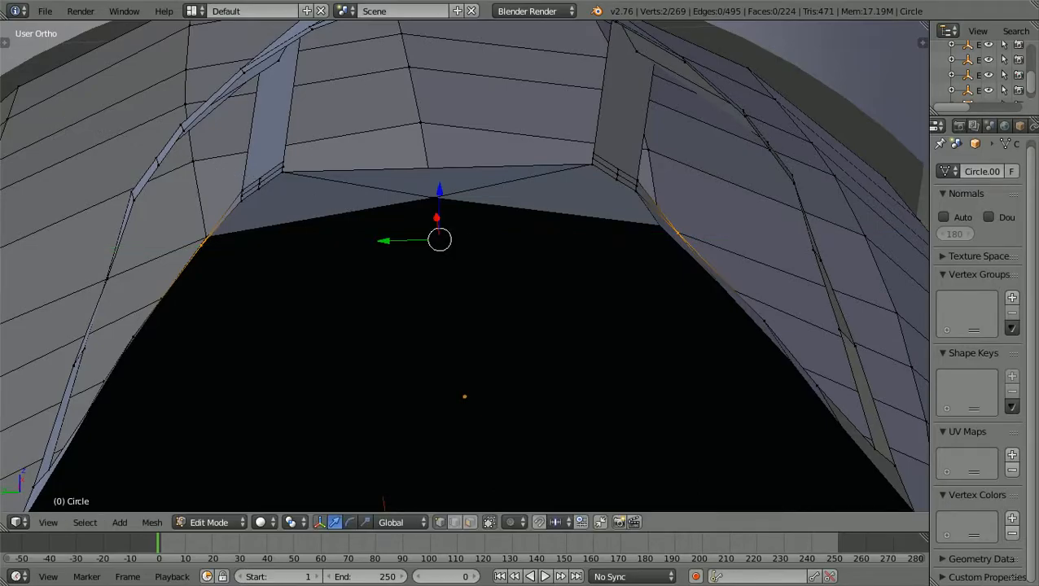
key("a")
Scale the matching vertices nearest the arch on the side windows' inner lower edges along Y to about 1.0015, then deselect them
scroll(465, 266, "down", 1)
middle_click_drag(571, 244, 126, 295)
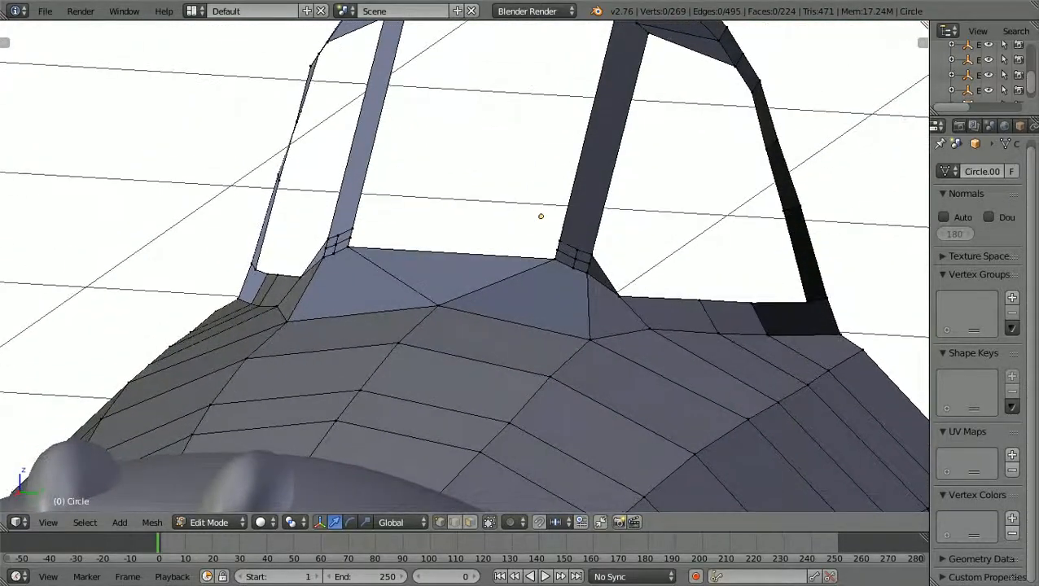
scroll(465, 266, "up", 3)
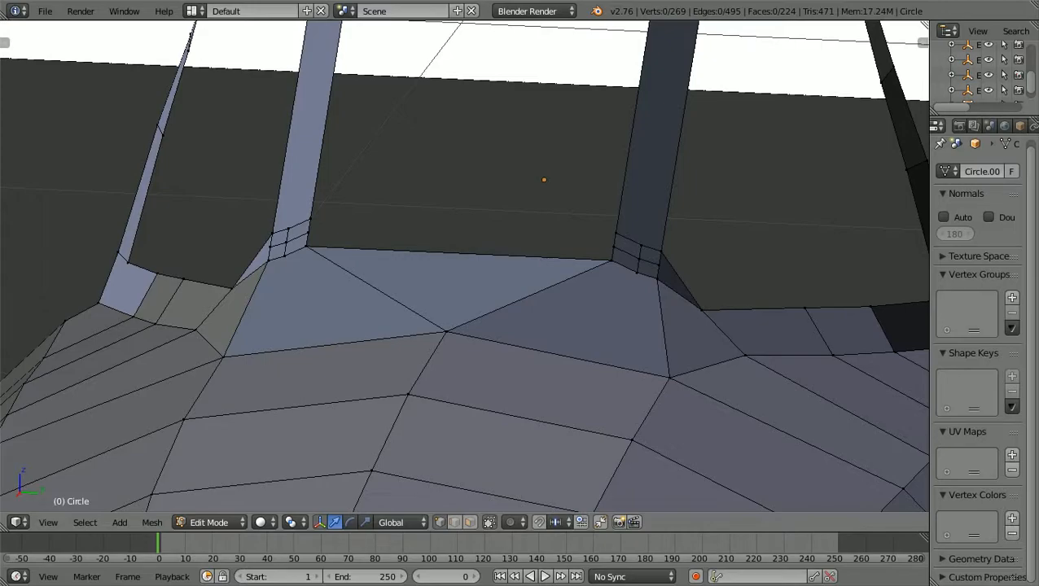
key("b")
left_click_drag(147, 285, 160, 268)
scroll(160, 268, "down", 1)
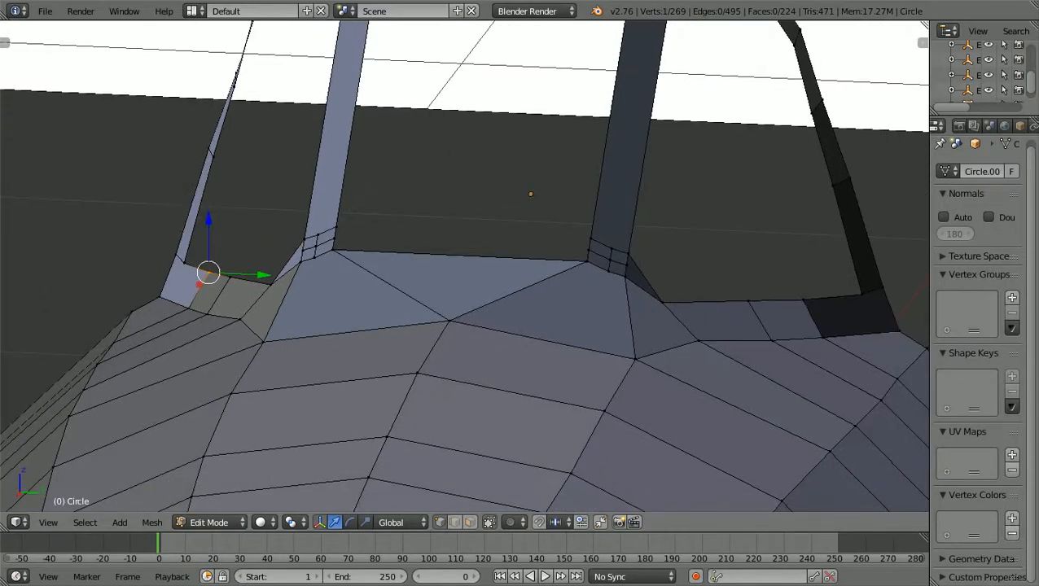
key("b")
left_click_drag(785, 312, 817, 286)
middle_click_drag(489, 285, 826, 350)
key("KP_7")
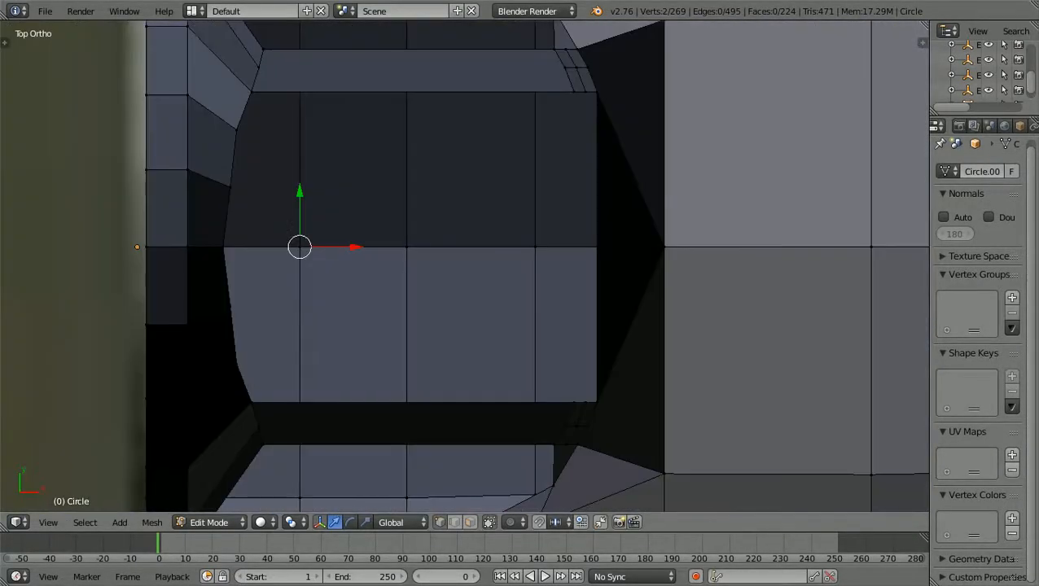
scroll(465, 264, "up", 4)
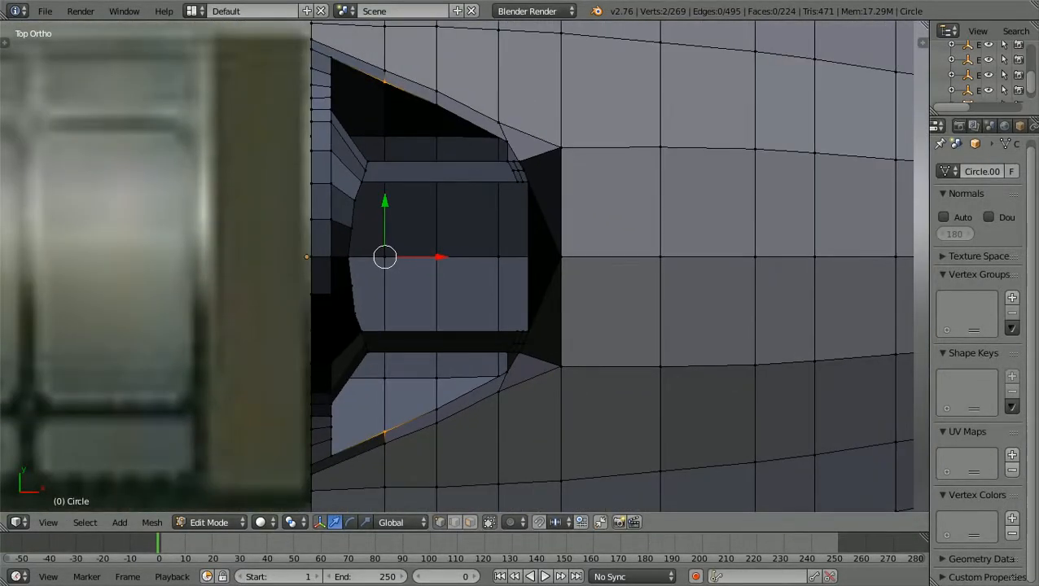
middle_click_drag(391, 265, 464, 265, "shift")
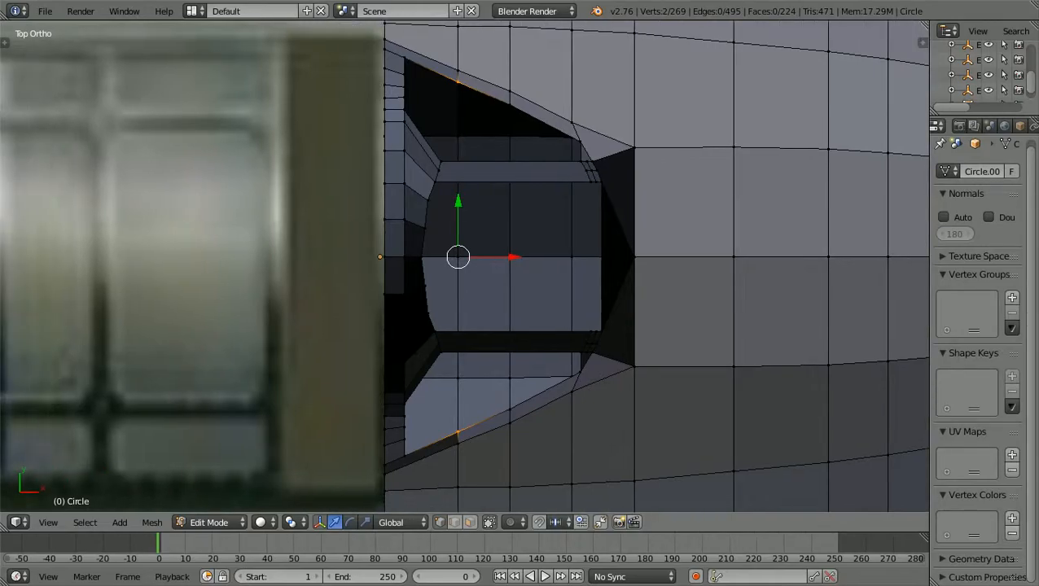
scroll(464, 265, "up", 1)
scroll(464, 264, "up", 1, "shift")
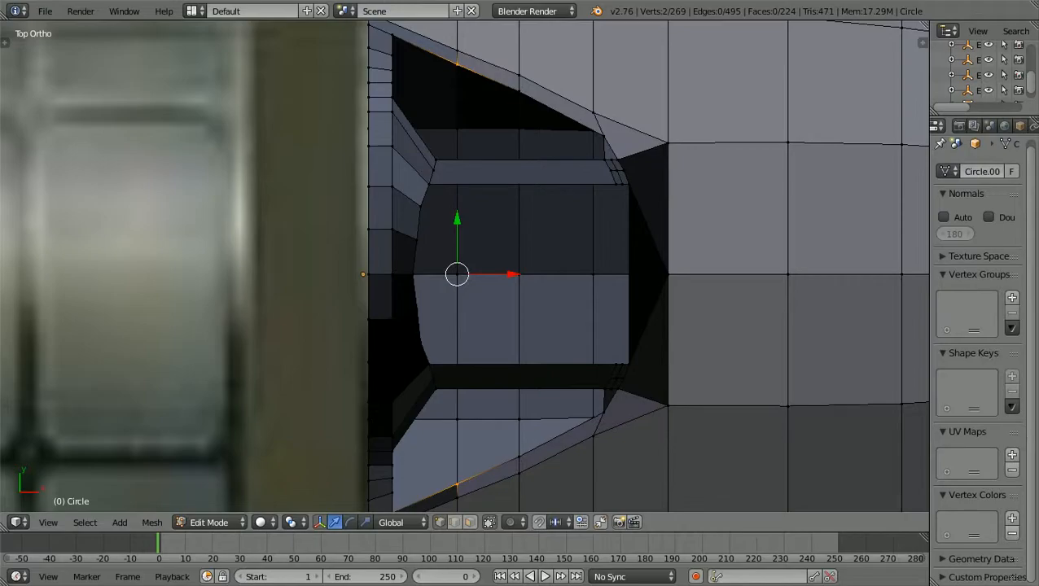
key("s")
key("y")
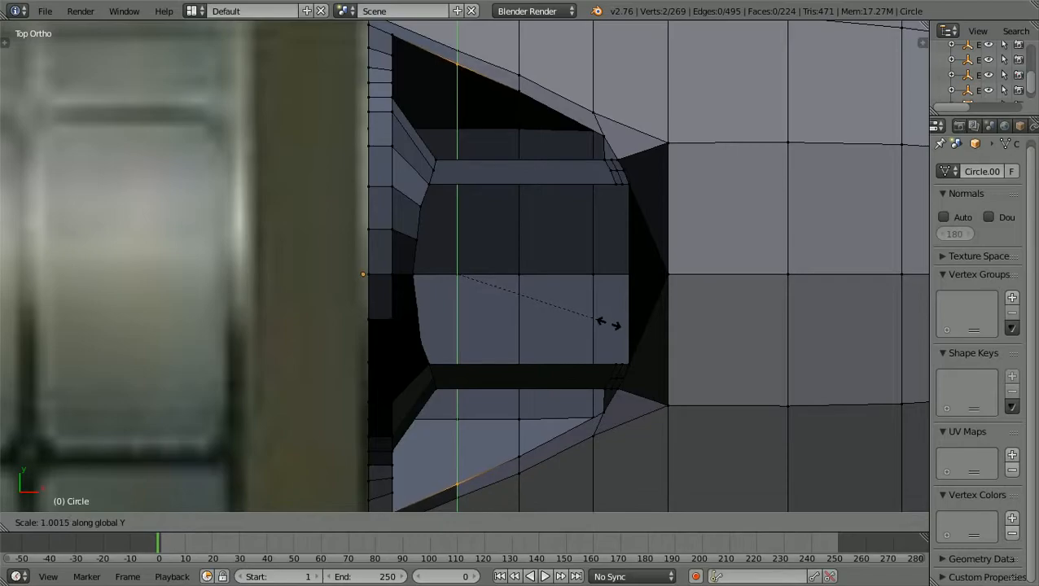
left_click(607, 323)
key("a")
Scale the next pair of inner vertices forward along the side windows' lower edges inward along Y to about 0.984, then deselect them
scroll(464, 267, "down", 1)
middle_click_drag(464, 266, 439, 263)
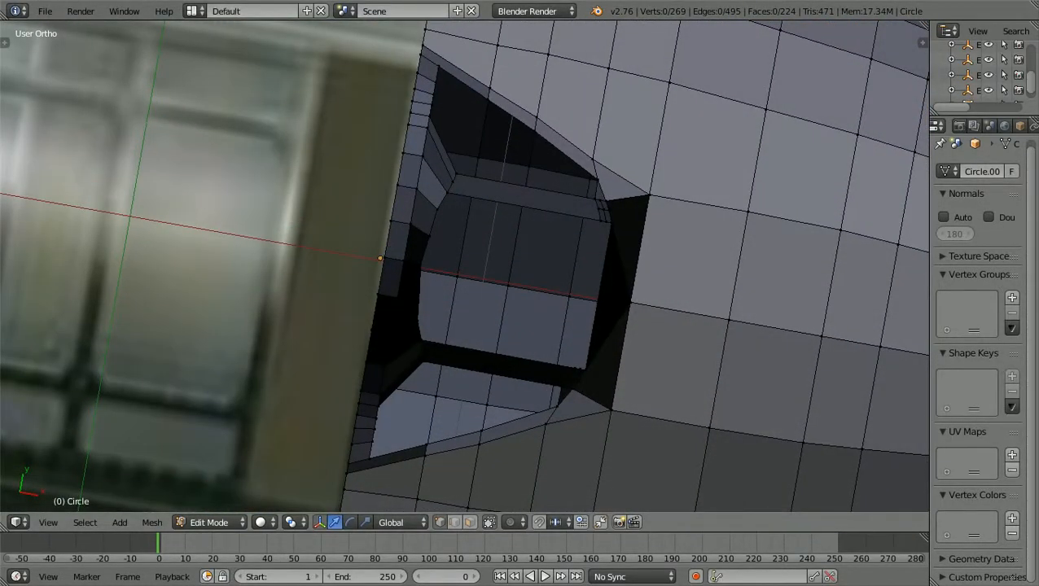
key("KP_7")
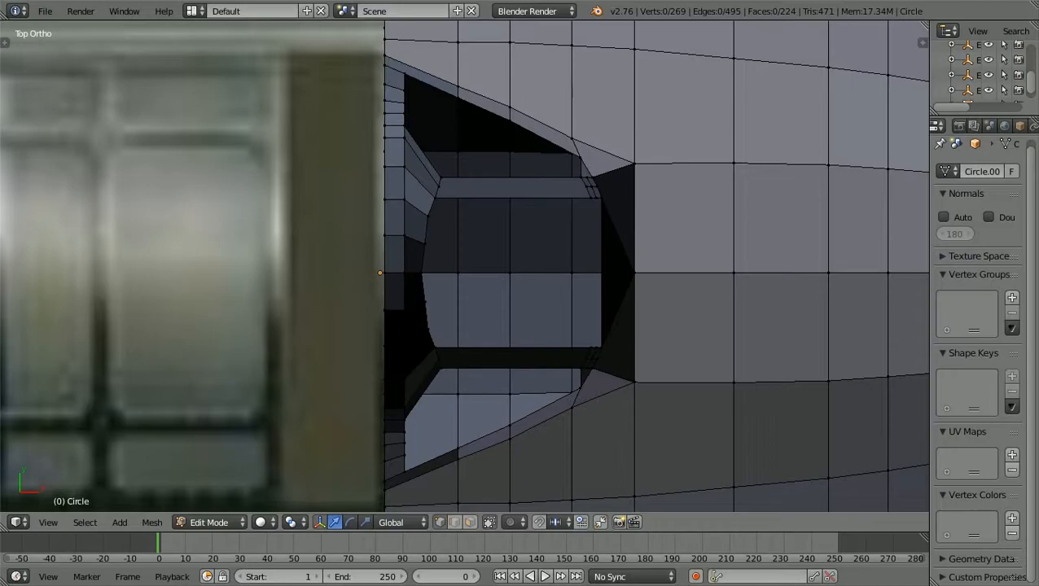
right_click(509, 120)
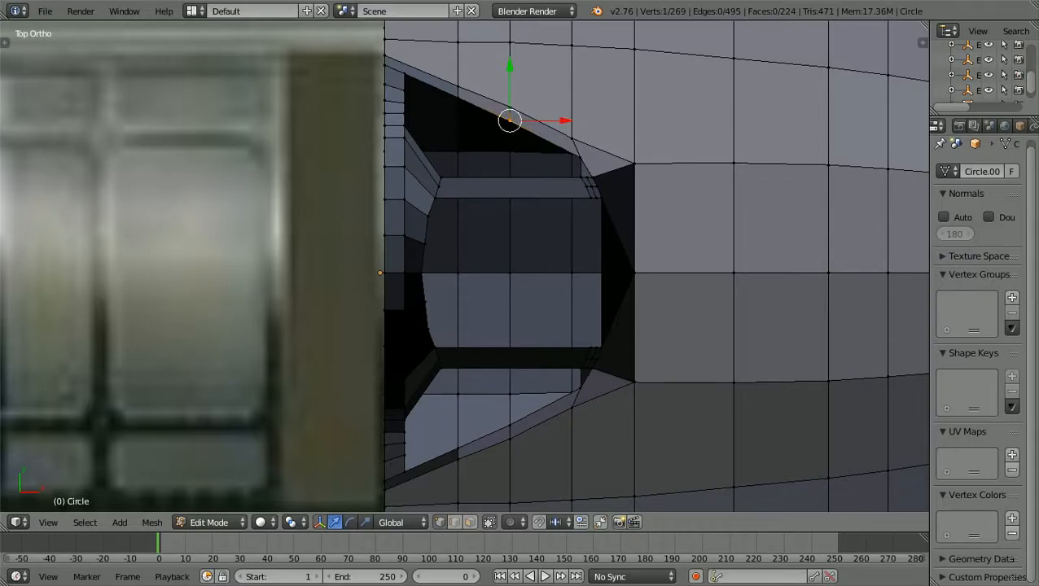
right_click(508, 425, "shift")
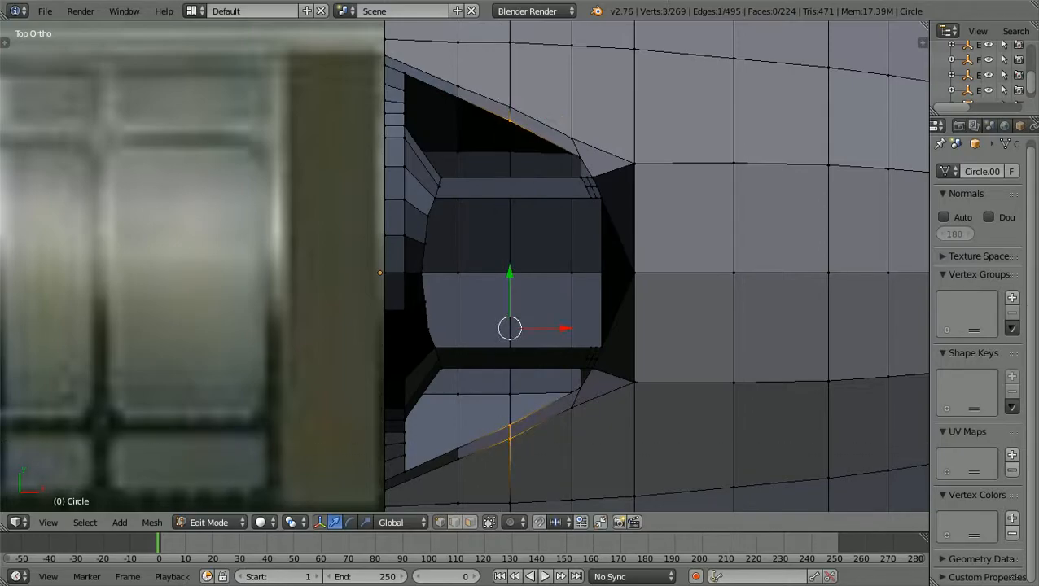
key("ctrl+z")
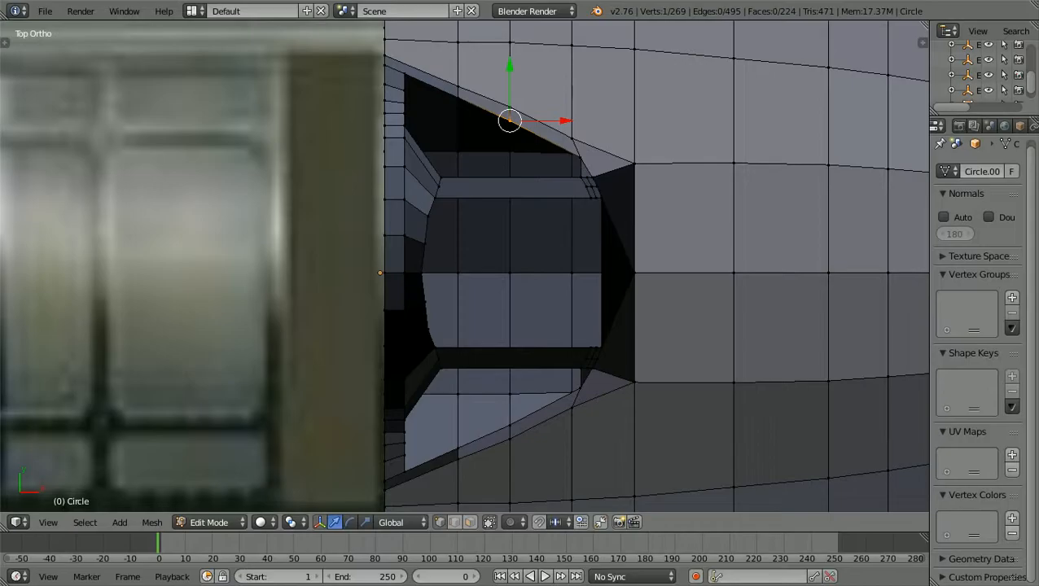
right_click(508, 424, "shift")
scroll(508, 424, "down", 1)
middle_click_drag(505, 403, 521, 358)
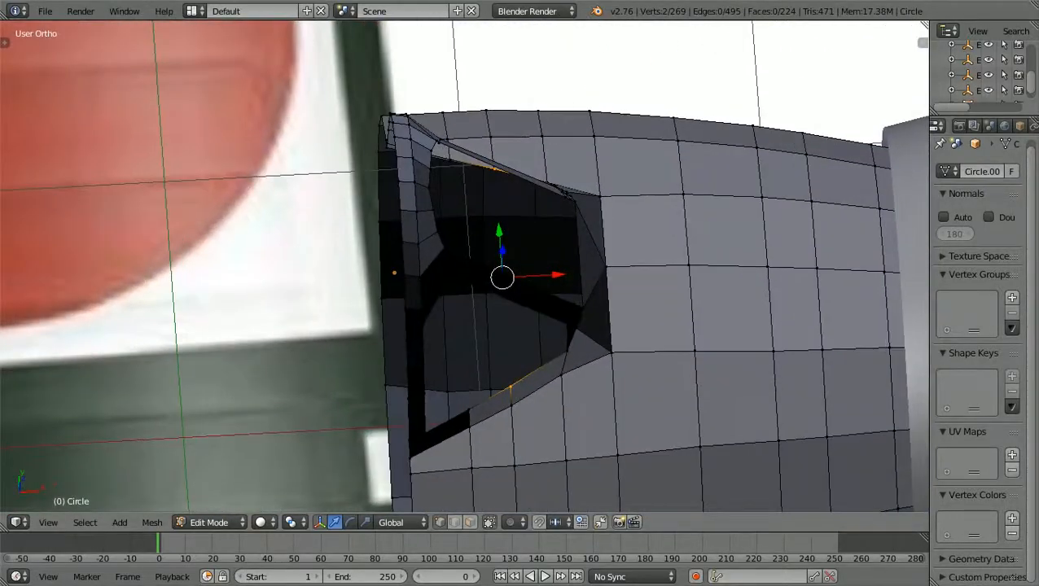
key("KP_7")
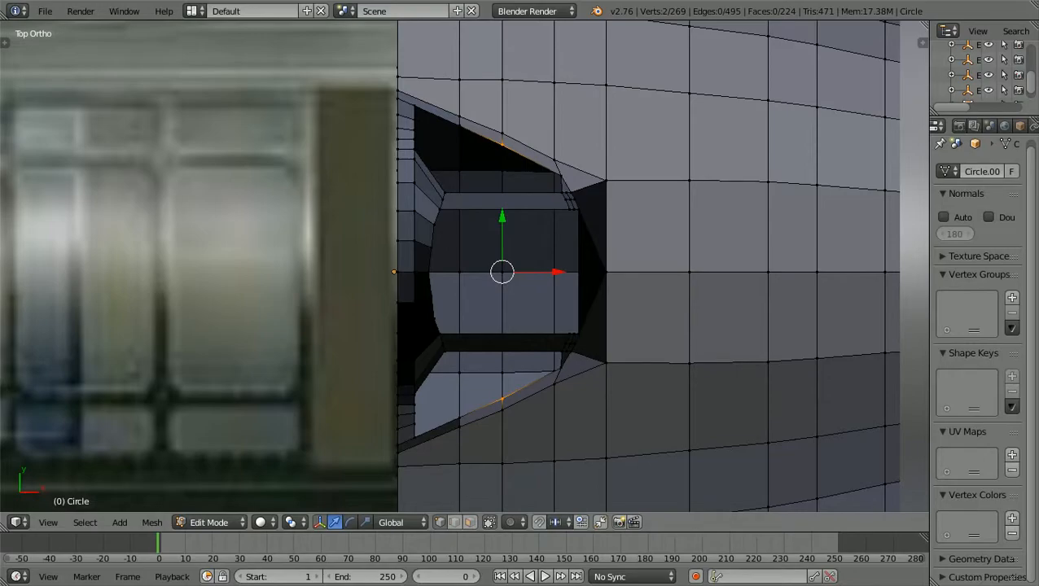
scroll(464, 266, "up", 5, "shift")
scroll(464, 267, "up", 7)
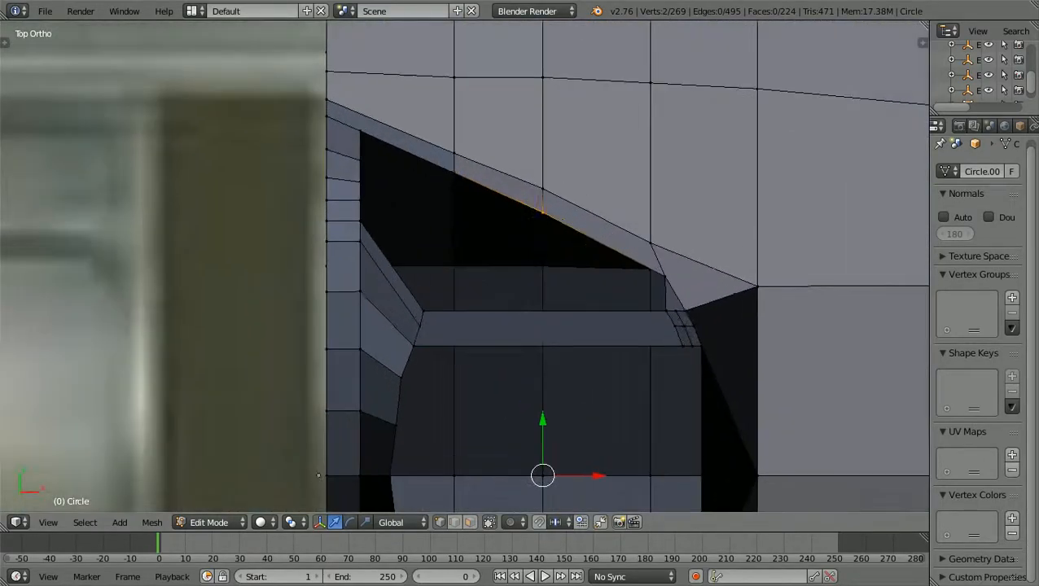
scroll(465, 266, "up", 3, "shift")
scroll(464, 266, "up", 6, "ctrl")
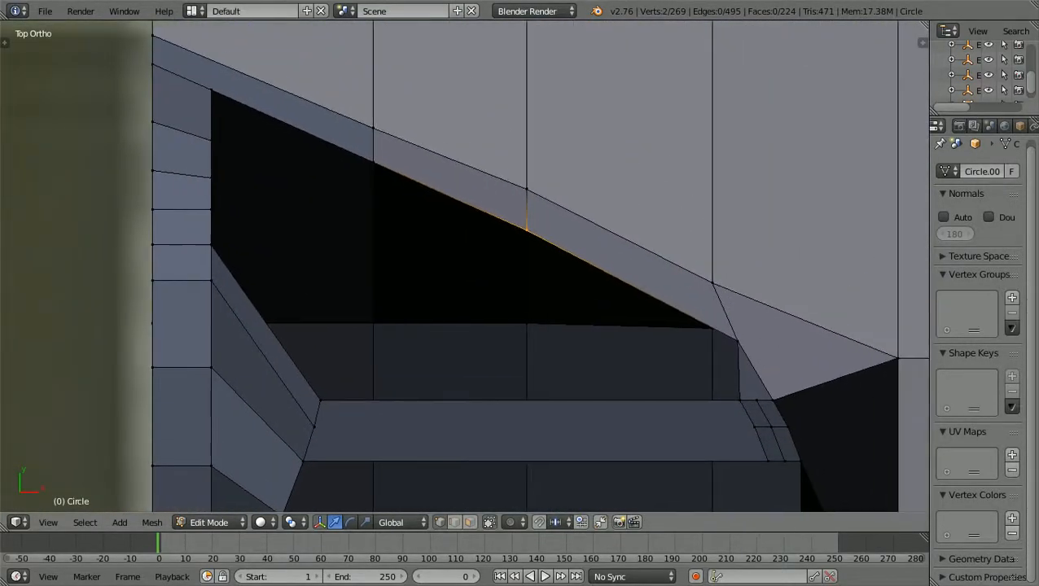
scroll(465, 266, "up", 1, "ctrl")
scroll(464, 266, "up", 1, "shift")
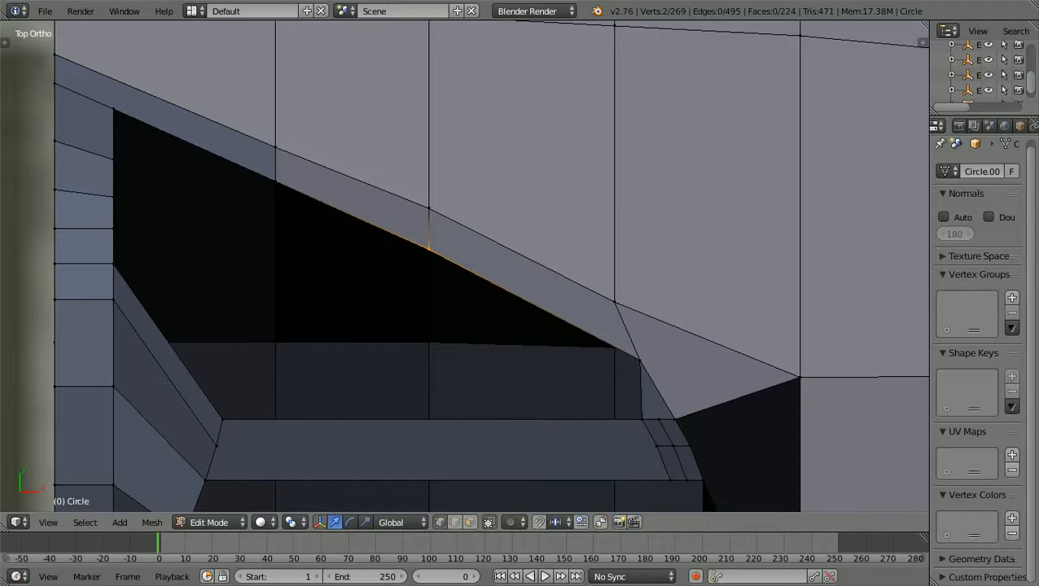
key("s")
key("y")
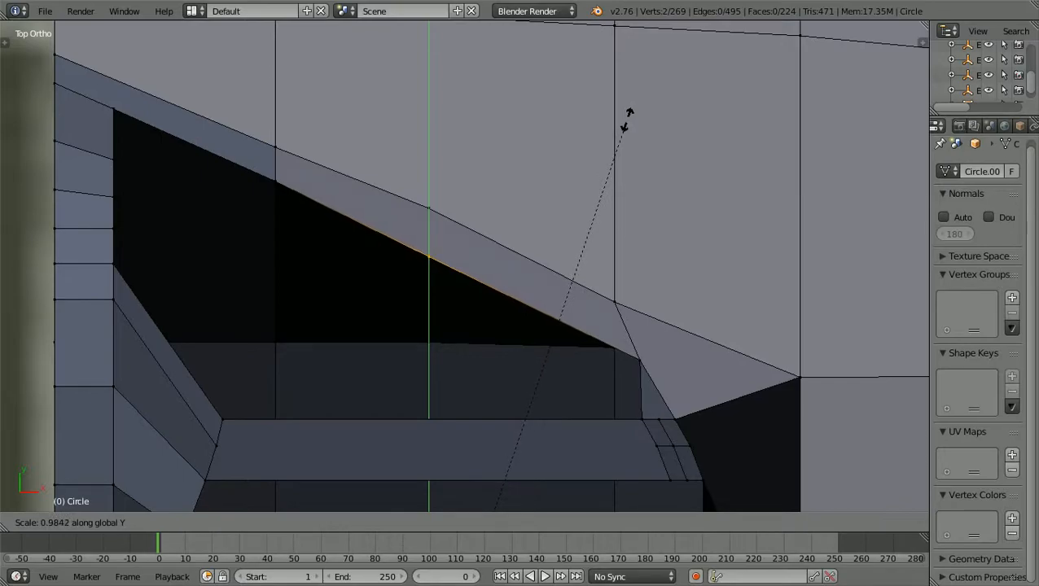
left_click(627, 113)
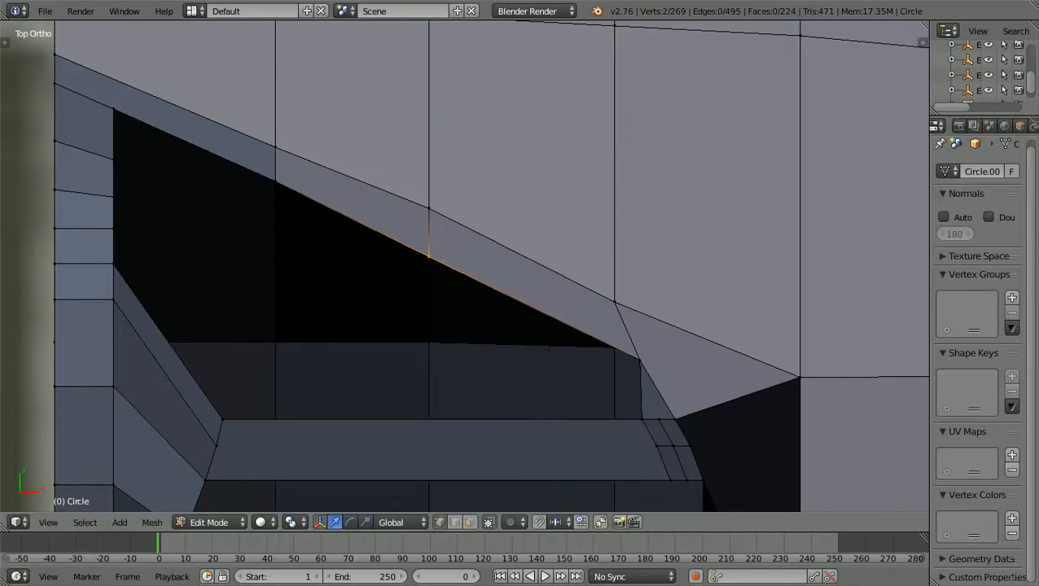
scroll(627, 113, "down", 4)
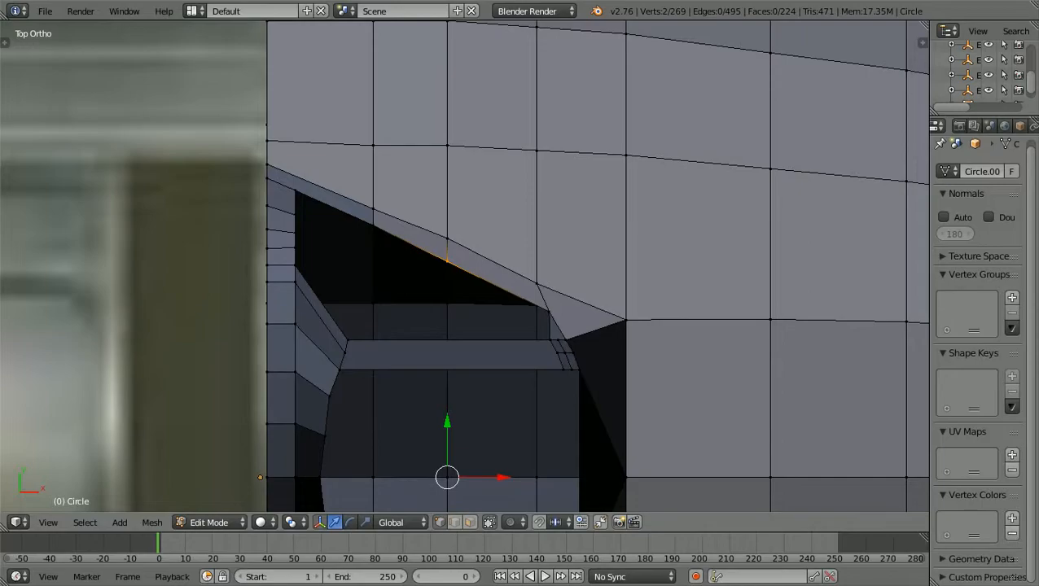
key("a")
Examine the canopy frame at an angle and head-on against the front reference image
scroll(464, 266, "down", 2)
middle_click_drag(465, 267, 261, 244)
scroll(371, 152, "down", 2)
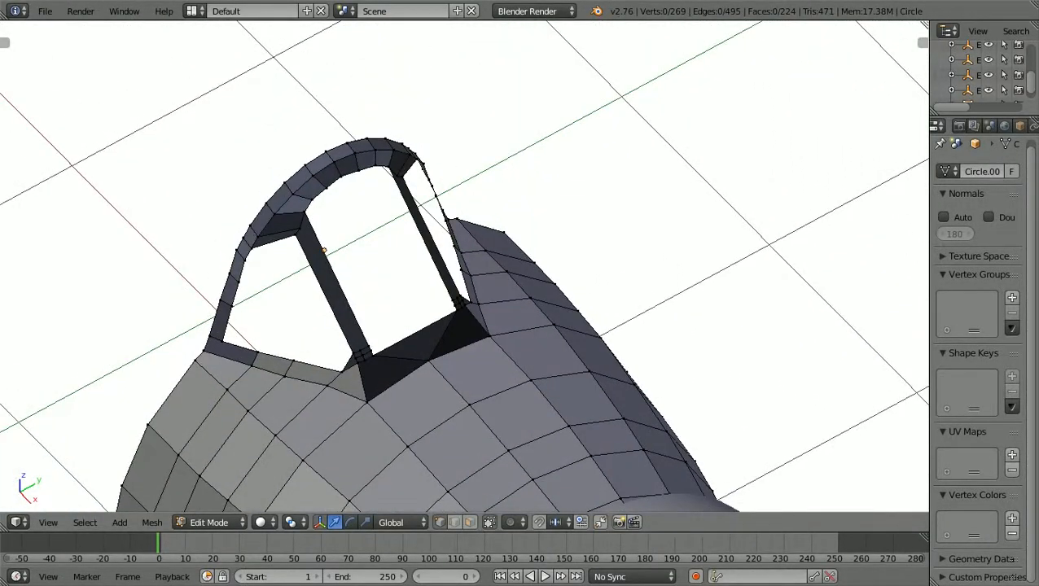
scroll(261, 244, "up", 2)
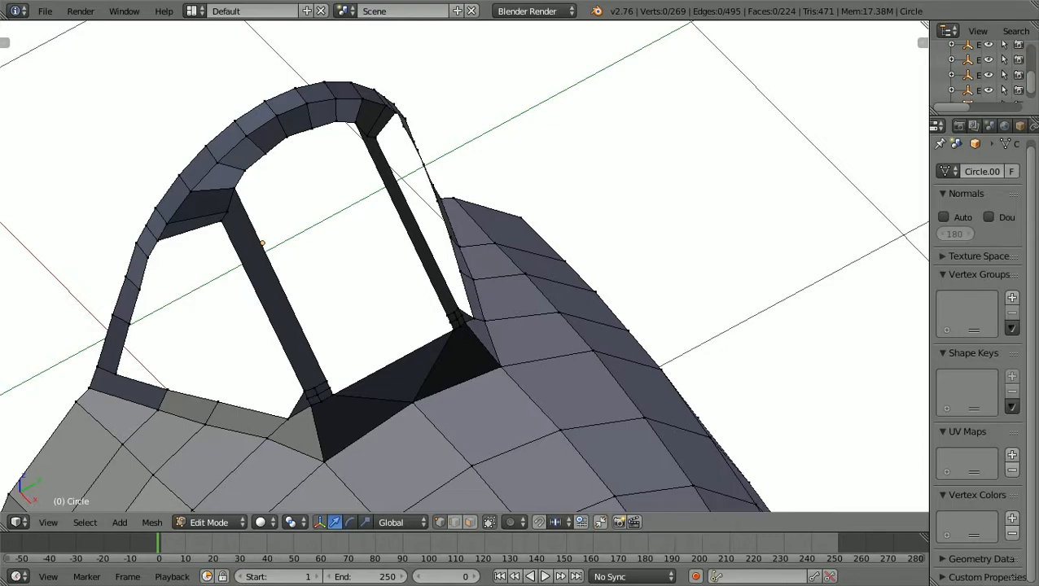
scroll(464, 266, "down", 7, "ctrl")
scroll(464, 267, "up", 4, "shift")
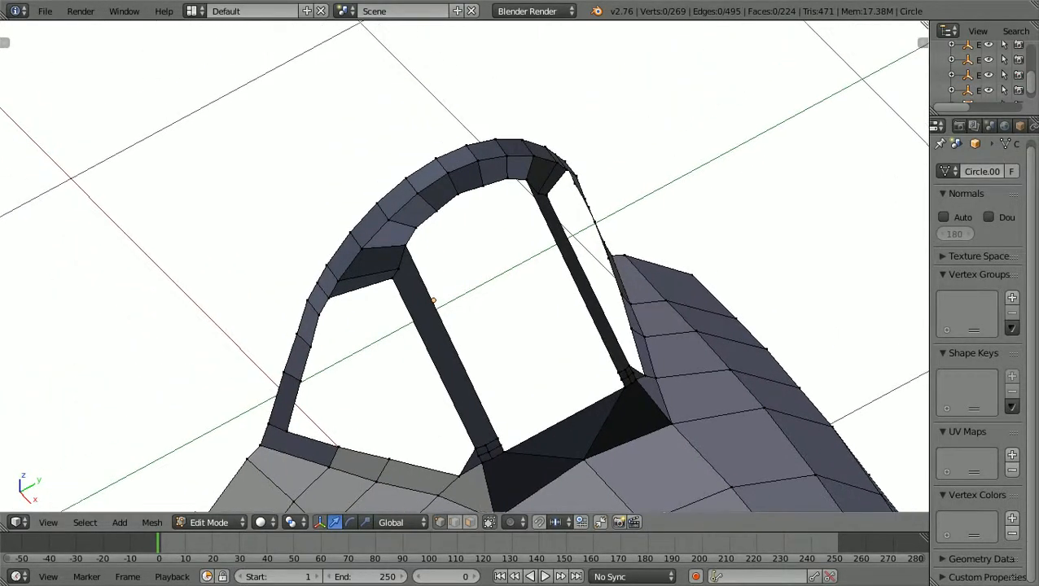
scroll(464, 266, "down", 1)
key("KP_3")
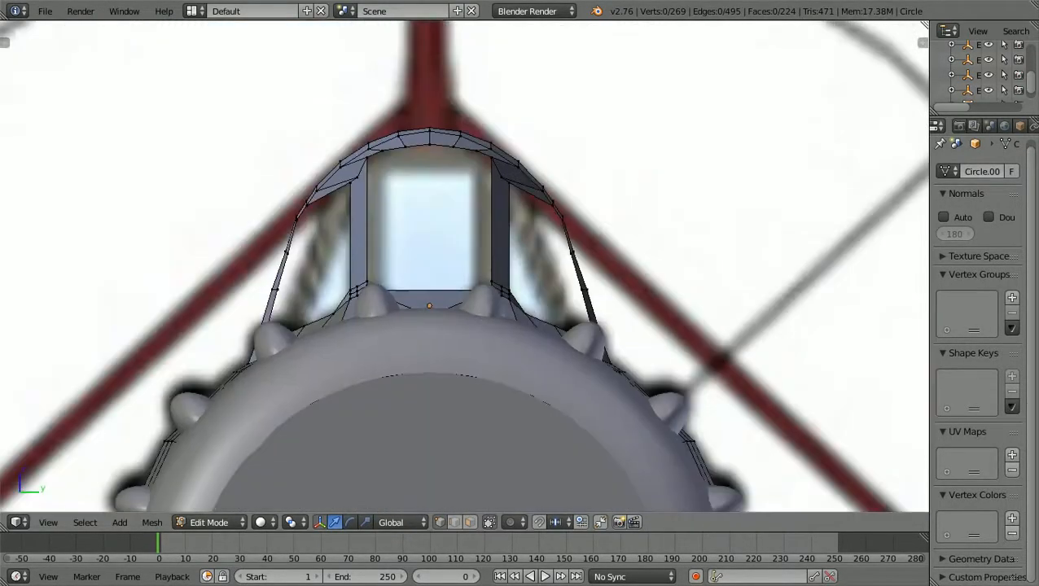
scroll(464, 266, "up", 3)
scroll(465, 266, "down", 4, "ctrl")
scroll(464, 267, "down", 3, "ctrl")
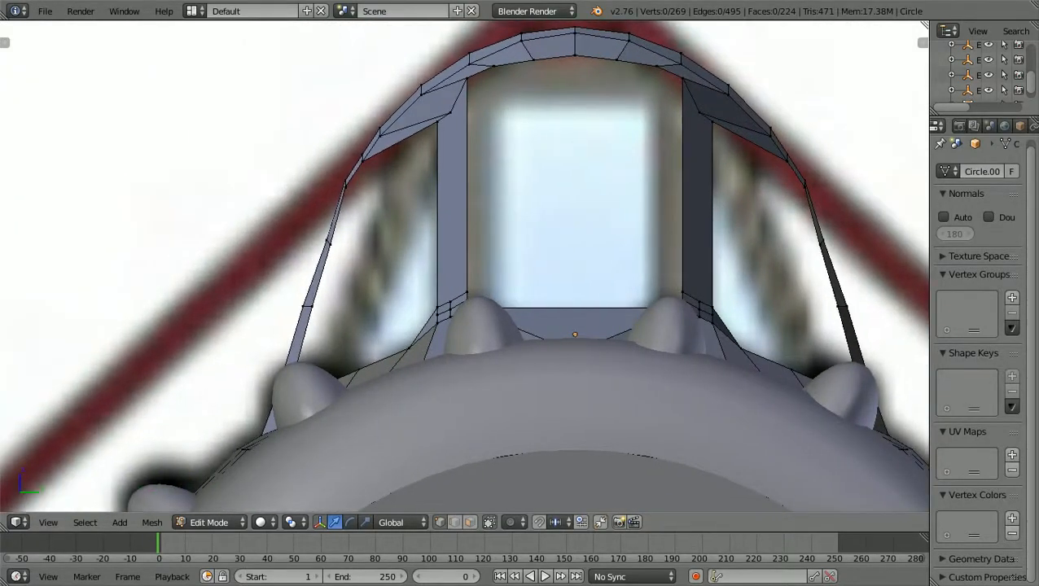
scroll(464, 267, "up", 2, "ctrl")
scroll(464, 266, "up", 2, "shift")
scroll(465, 266, "up", 1)
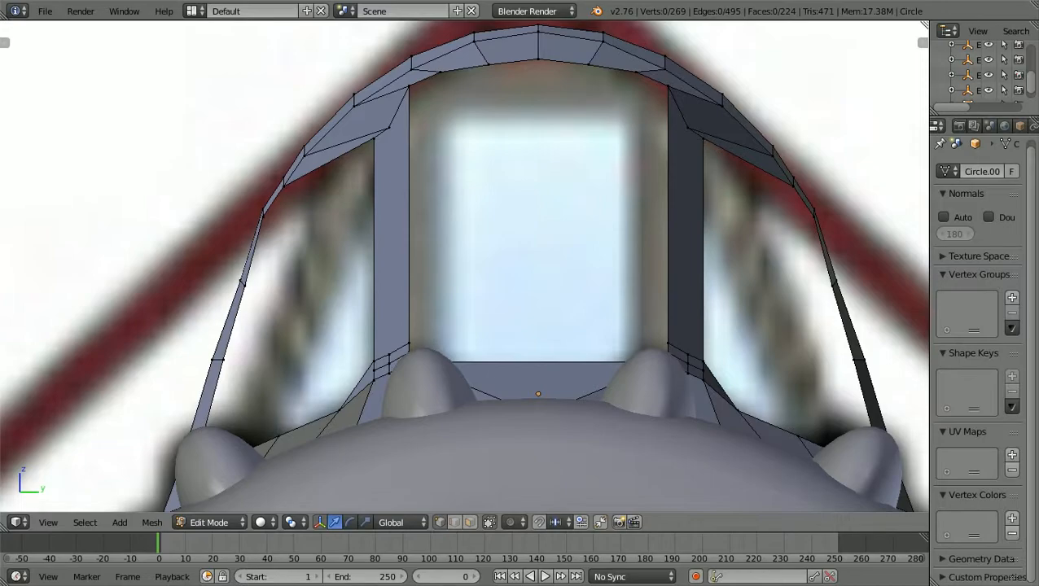
Scale the two short cross edges on the arch just below the side windows' upper corners inward along Y to about 0.989
right_click(256, 216)
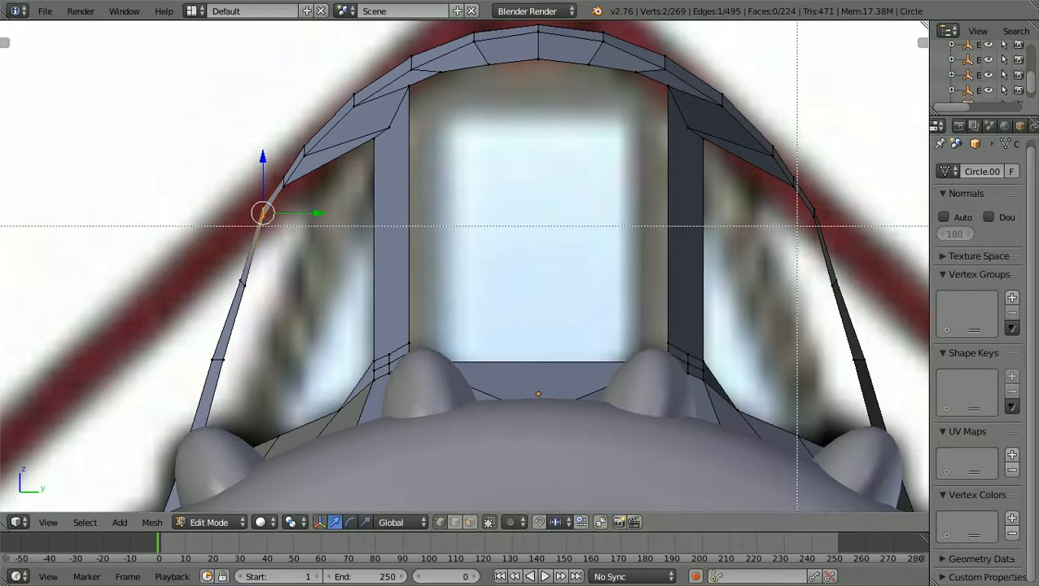
right_click(811, 214, "shift")
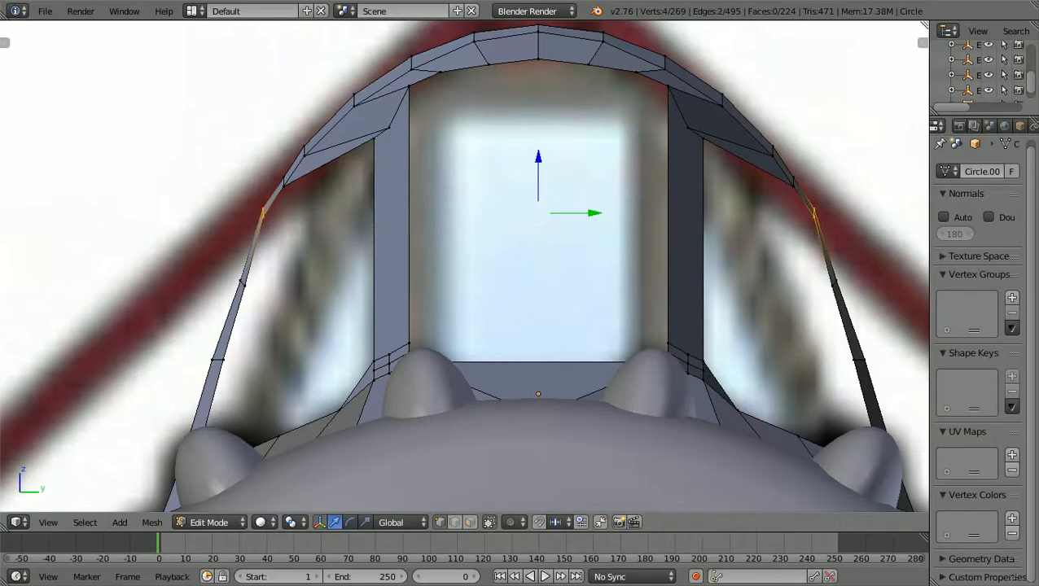
key("s")
key("y")
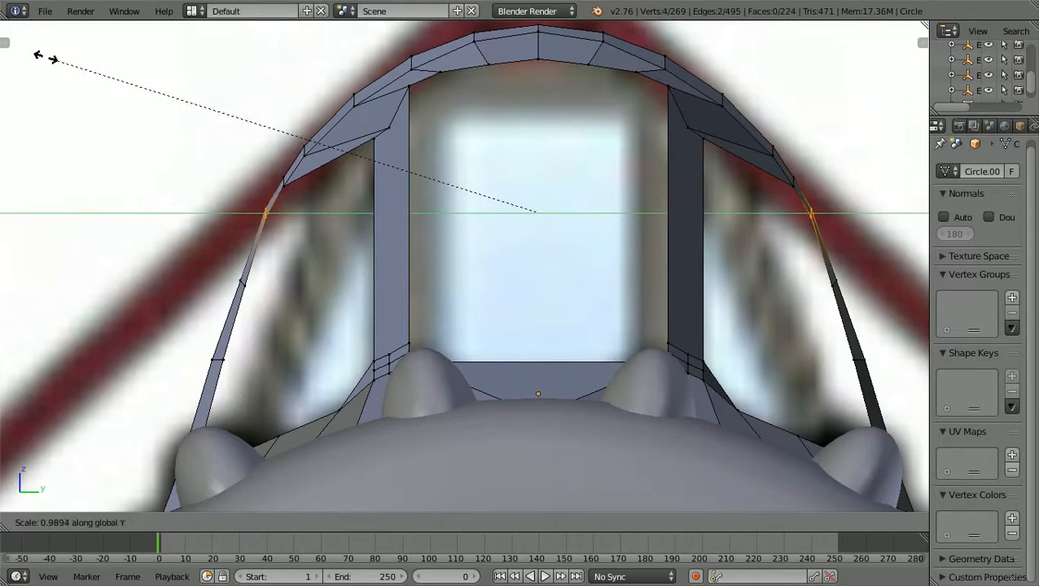
left_click(46, 57)
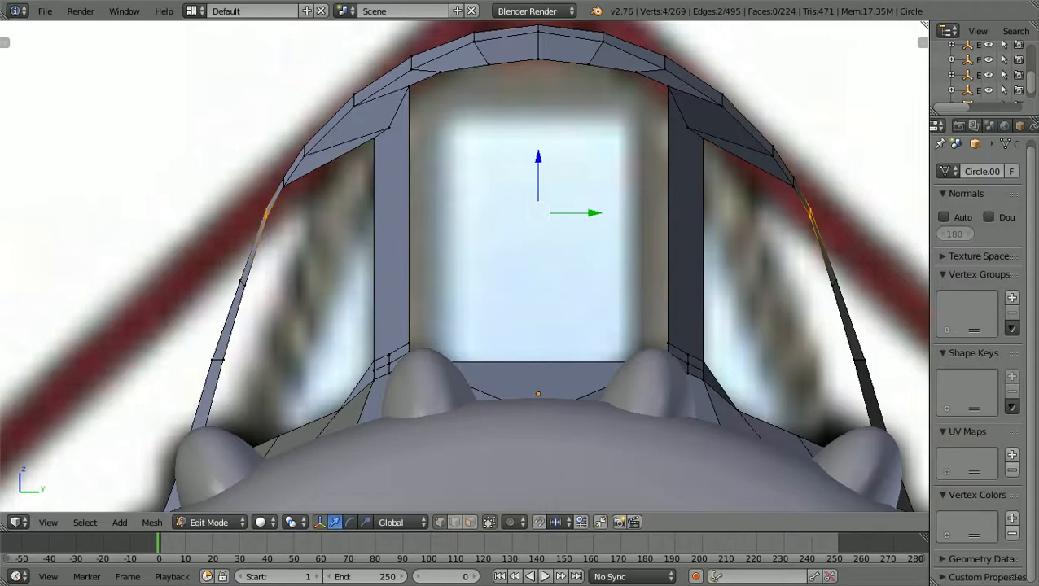
Scale the same pair of upper arch edges further inward along Y to about 0.983
scroll(464, 266, "down", 2)
middle_click_drag(367, 245, 623, 332)
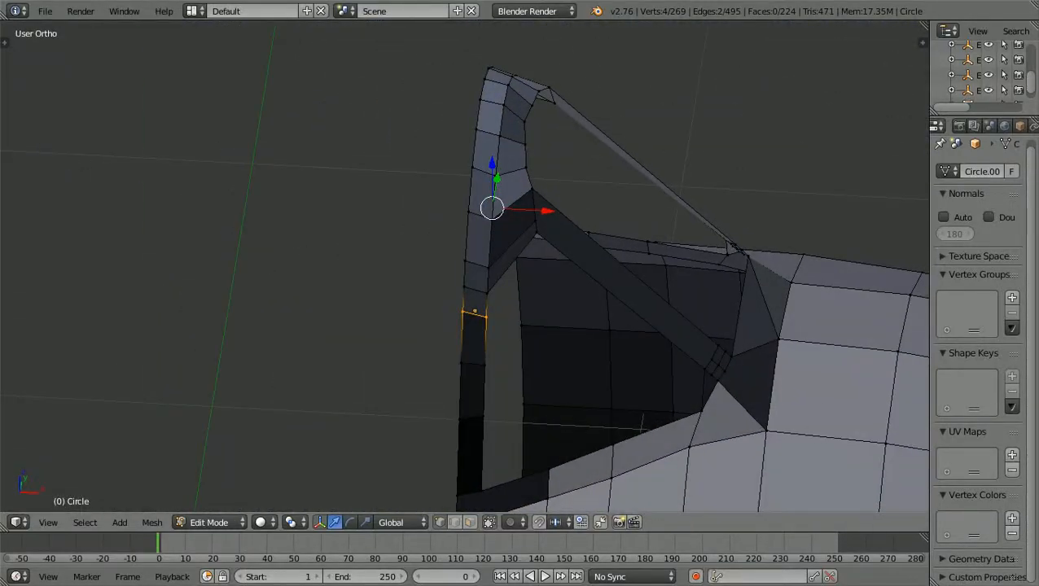
key("KP_3")
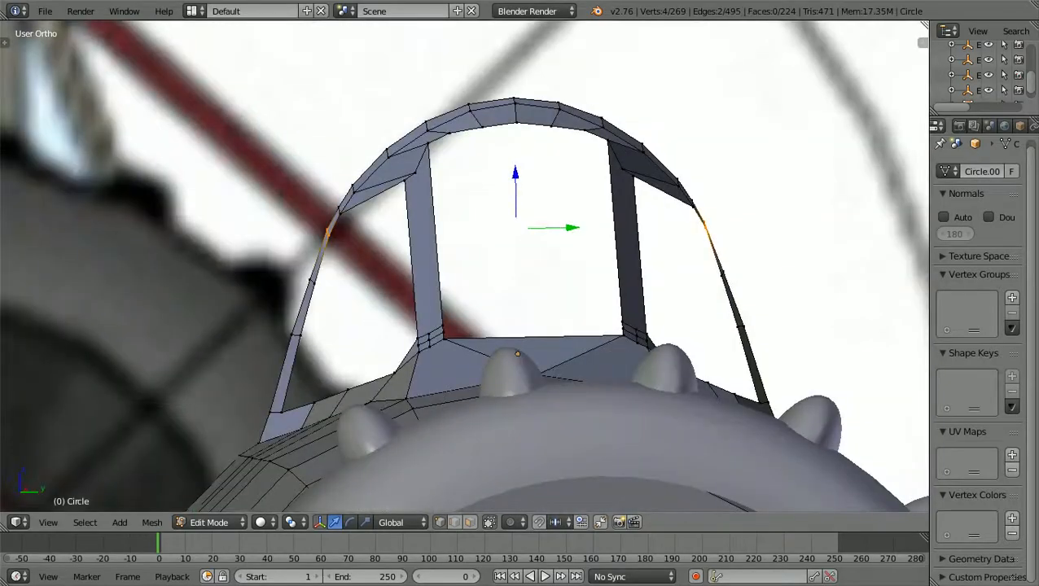
scroll(464, 266, "up", 1)
scroll(466, 259, "up", 1)
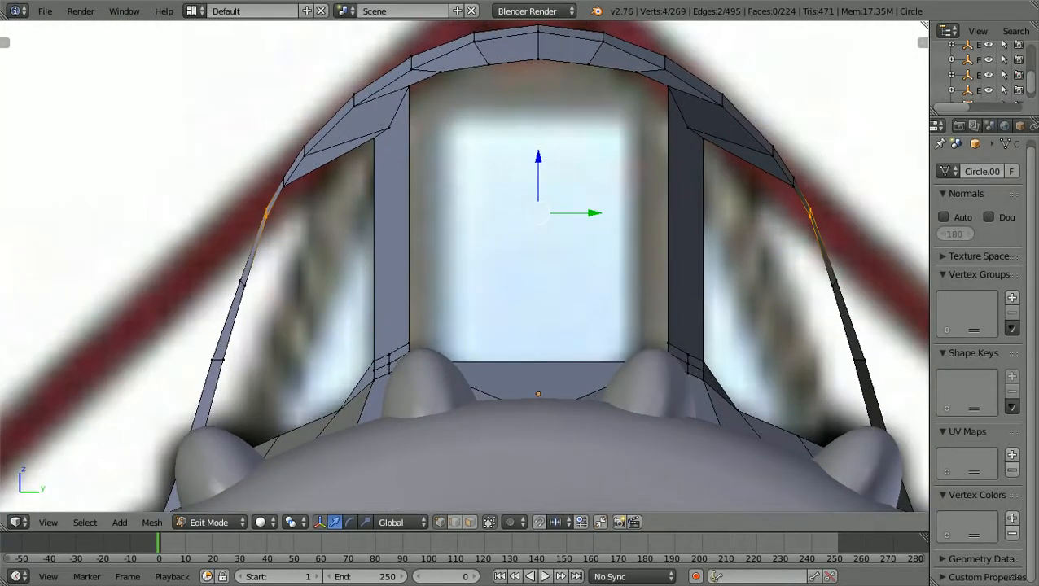
key("s")
key("y")
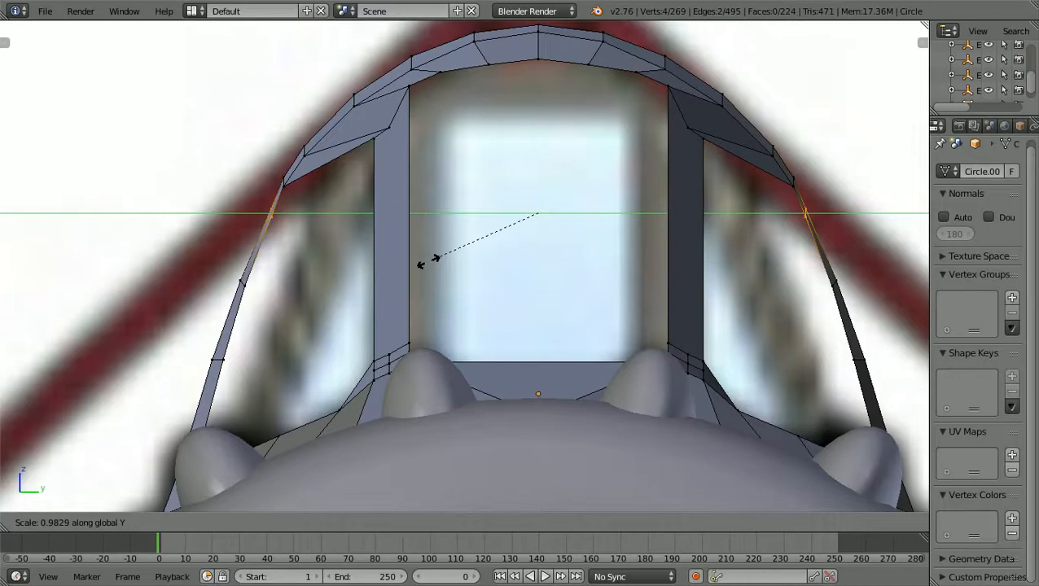
left_click(420, 265)
Compare the arch's side contour with the front reference image, then deselect the edges
scroll(421, 264, "down", 5)
mouse_move(421, 265)
middle_mouse_down()
mouse_move(408, 313)
mouse_move(406, 269)
middle_mouse_up()
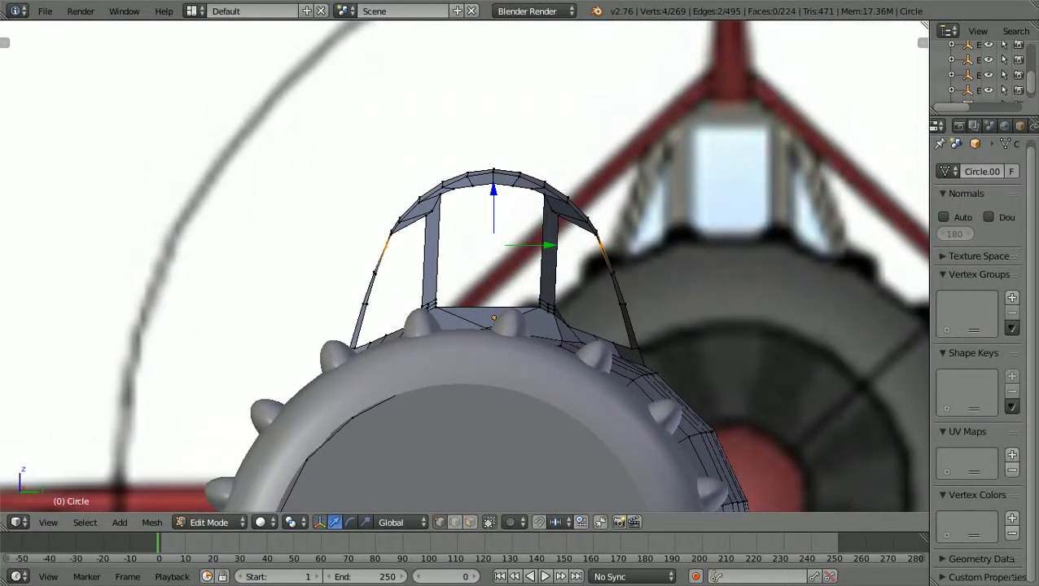
key("KP_3")
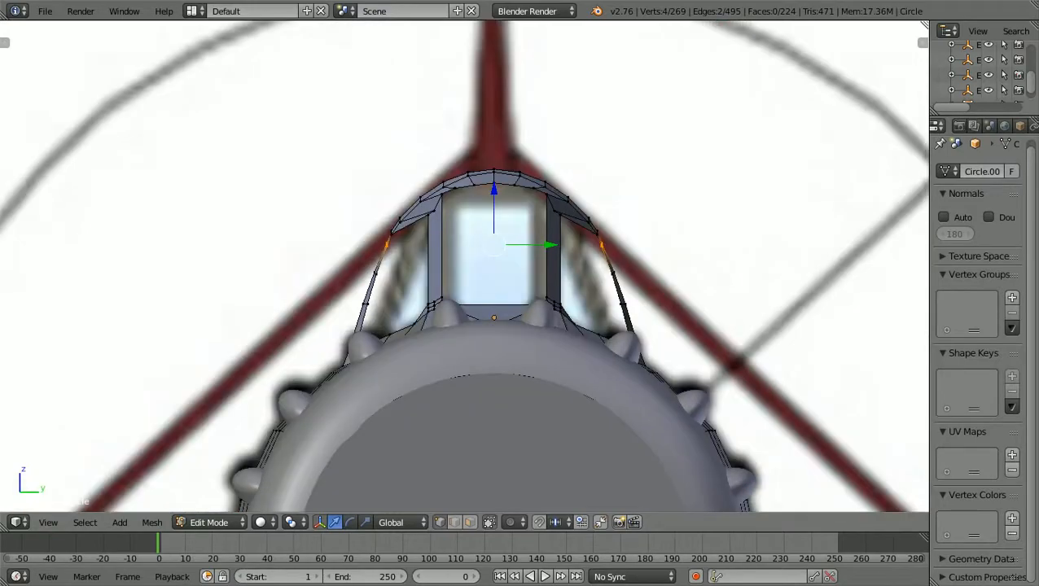
scroll(465, 266, "up", 1)
scroll(465, 266, "up", 2)
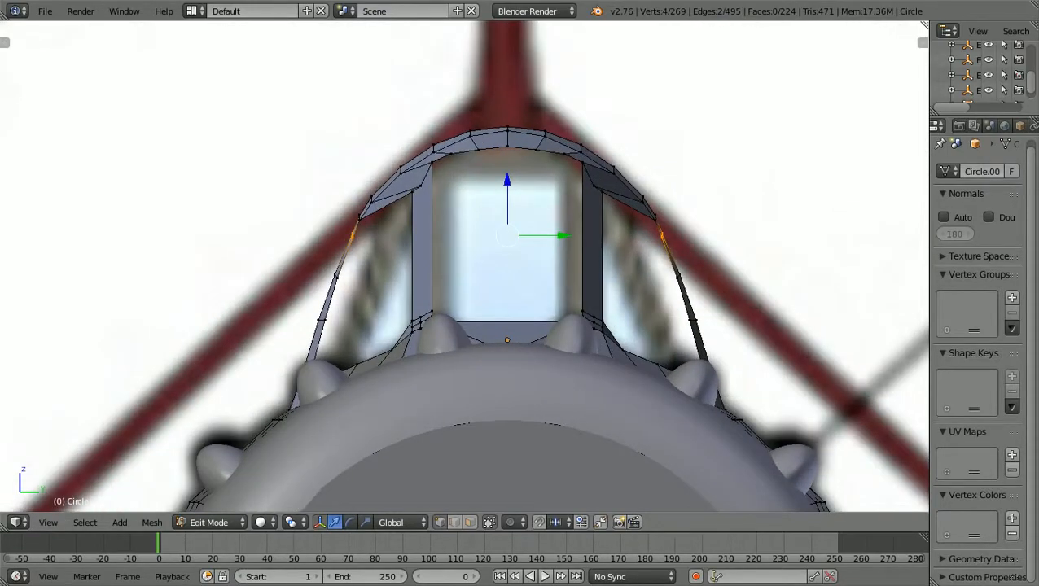
scroll(464, 266, "up", 2)
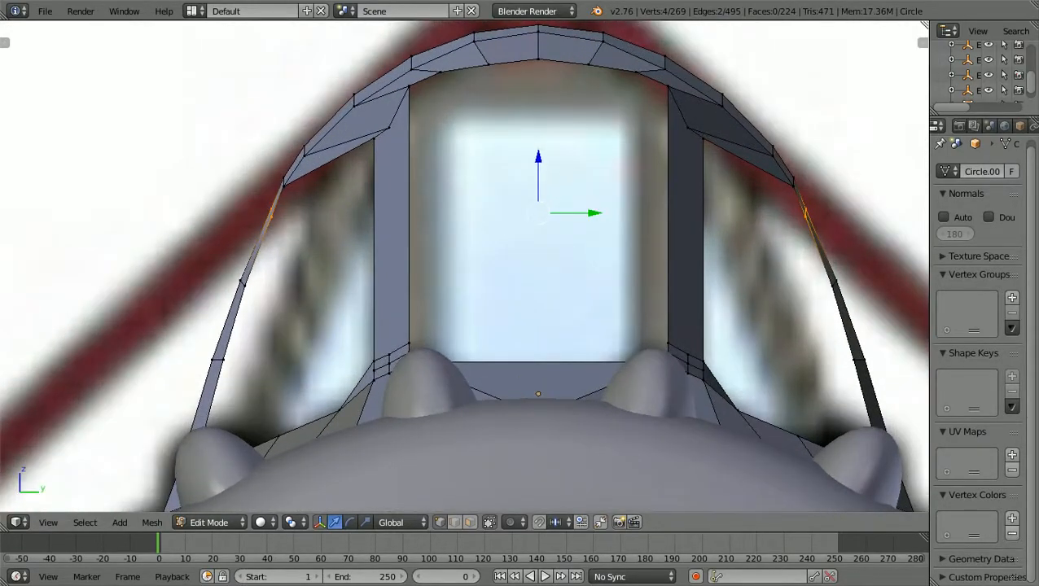
scroll(464, 267, "down", 1)
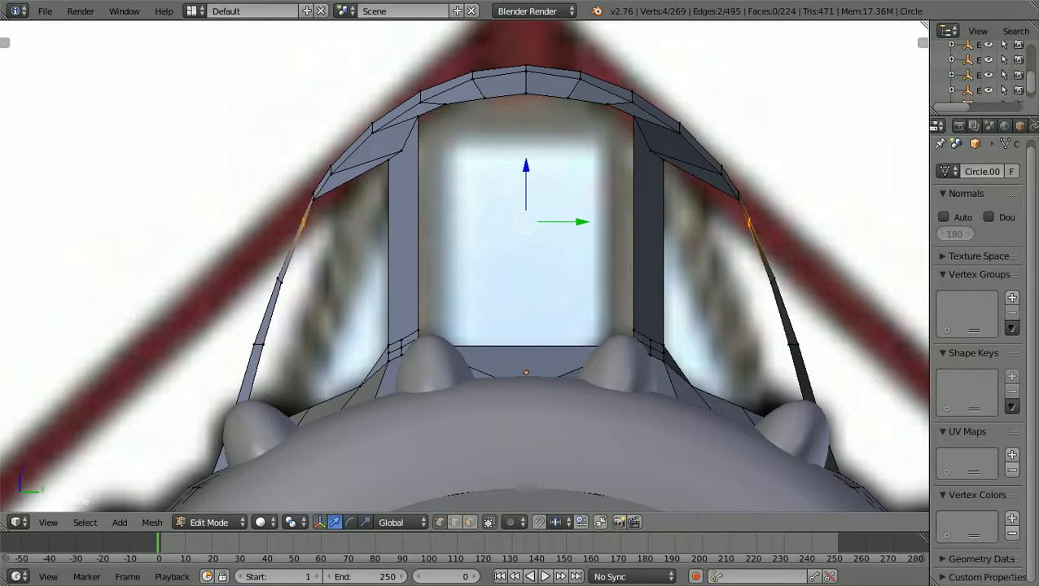
key("a")
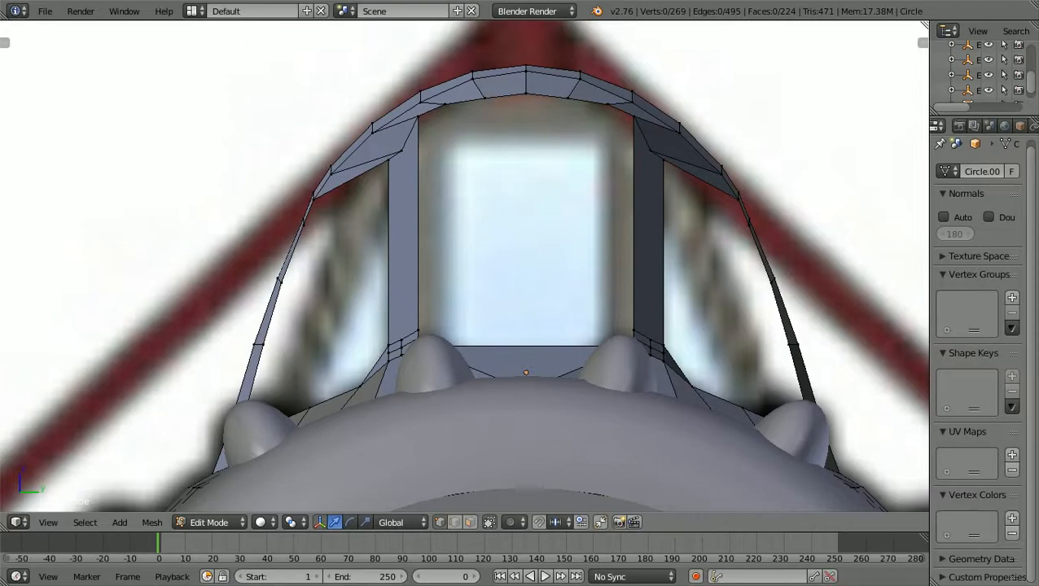
Scale the lowest pair of cross edges above the arch's feet inward along Y to about 0.990, then deselect them
right_click(258, 346)
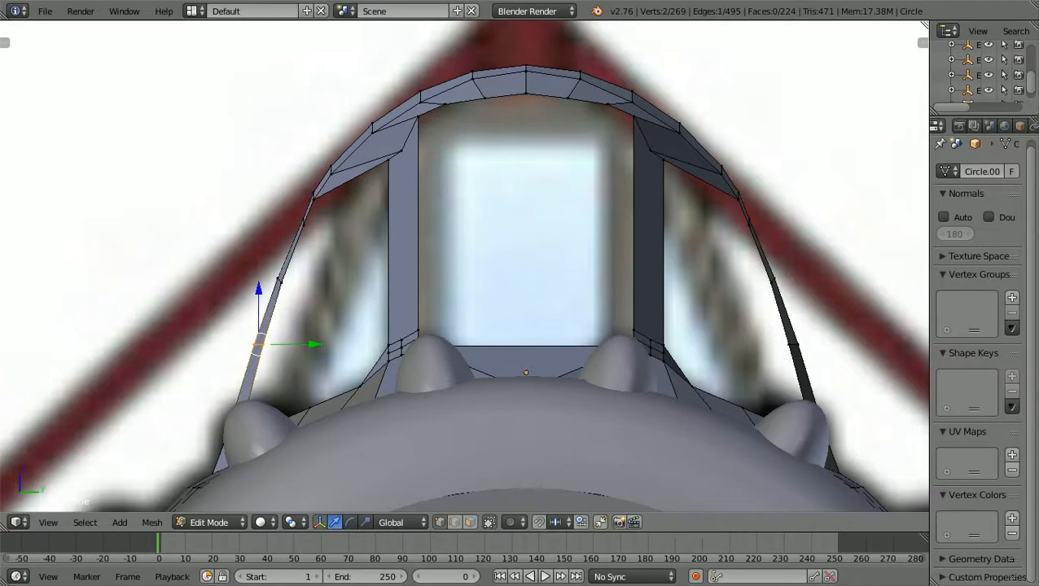
right_click(793, 346, "shift")
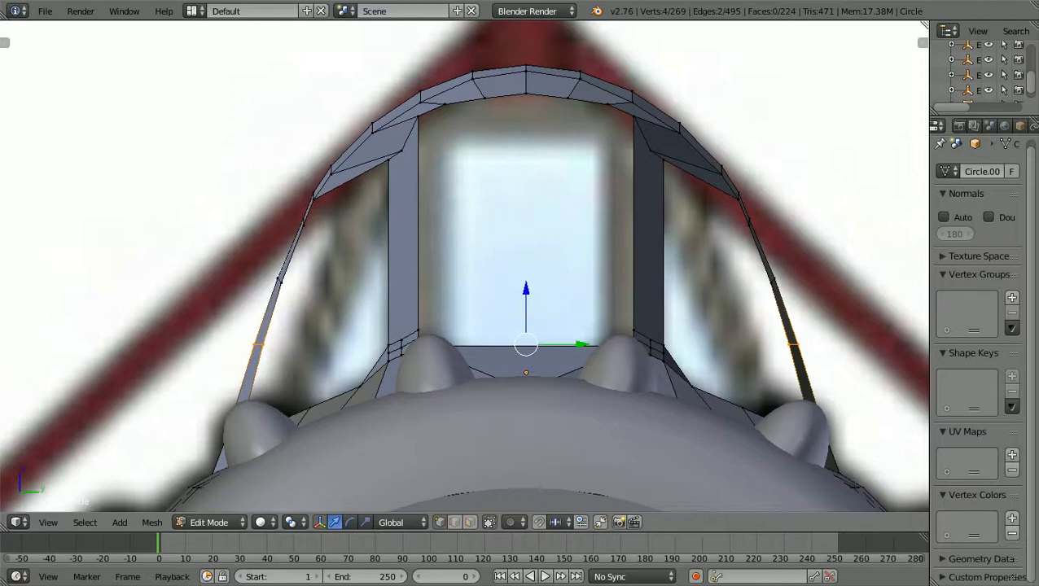
key("s")
key("y")
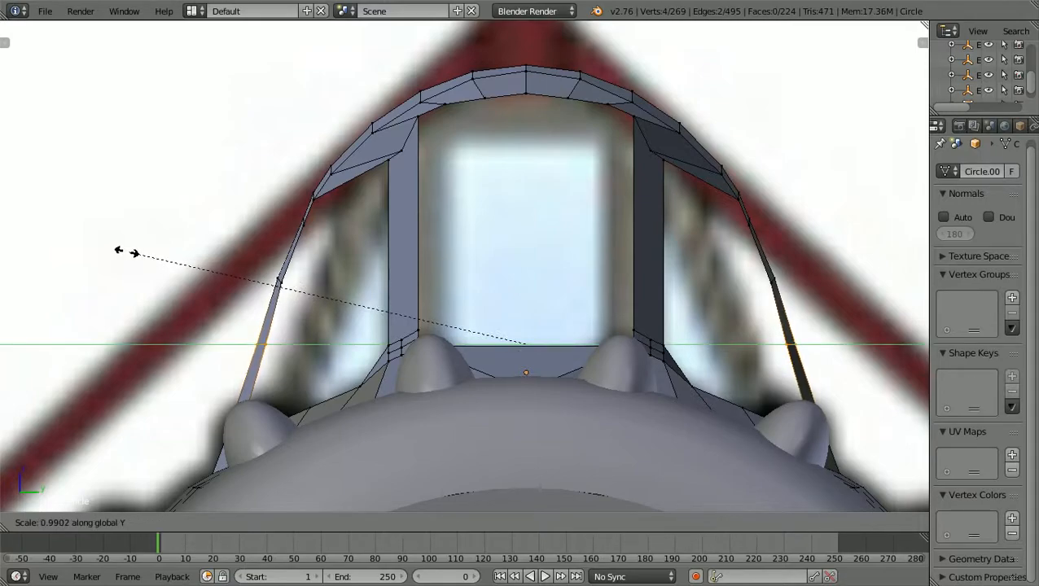
left_click(126, 252)
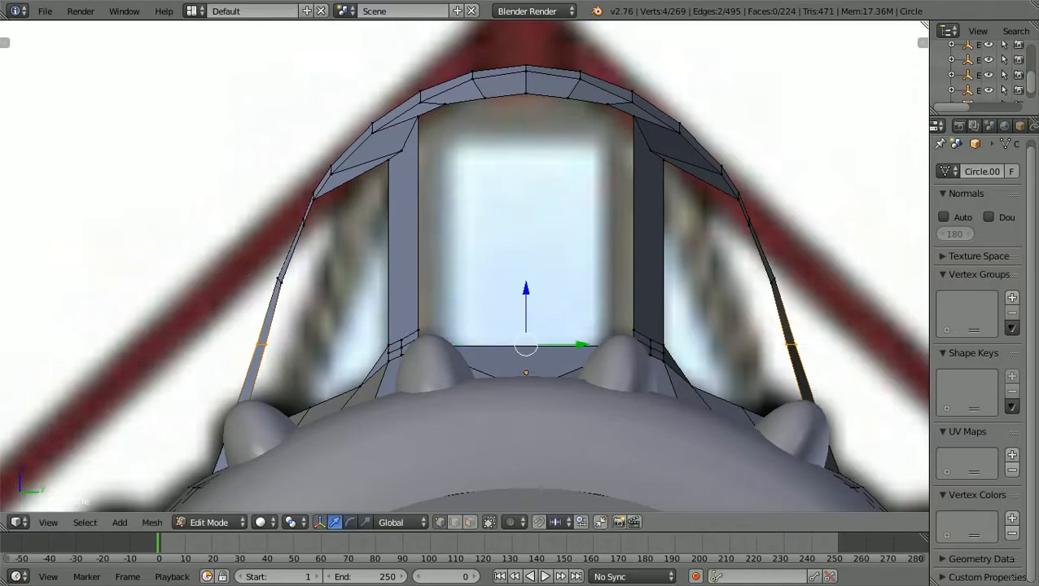
key("a")
Scale the middle pair of cross edges on the arch's side legs inward along Y to about 0.985, then deselect them
key("b")
left_click_drag(248, 269, 288, 300)
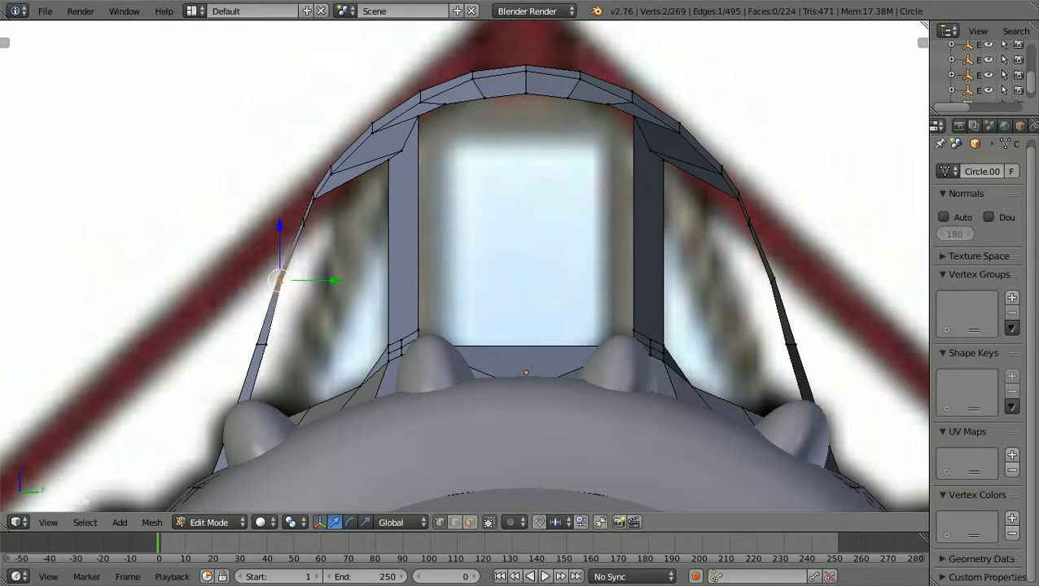
key("b")
left_click_drag(751, 259, 817, 292)
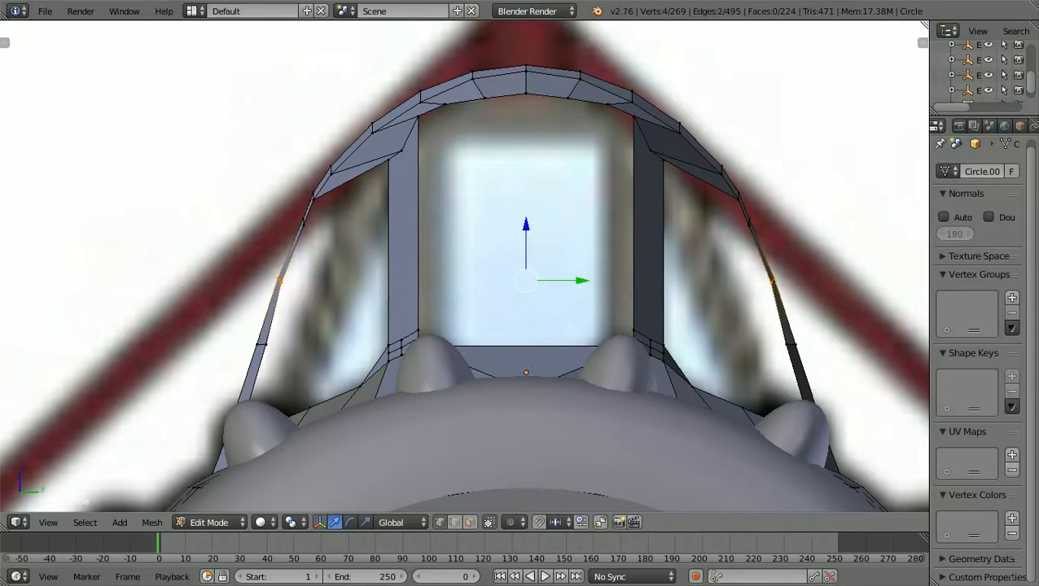
key("s")
key("y")
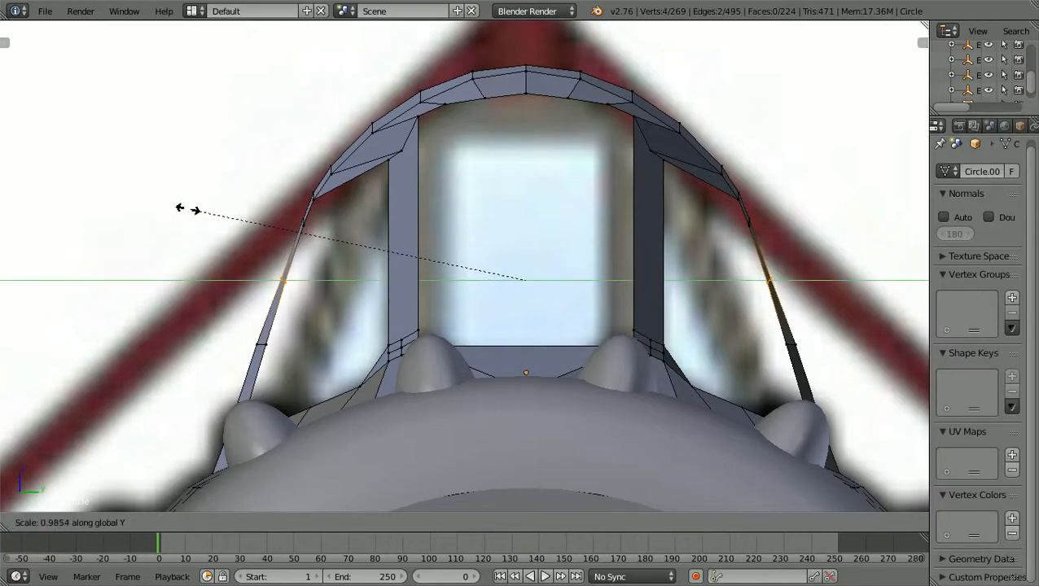
left_click(188, 210)
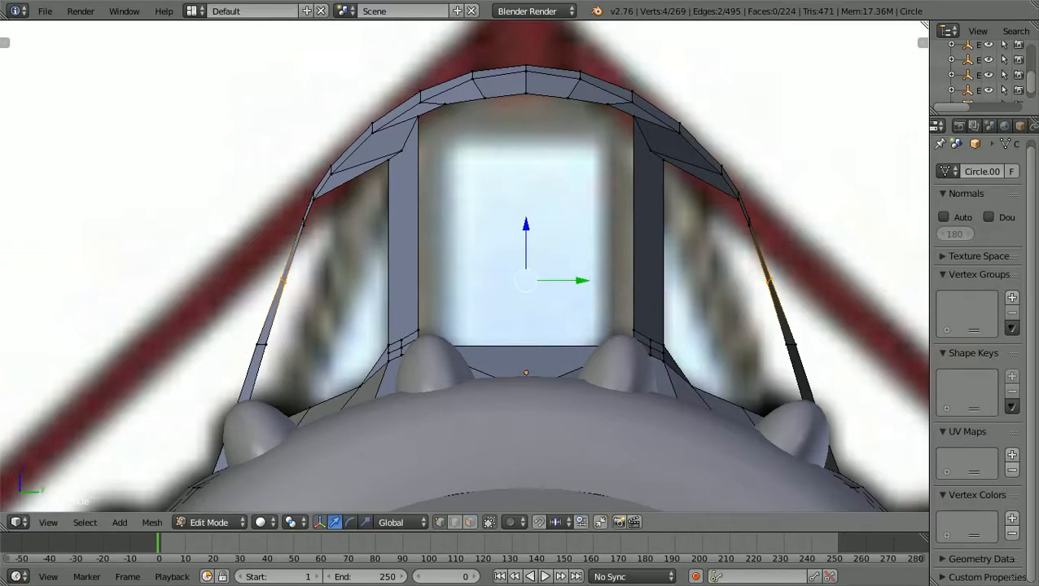
scroll(464, 266, "up", 2)
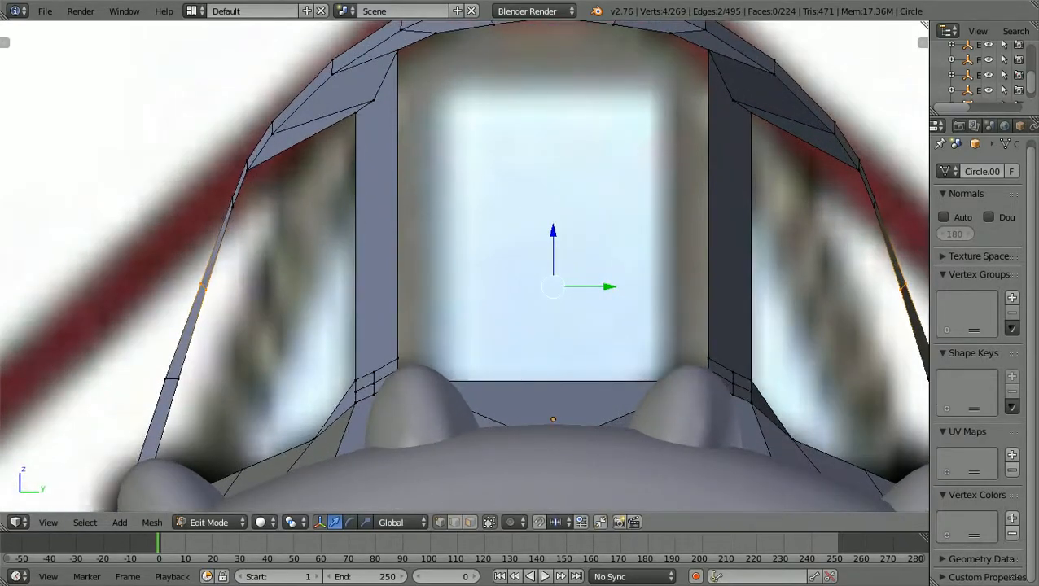
key("a")
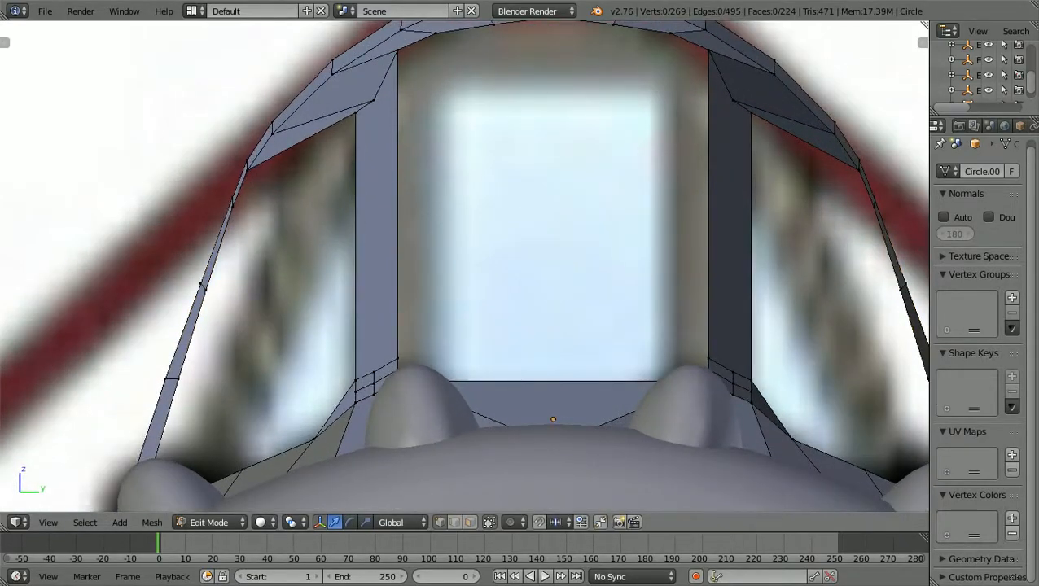
Scale only the lower vertex of each uppermost leg edge, just below the side windows' top corners, along Y to about 0.991, then deselect
scroll(465, 266, "up", 3, "ctrl")
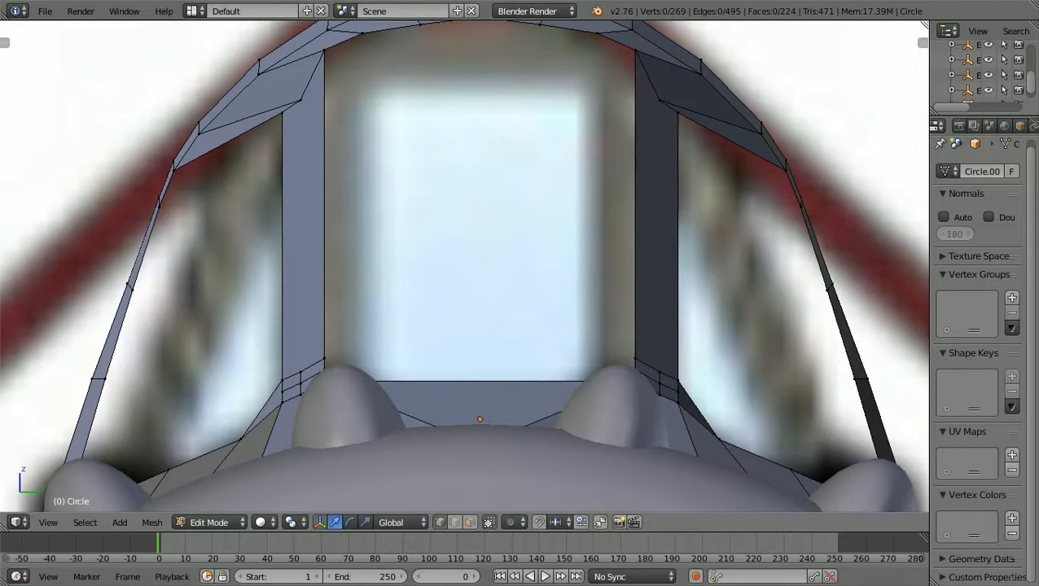
key("b")
left_click_drag(153, 233, 161, 205)
key("b")
mouse_move(785, 218)
left_mouse_down()
mouse_move(801, 205)
mouse_move(802, 215)
left_mouse_up()
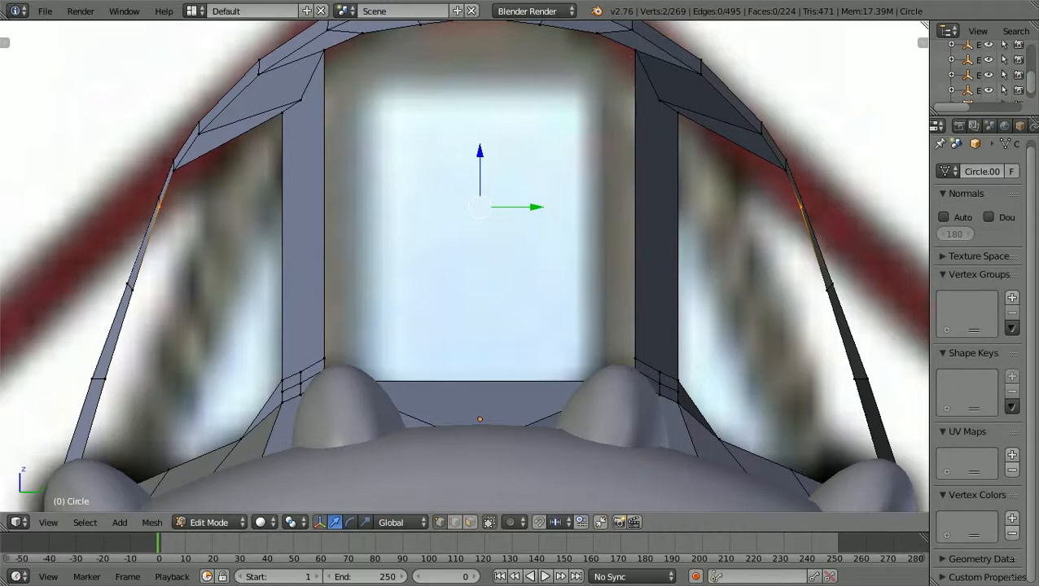
key("s")
key("y")
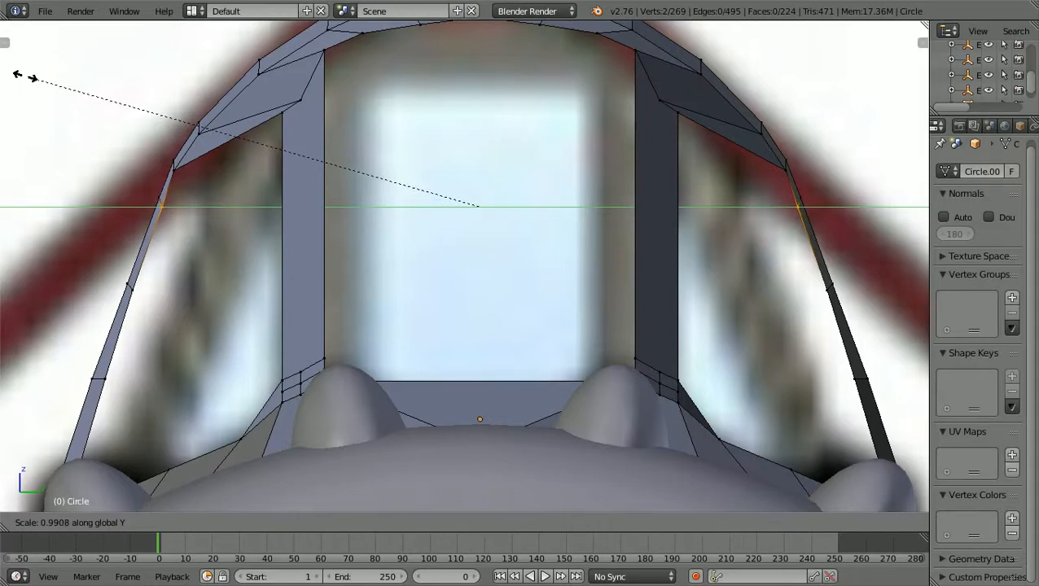
left_click(24, 77)
scroll(464, 268, "down", 4)
key("a")
Examine the canopy frame at an angle, against the side reference image, and together with the whole fuselage and engine cowling
middle_click_drag(456, 244, 611, 306)
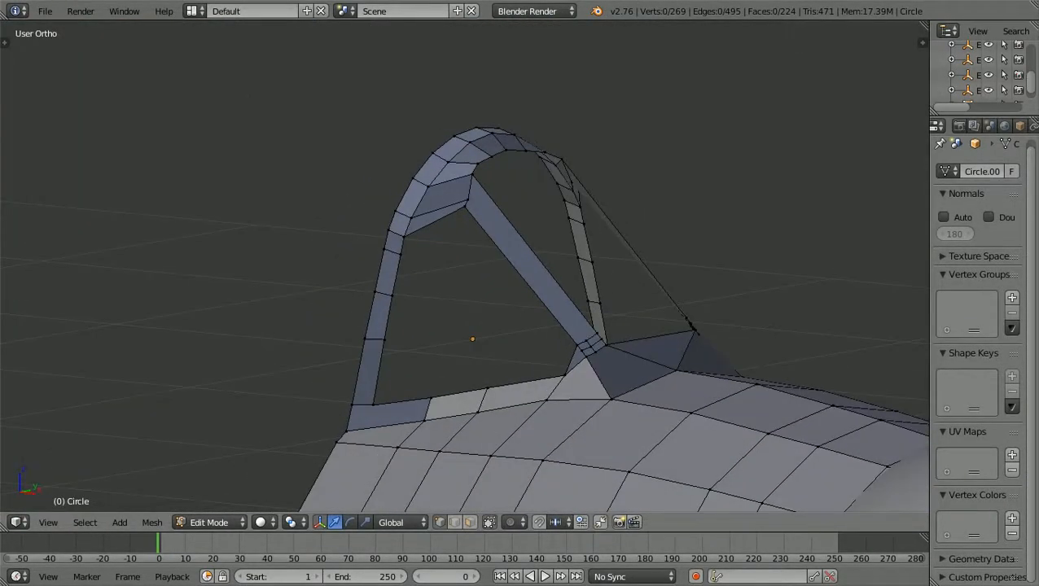
key("KP_3")
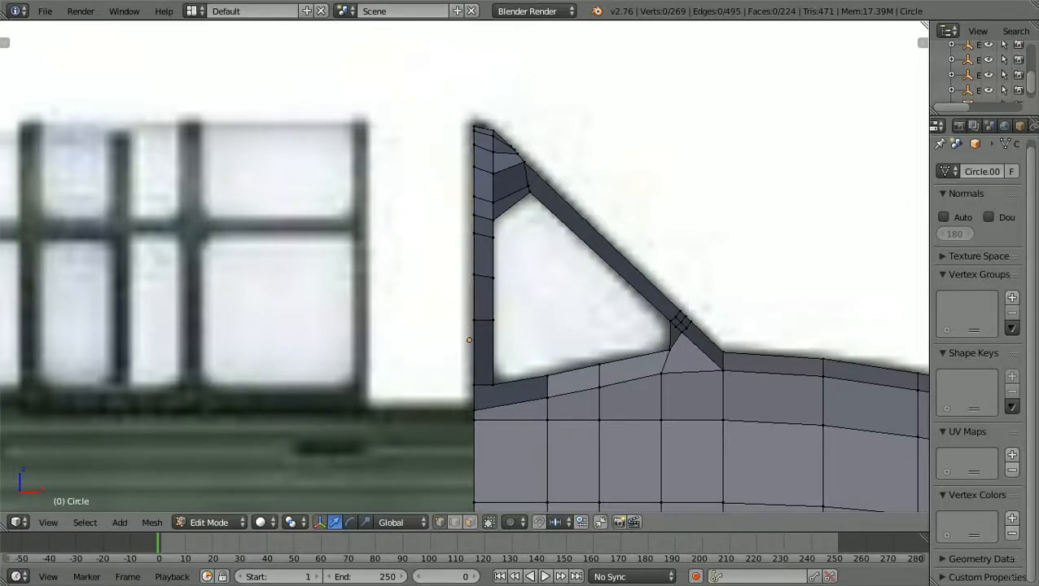
scroll(464, 269, "up", 2)
scroll(464, 267, "down", 2)
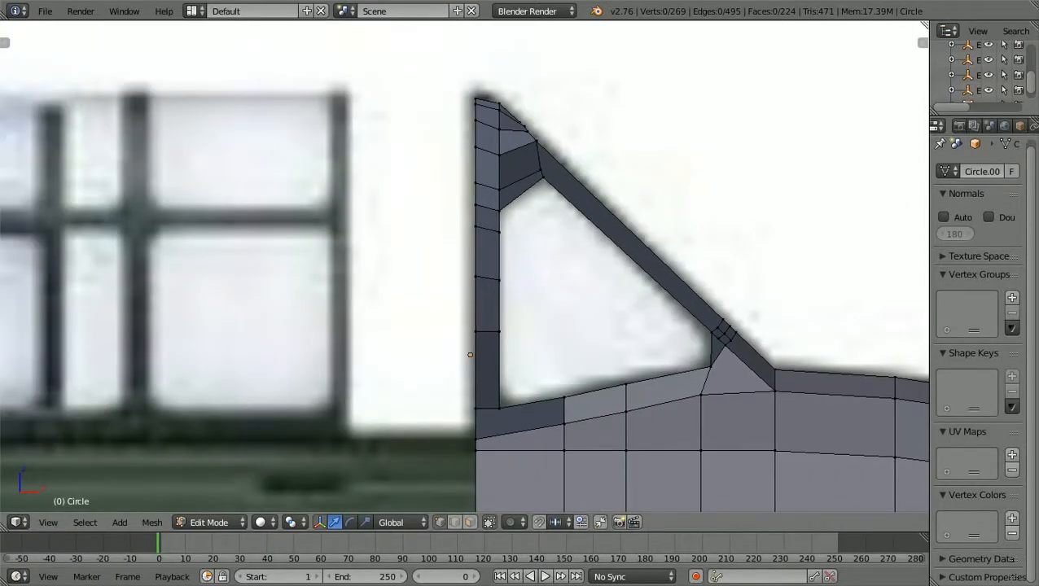
scroll(464, 267, "up", 2)
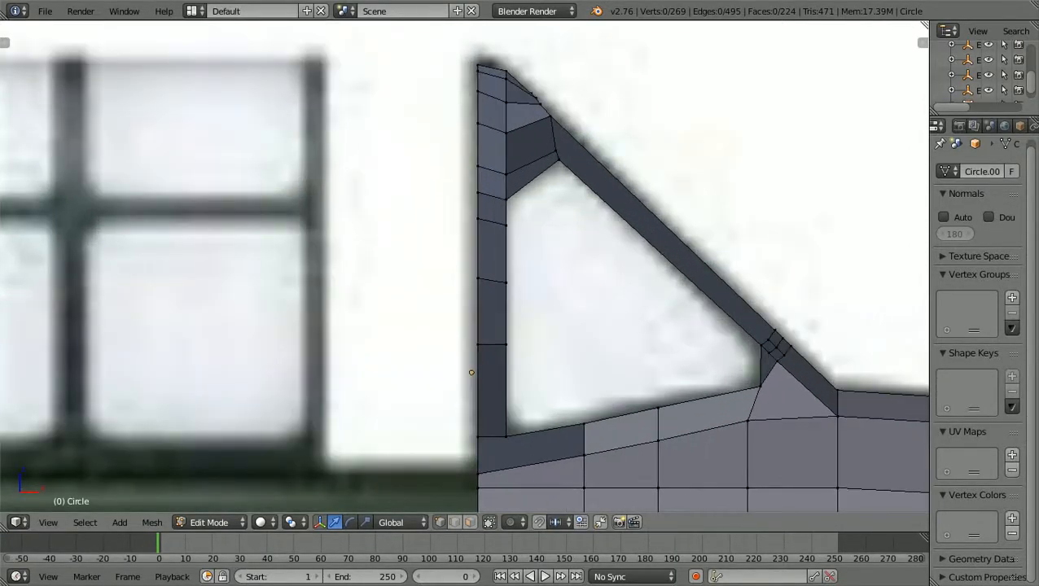
scroll(465, 267, "down", 2)
middle_click_drag(464, 268, 273, 295)
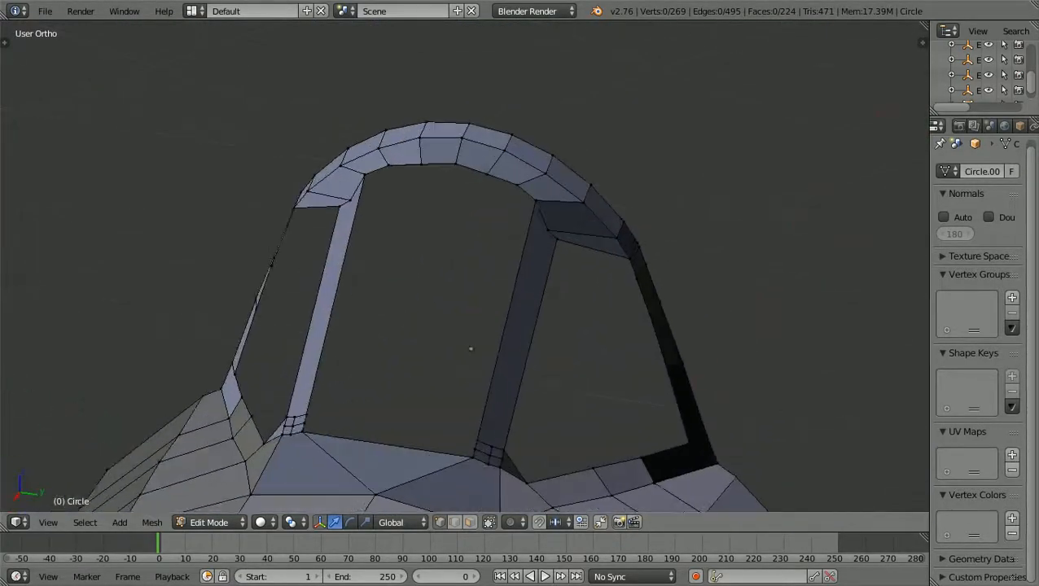
scroll(464, 277, "down", 5)
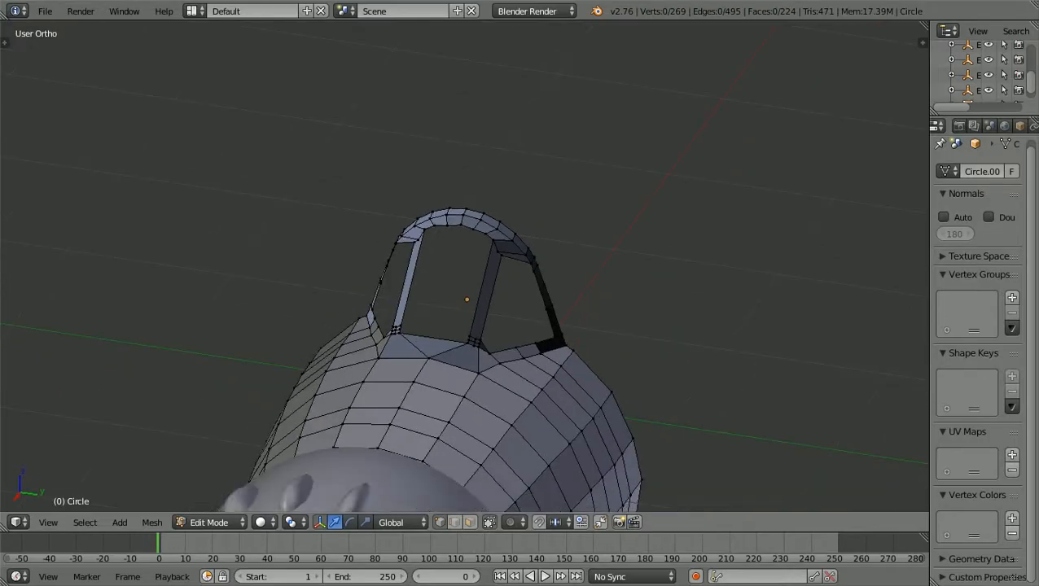
scroll(464, 293, "down", 2)
scroll(465, 268, "down", 2)
scroll(464, 267, "up", 2)
scroll(464, 267, "down", 2)
middle_click_drag(464, 268, 603, 193)
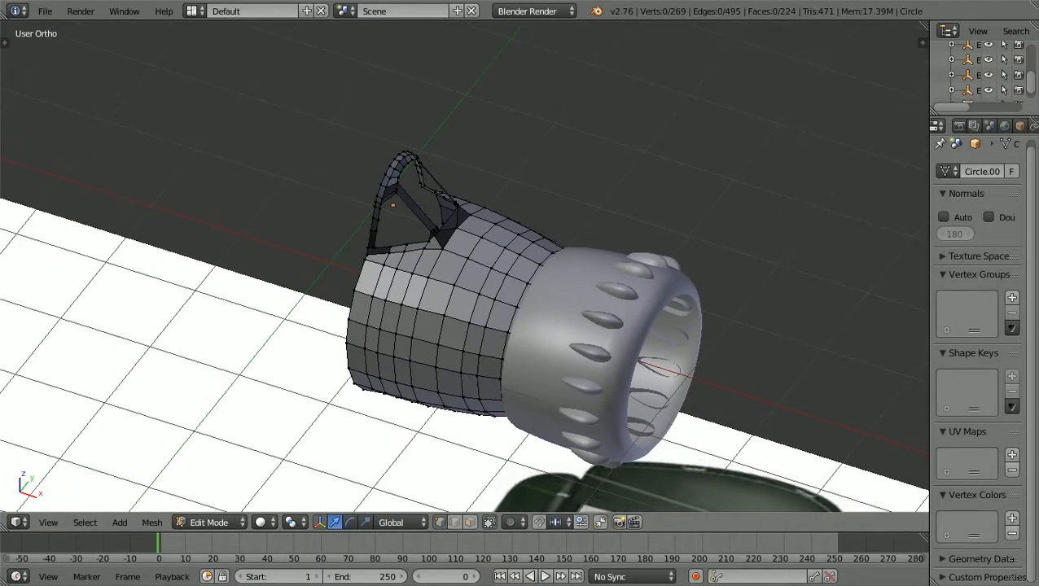
scroll(465, 319, "up", 1)
scroll(465, 266, "down", 2, "shift")
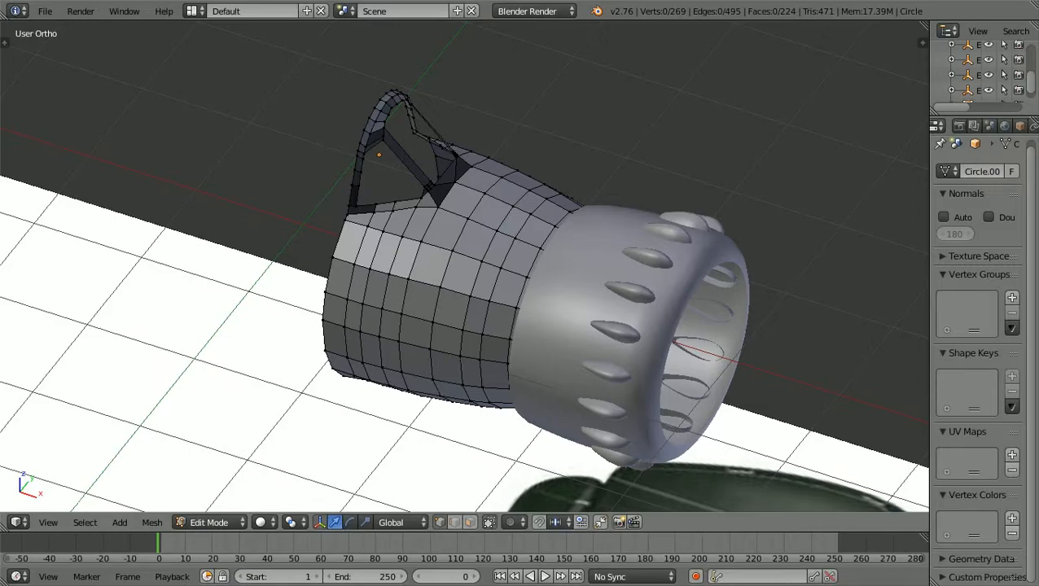
Switch the fuselage and canopy frame mesh from Edit Mode to Object Mode and apply smooth shading to it
scroll(465, 267, "down", 1)
middle_click_drag(465, 267, 348, 277)
scroll(465, 267, "down", 1)
scroll(465, 266, "up", 3)
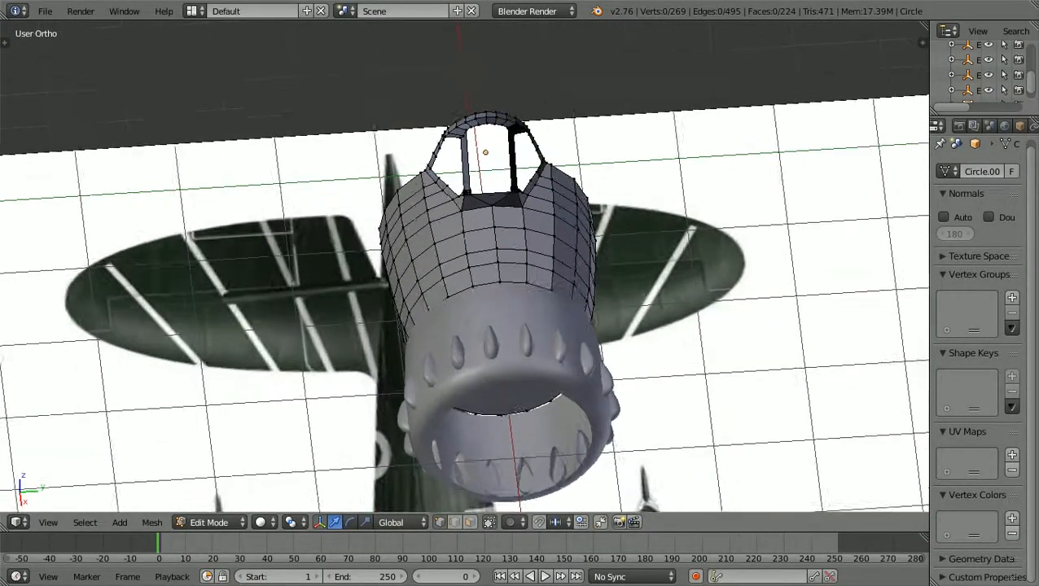
middle_click_drag(348, 277, 420, 232)
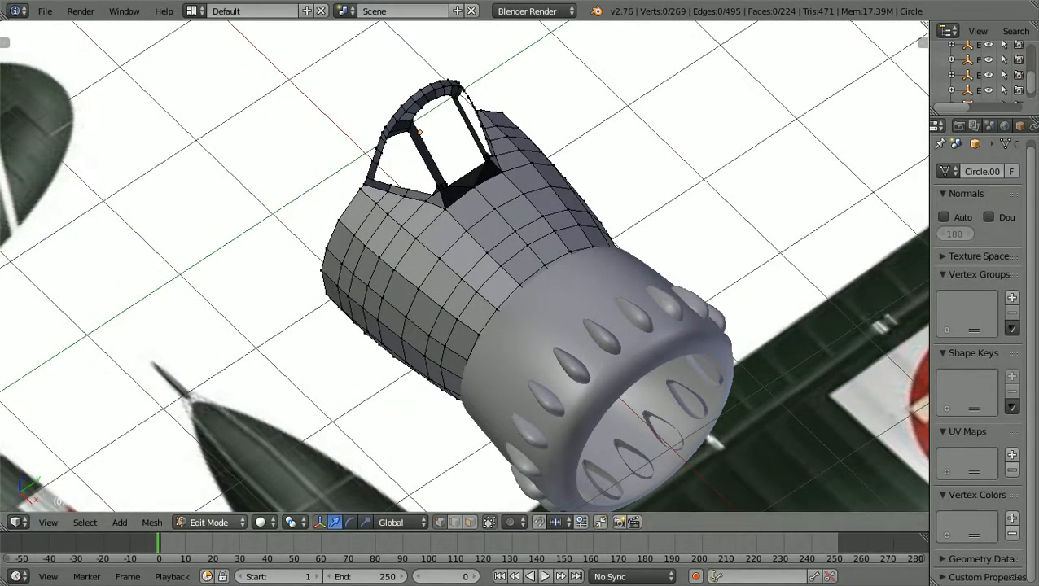
left_click(209, 522)
left_click(218, 504)
scroll(465, 267, "up", 1)
middle_click_drag(358, 293, 391, 273)
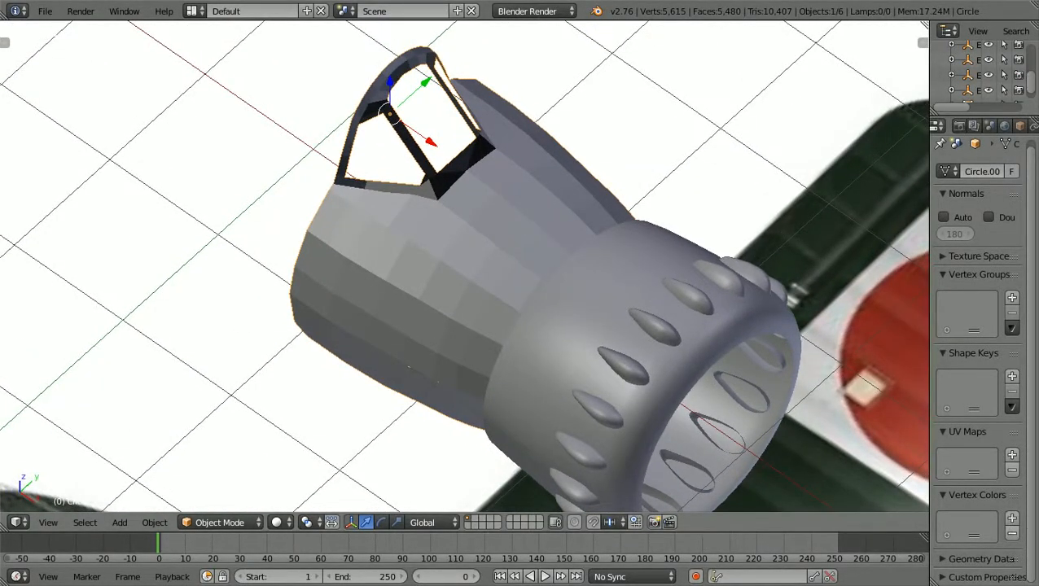
key("t")
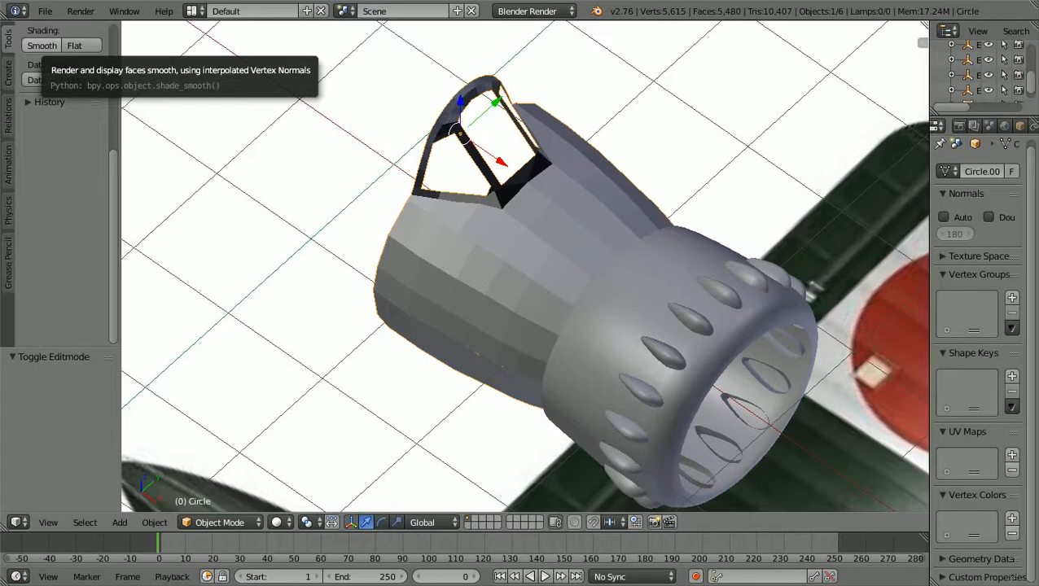
left_click(42, 45)
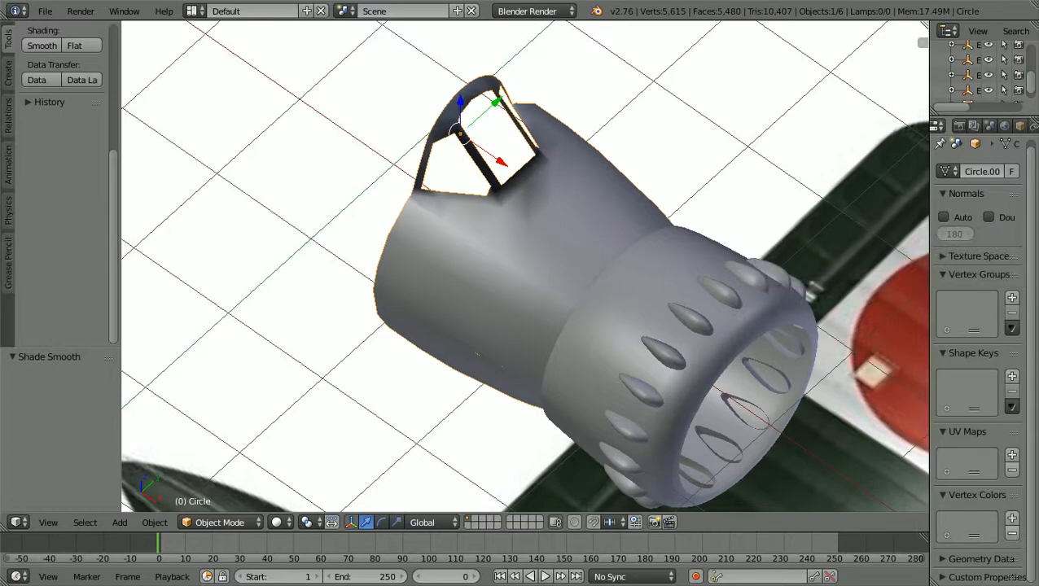
Enable Auto Smooth and Double Sided in the fuselage mesh's normals settings, deselect the object, and hide the tool shelf
left_click_drag(930, 244, 838, 244)
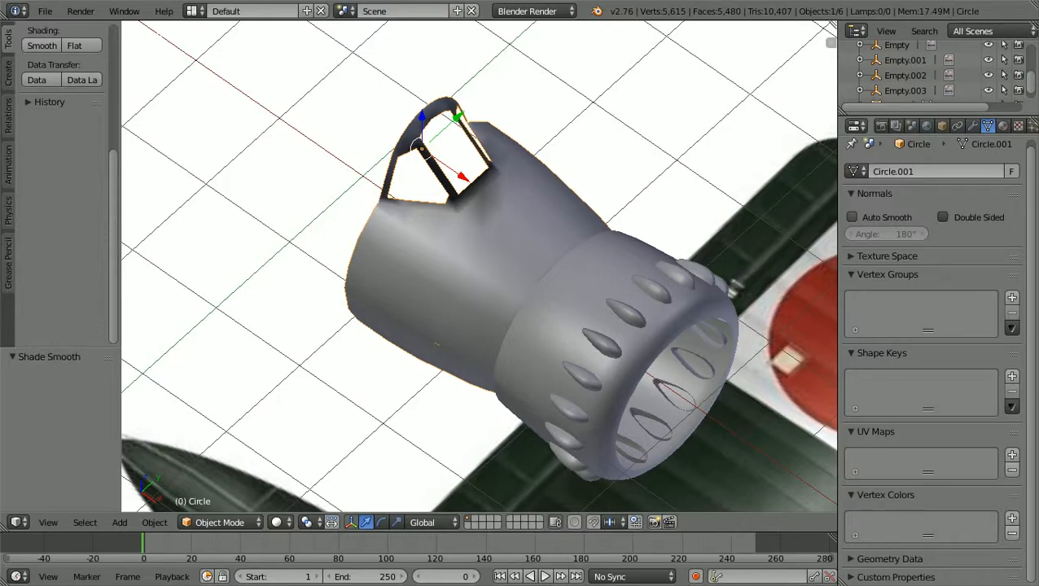
scroll(852, 219, "up", 1)
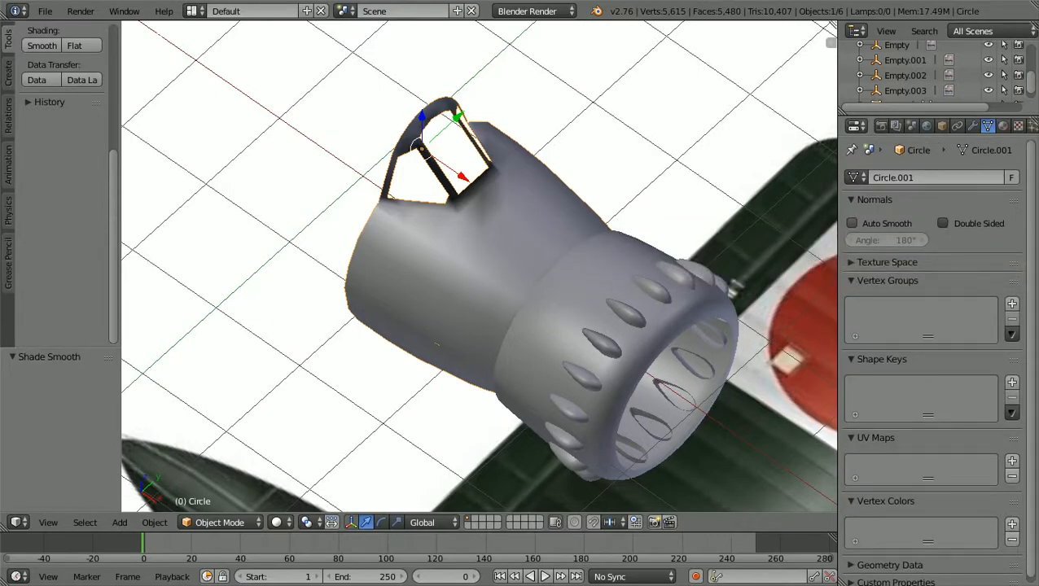
left_click(852, 223)
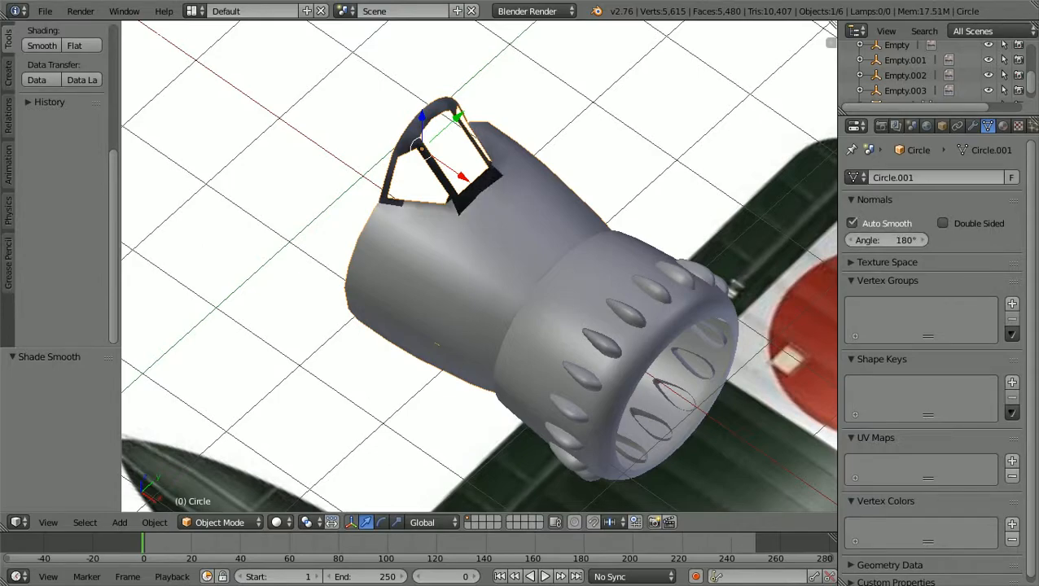
left_click(943, 223)
scroll(488, 277, "down", 1)
middle_click_drag(488, 277, 381, 275)
key("a")
scroll(479, 277, "up", 2)
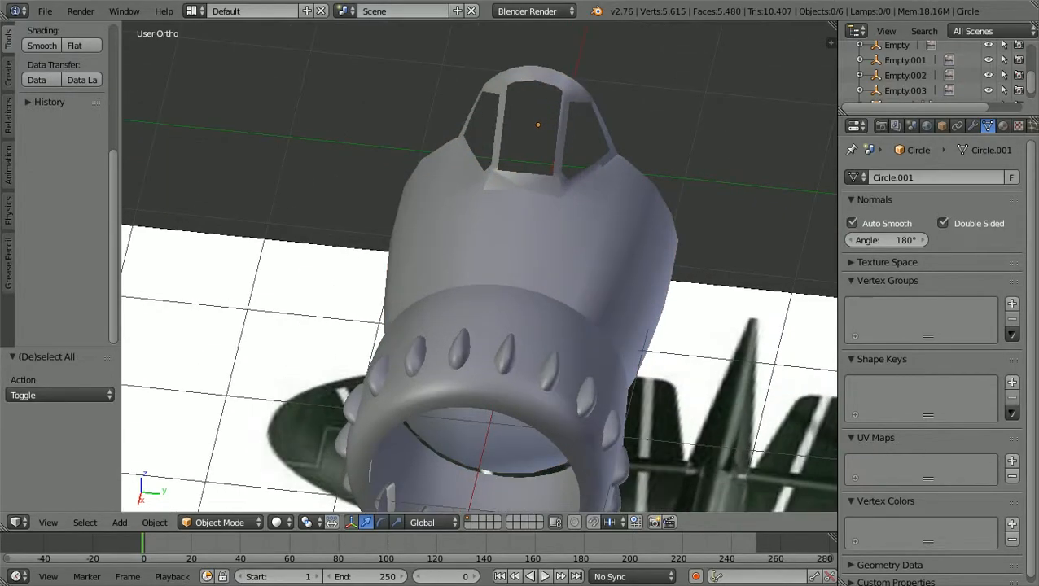
key("t")
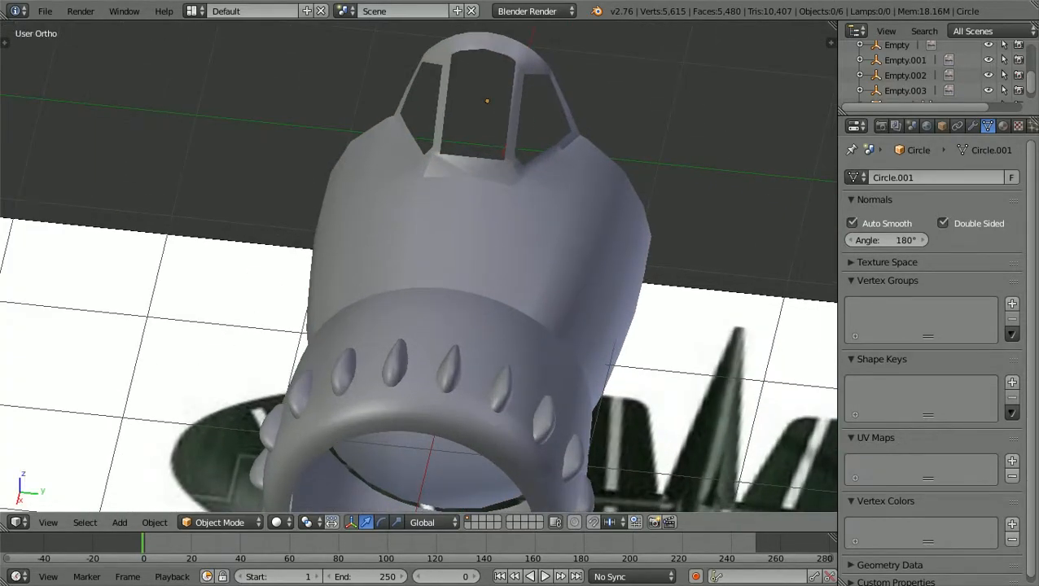
Examine the smooth-shaded canopy frame, fuselage and engine cowling from the side, the front and above
scroll(418, 267, "down", 2)
middle_click_drag(391, 236, 483, 275)
scroll(265, 175, "up", 2)
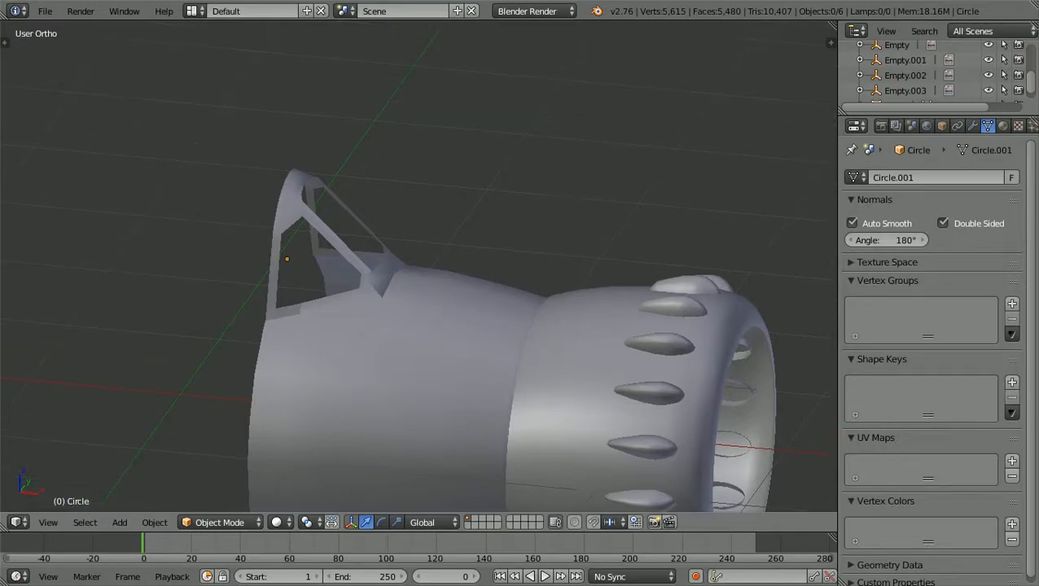
scroll(418, 267, "up", 2)
scroll(419, 267, "down", 6, "ctrl")
scroll(419, 267, "down", 4, "shift")
middle_click_drag(456, 268, 122, 366)
middle_click_drag(245, 342, 488, 305)
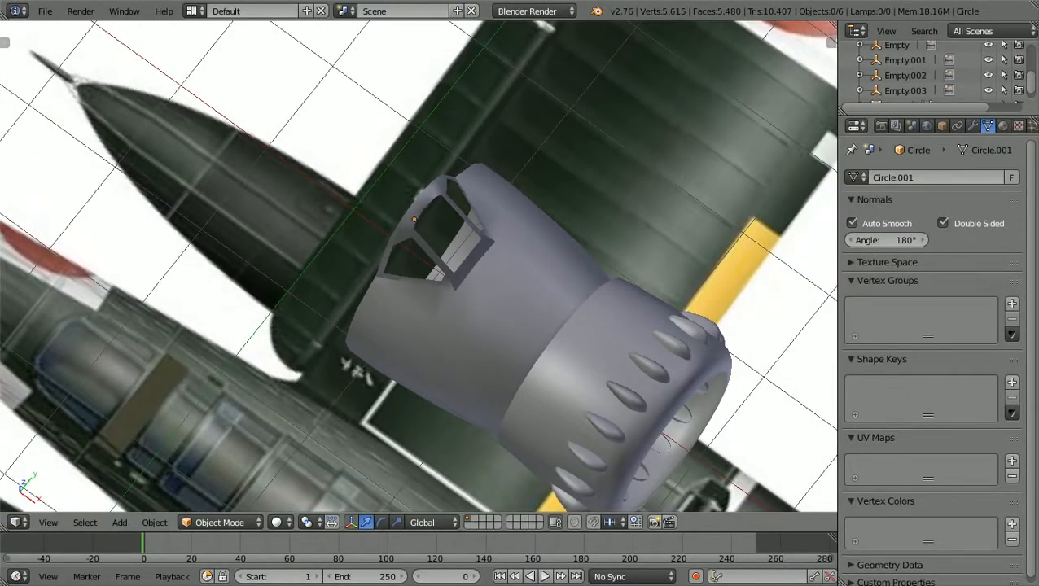
scroll(419, 266, "up", 1)
scroll(418, 266, "down", 1)
Narrow the properties editor again and examine the shading around the canopy's side window and windshield base up close
left_click_drag(838, 309, 932, 309)
scroll(603, 293, "down", 1)
middle_click_drag(603, 293, 637, 220)
scroll(467, 269, "up", 2)
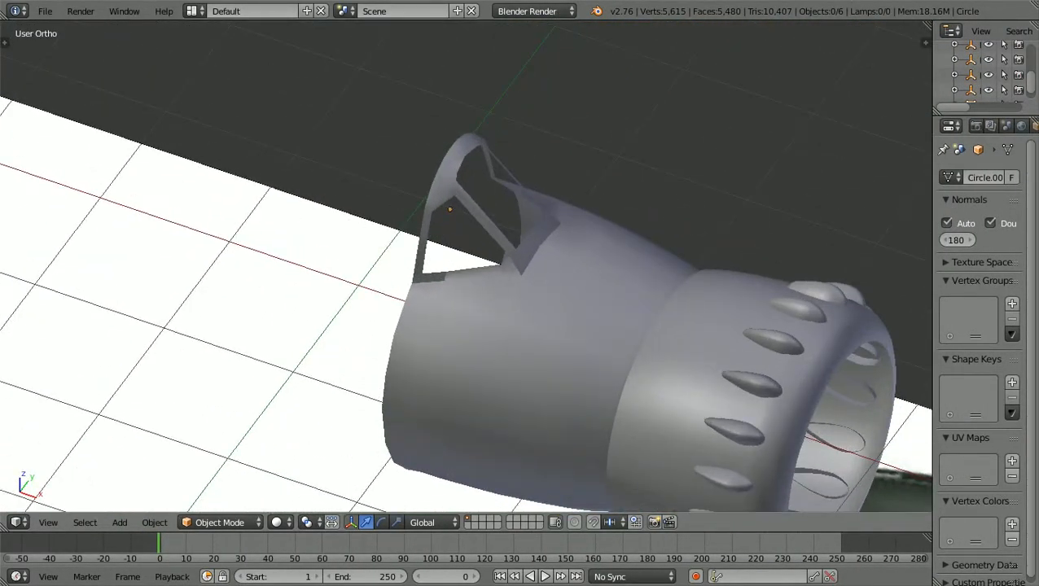
scroll(467, 266, "down", 1)
middle_click_drag(562, 269, 367, 306)
scroll(467, 266, "up", 1)
scroll(467, 267, "up", 5)
middle_click_drag(457, 269, 598, 300)
scroll(467, 266, "up", 2)
scroll(467, 266, "down", 2)
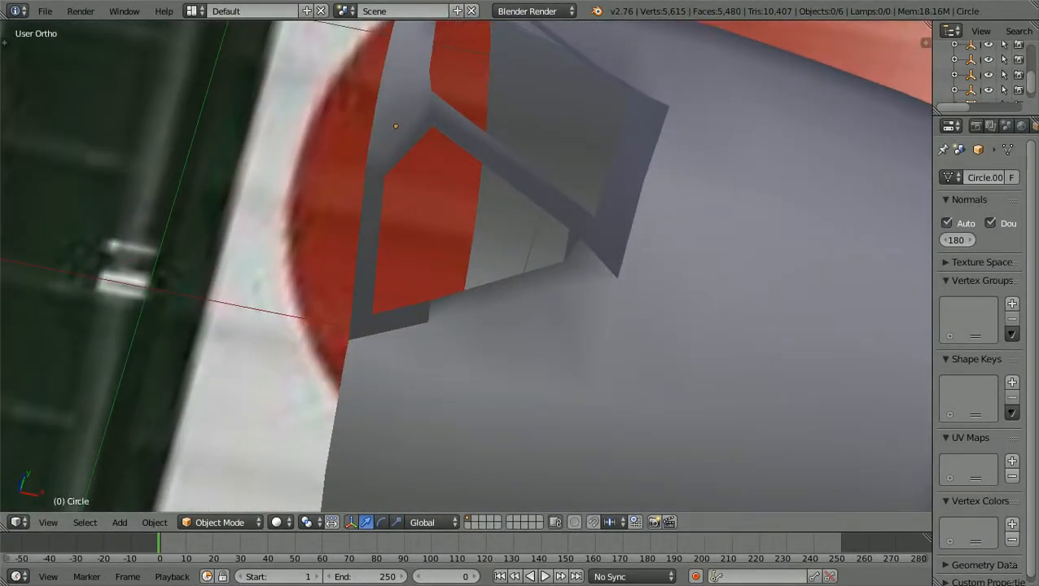
Compare the model with the side reference image, then use textured shading to study the references' canopy, fuselage, wing struts and float
key("KP_1")
scroll(465, 266, "down", 4)
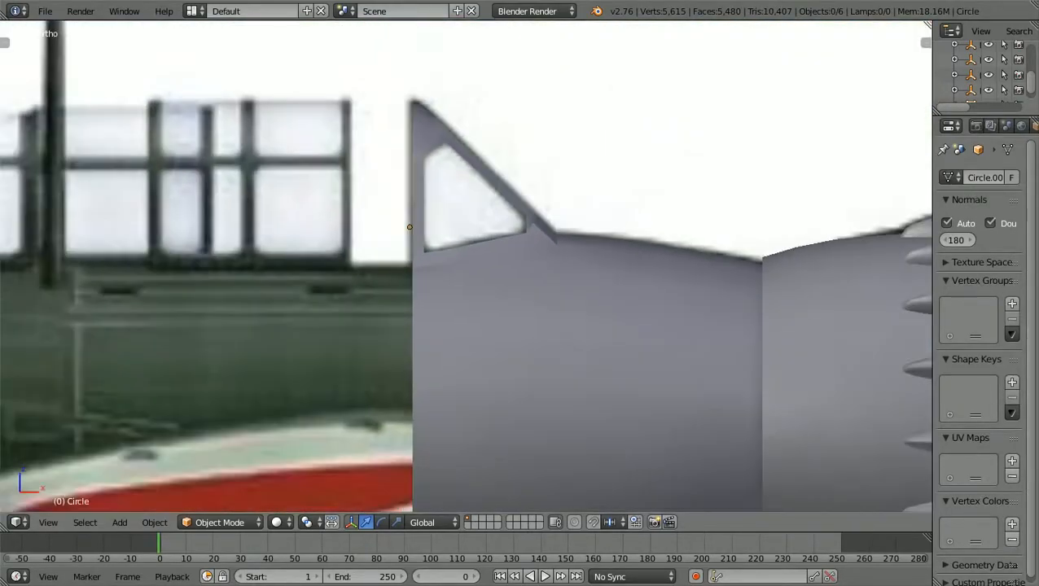
scroll(466, 265, "down", 1)
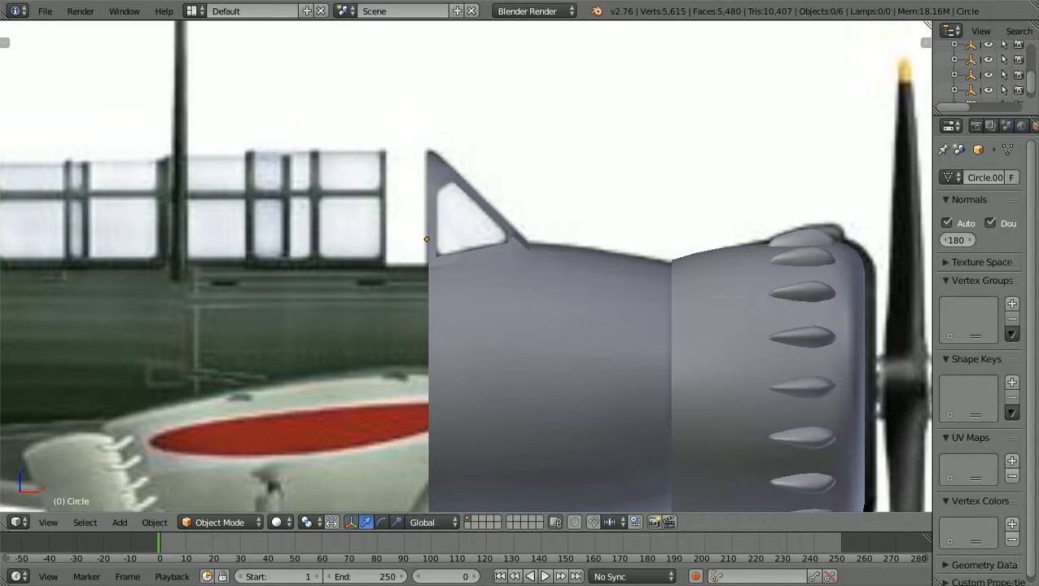
key("alt+z")
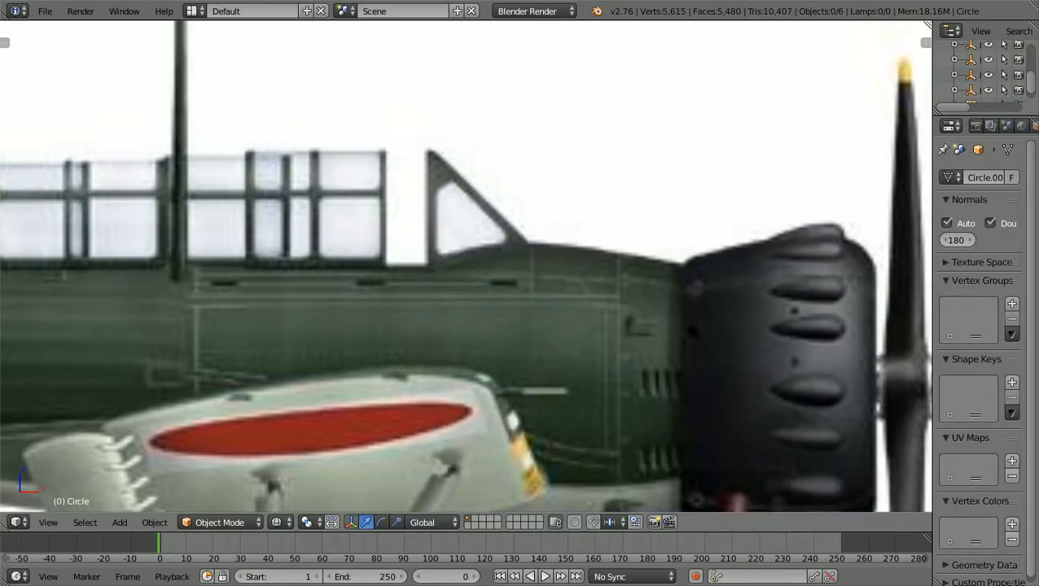
key("KP_7")
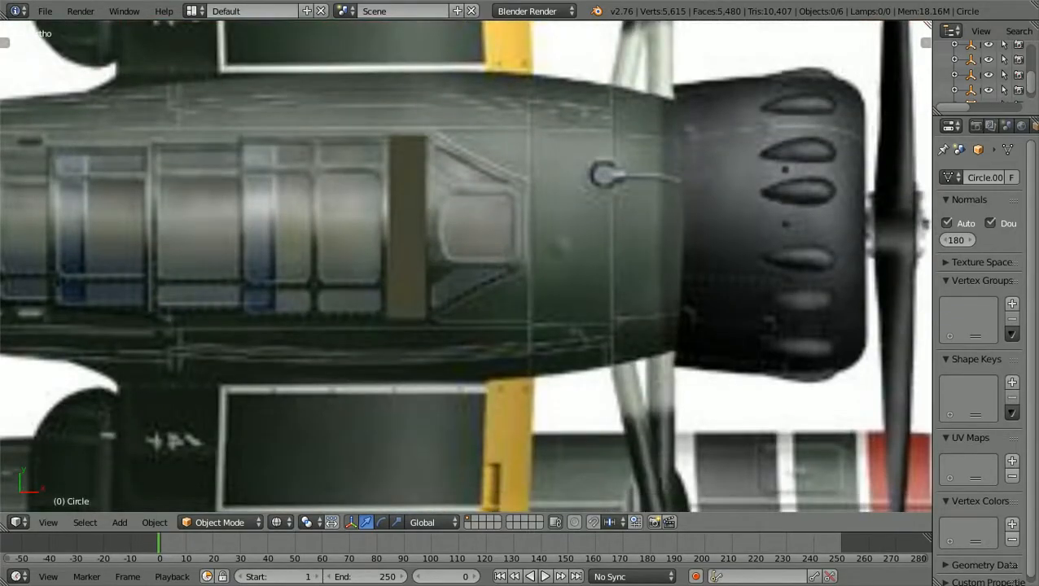
scroll(466, 266, "down", 2)
key("KP_1")
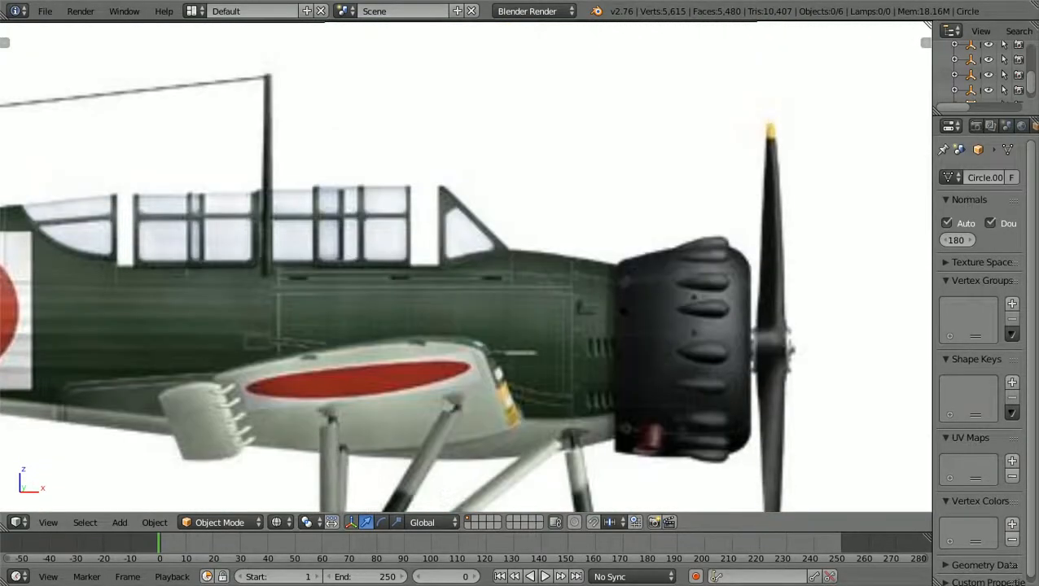
scroll(466, 265, "up", 2)
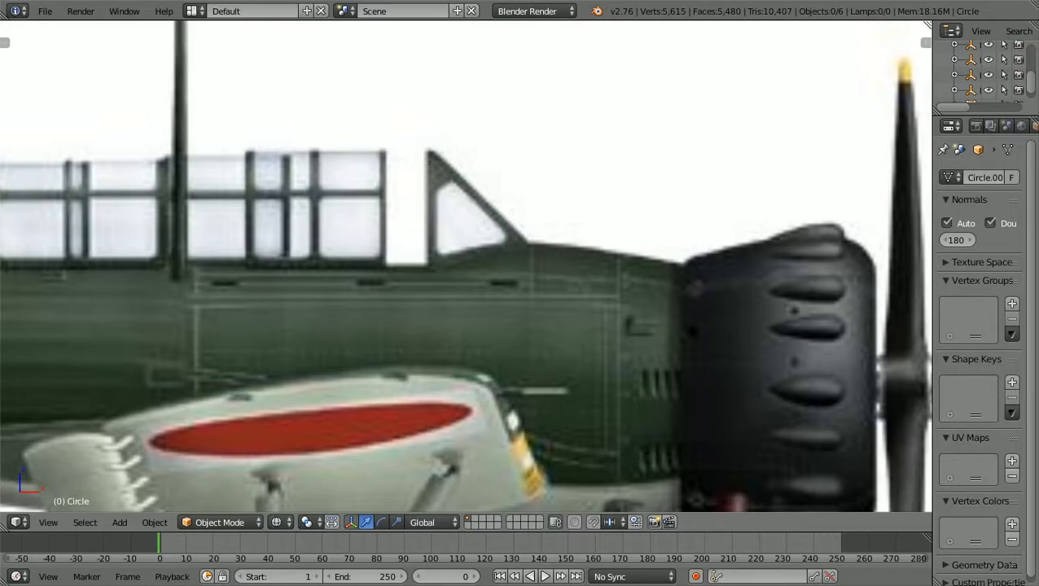
scroll(466, 265, "down", 2)
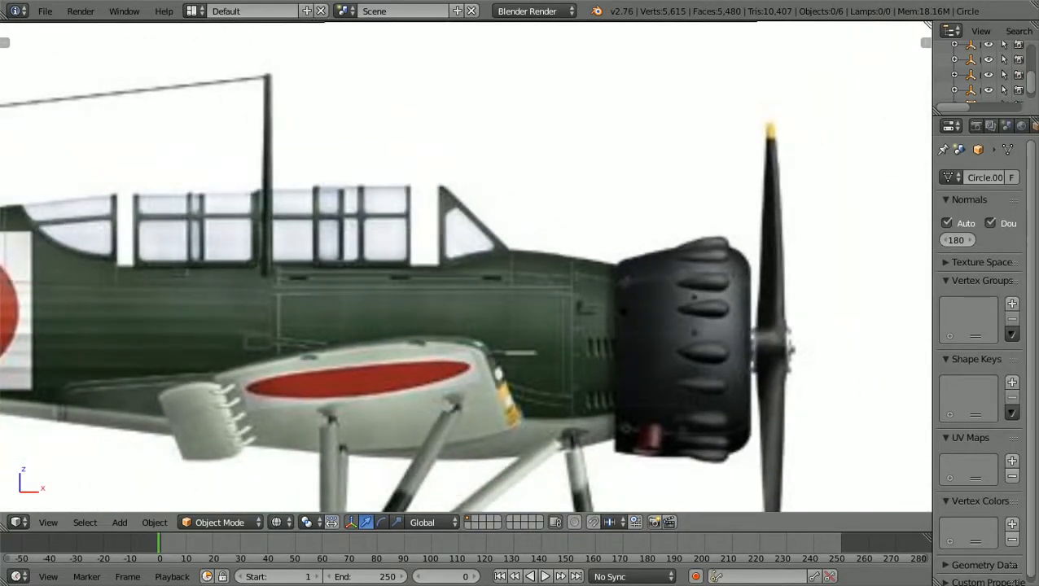
scroll(466, 265, "up", 2)
scroll(465, 266, "down", 1)
scroll(466, 266, "up", 1)
scroll(466, 266, "down", 1)
scroll(466, 265, "up", 2)
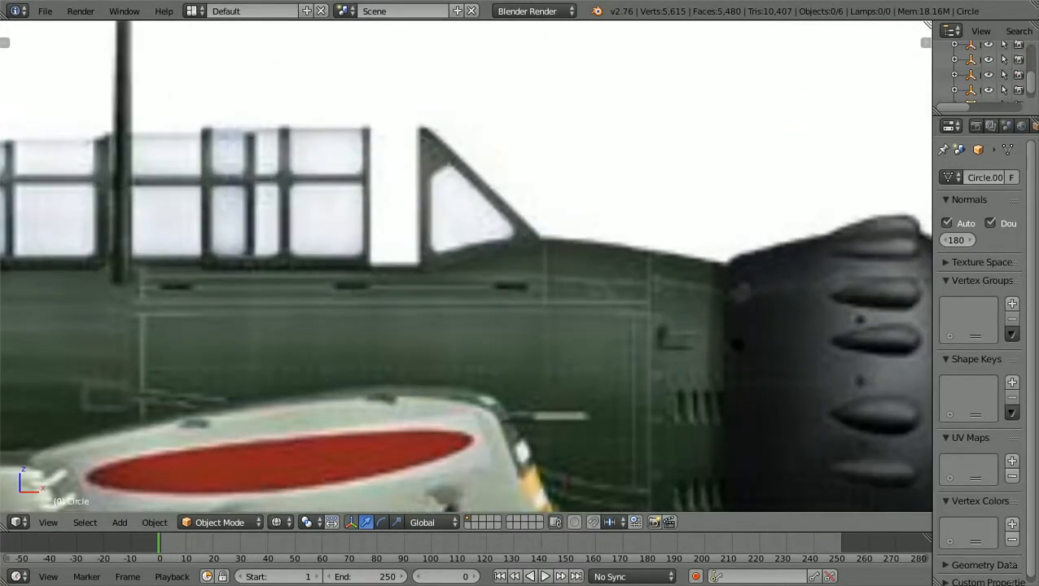
scroll(466, 266, "up", 2)
scroll(466, 266, "down", 1)
scroll(466, 266, "up", 1)
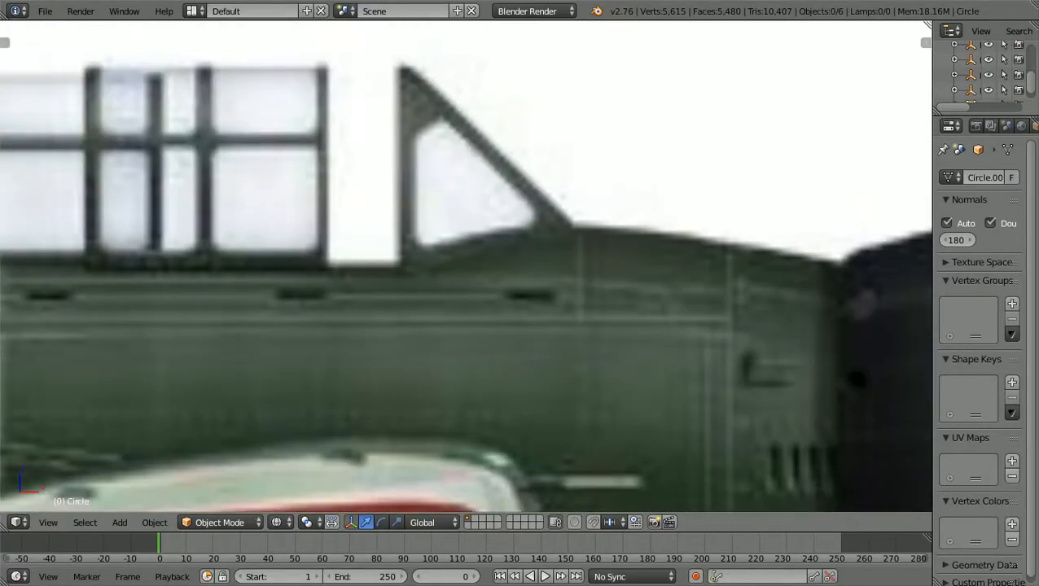
scroll(466, 266, "down", 1)
middle_click_drag(466, 488, 547, 37, "shift")
scroll(466, 266, "down", 3)
scroll(466, 265, "down", 6)
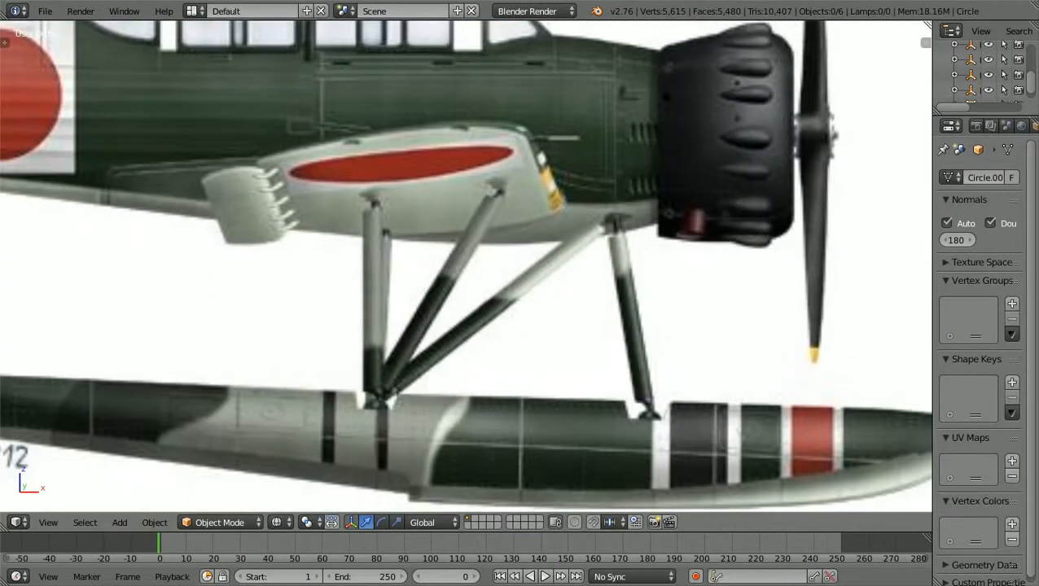
Return to solid shading and examine the model together with the surrounding reference images from a distance
middle_click_drag(466, 265, 438, 291)
scroll(425, 271, "down", 1)
key("z")
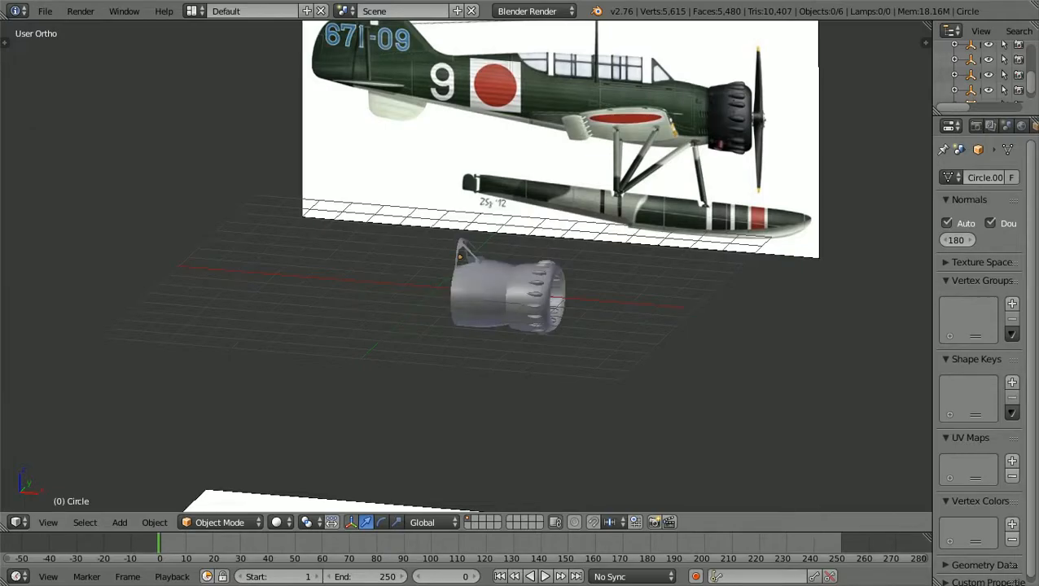
scroll(466, 265, "up", 7)
scroll(466, 265, "down", 9)
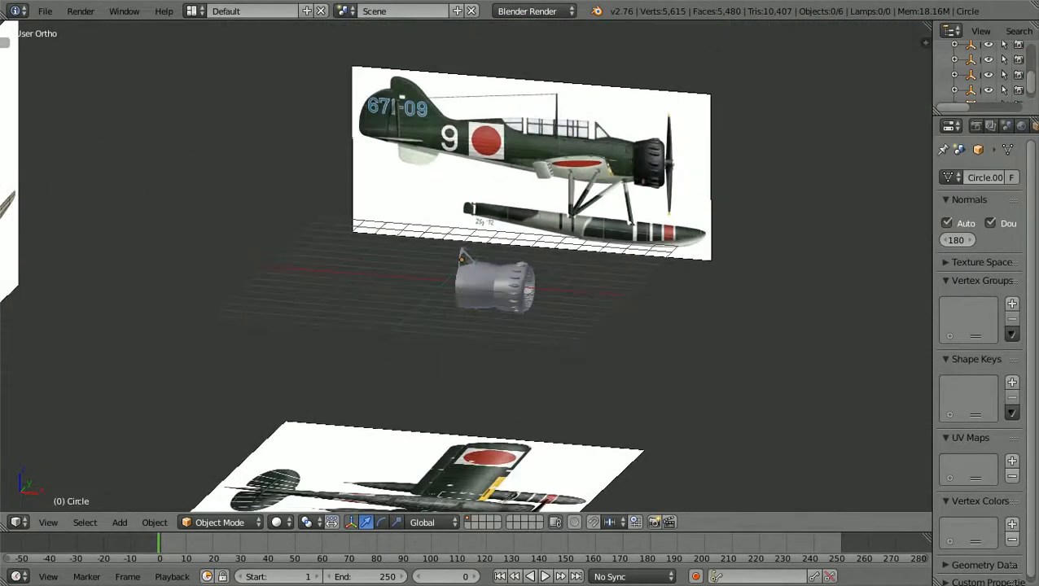
middle_click_drag(466, 265, 479, 296)
scroll(479, 296, "up", 2)
scroll(466, 265, "up", 1)
scroll(466, 266, "down", 2)
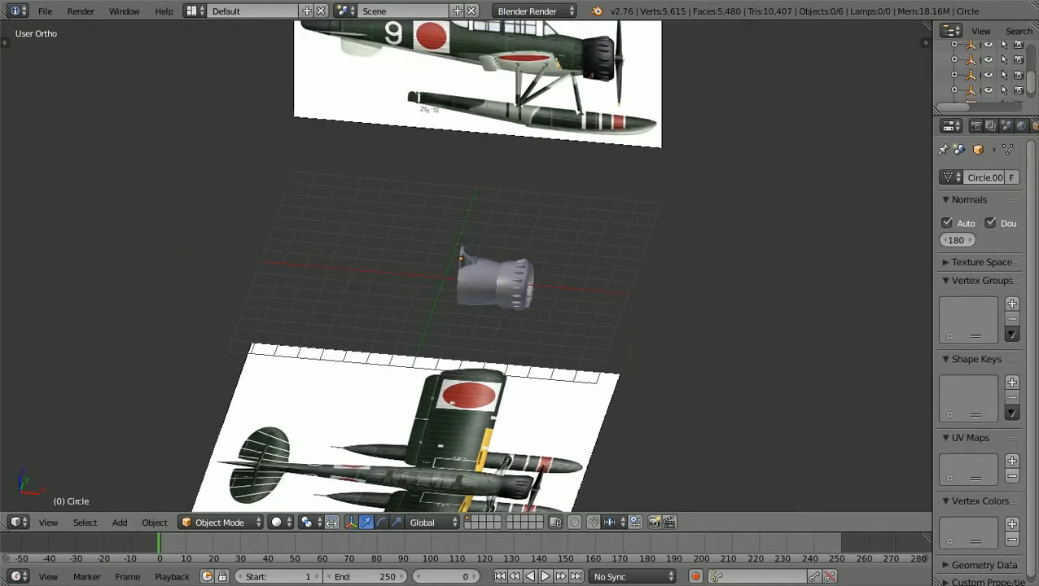
scroll(466, 265, "down", 8)
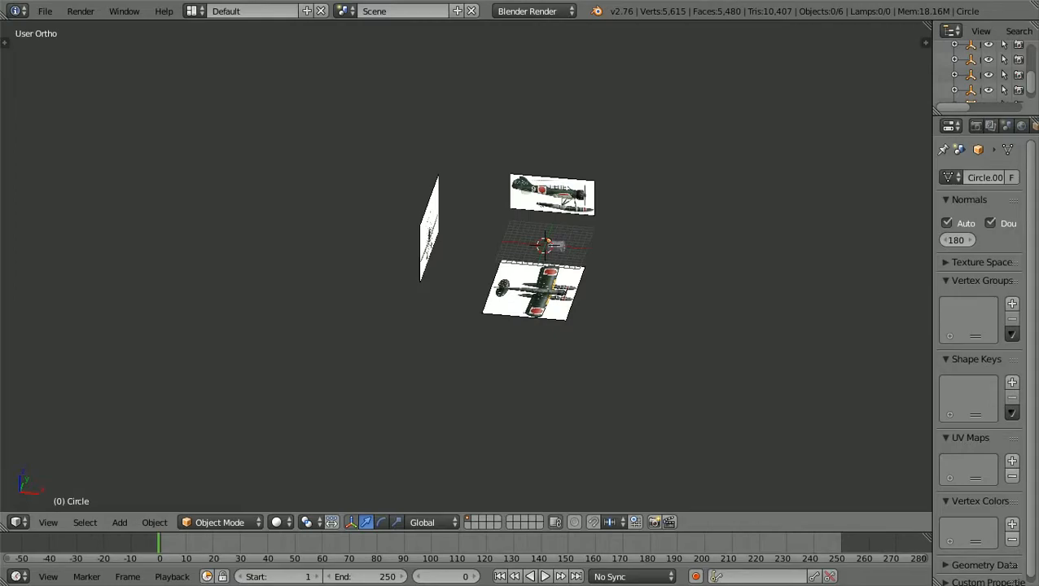
middle_click_drag(466, 265, 371, 307, "shift")
scroll(368, 266, "up", 7)
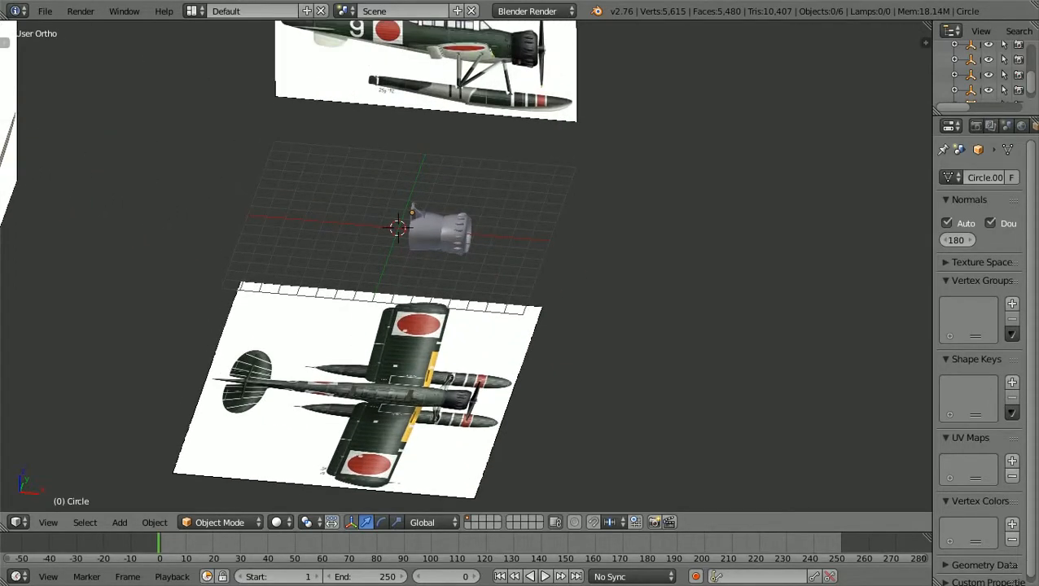
Examine the smooth-shaded fuselage, canopy frame and engine cowling at closer range, ending in the orthographic top view
scroll(466, 265, "up", 2, "shift")
scroll(466, 266, "down", 5, "ctrl")
scroll(466, 266, "up", 7)
scroll(466, 265, "up", 8, "ctrl")
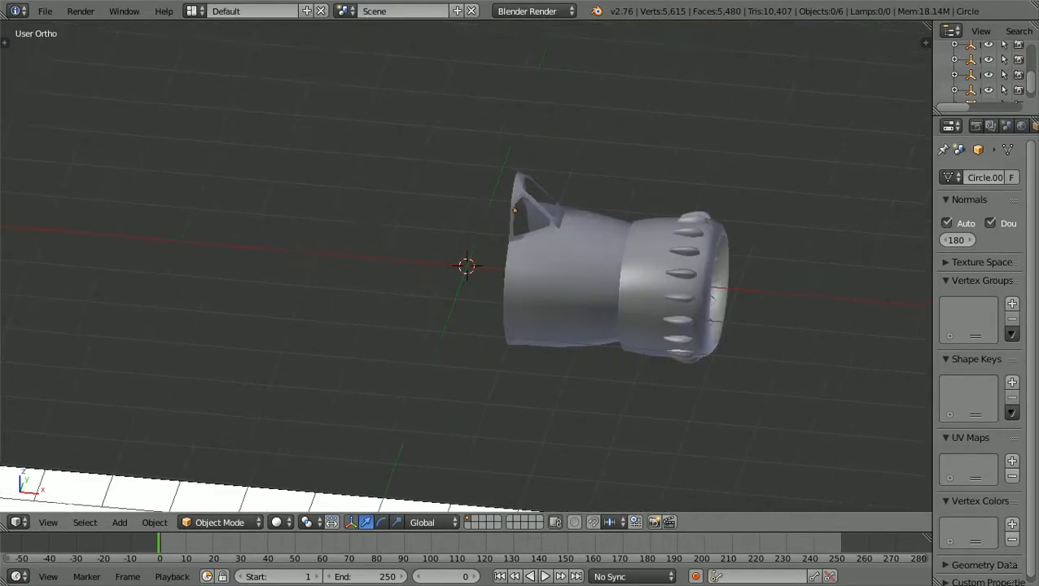
scroll(466, 266, "up", 5, "ctrl")
scroll(466, 266, "up", 5, "shift")
scroll(465, 265, "down", 2, "ctrl")
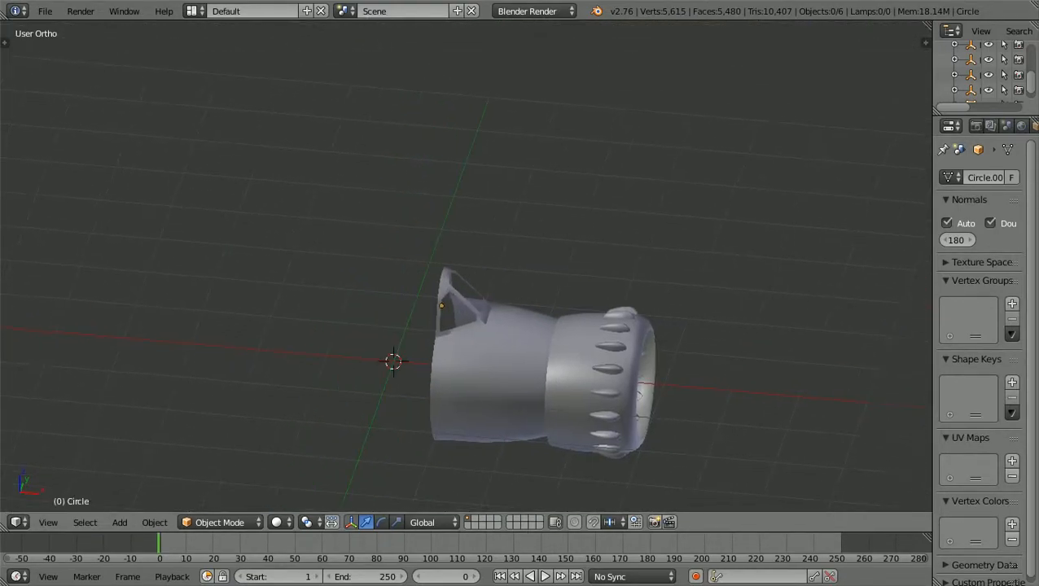
scroll(466, 266, "down", 5, "ctrl")
scroll(466, 266, "up", 7, "ctrl")
scroll(466, 265, "down", 3, "shift")
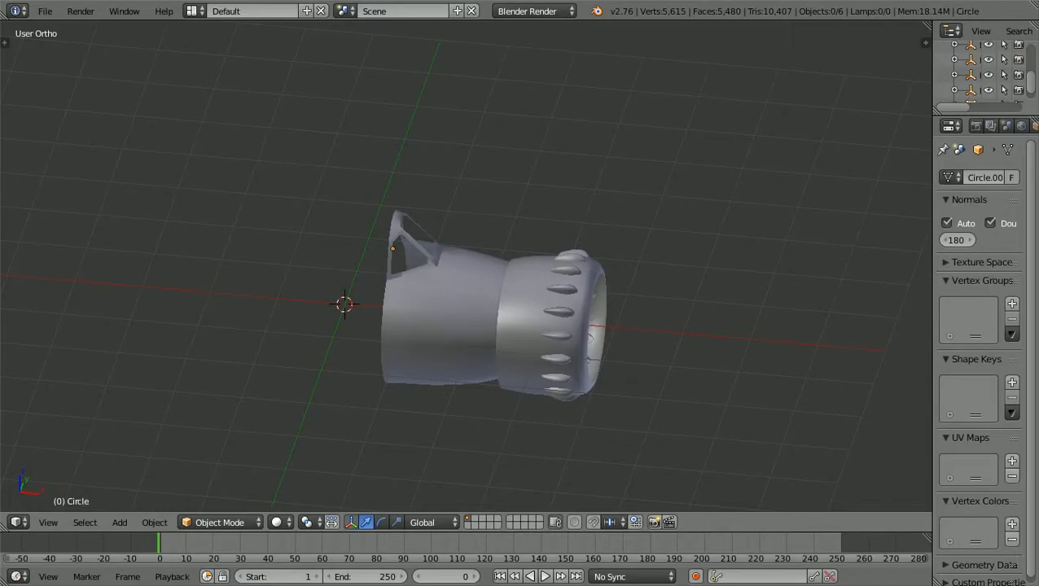
scroll(465, 265, "up", 4)
scroll(465, 265, "down", 2)
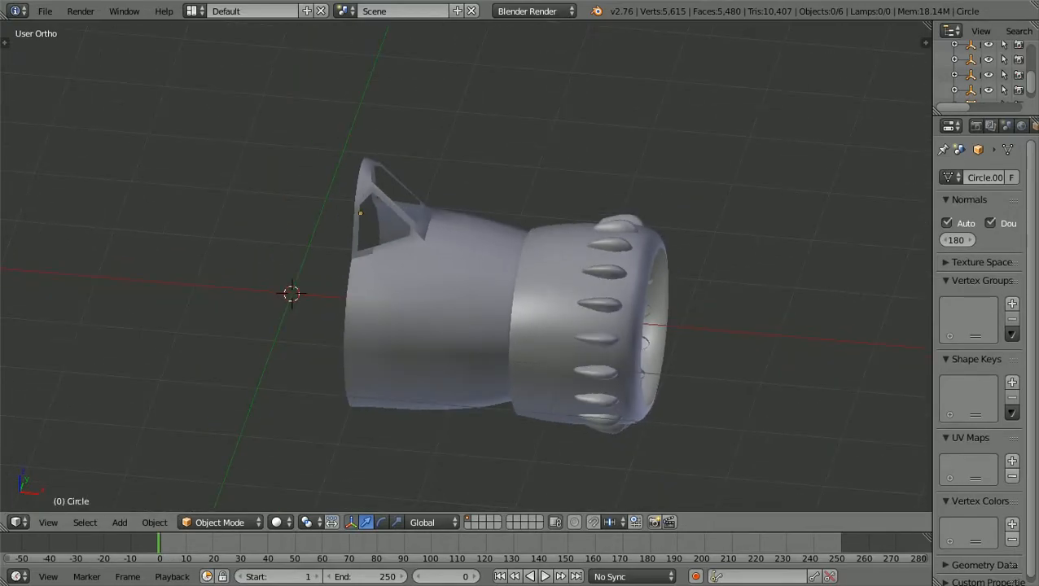
middle_click_drag(466, 265, 425, 264)
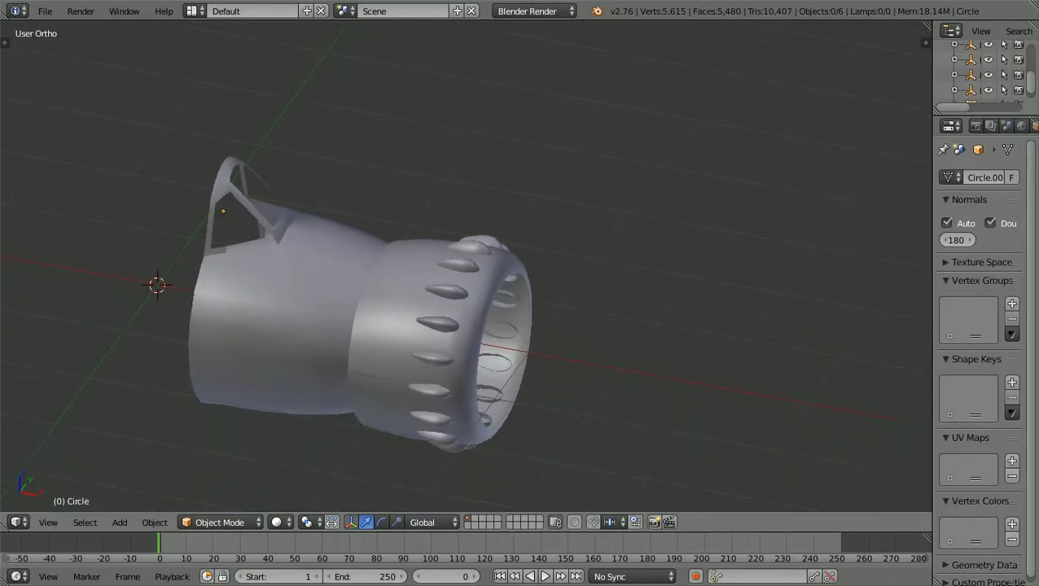
key("KP_7")
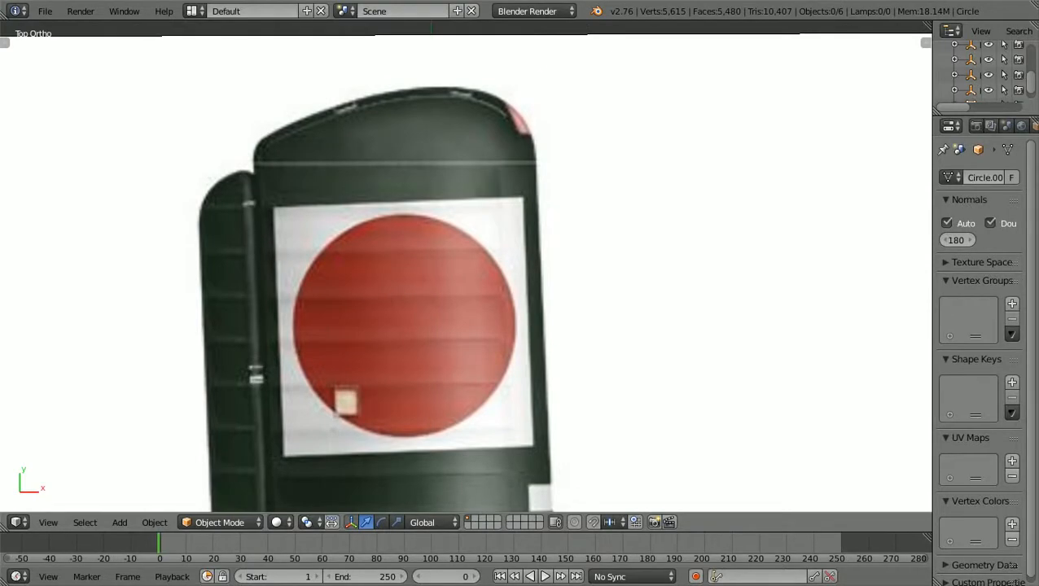
Compare the fuselage, windshield and cowling outlines with the aircraft reference image in the orthographic top view
scroll(466, 266, "down", 20, "shift")
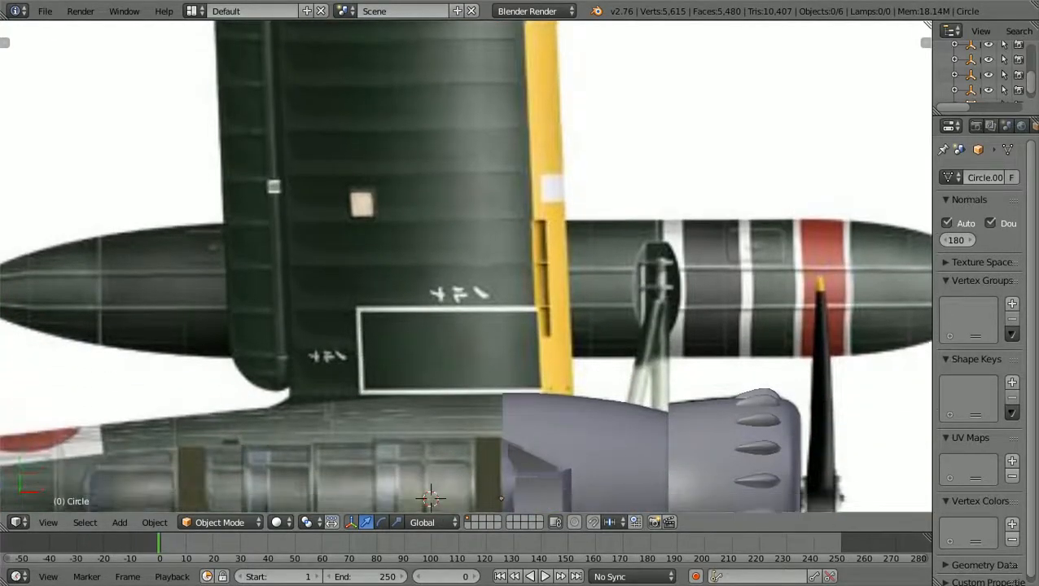
scroll(466, 266, "down", 11, "shift")
scroll(522, 310, "up", 1)
middle_click_drag(522, 310, 326, 233, "shift")
scroll(467, 267, "down", 2)
scroll(467, 267, "up", 2)
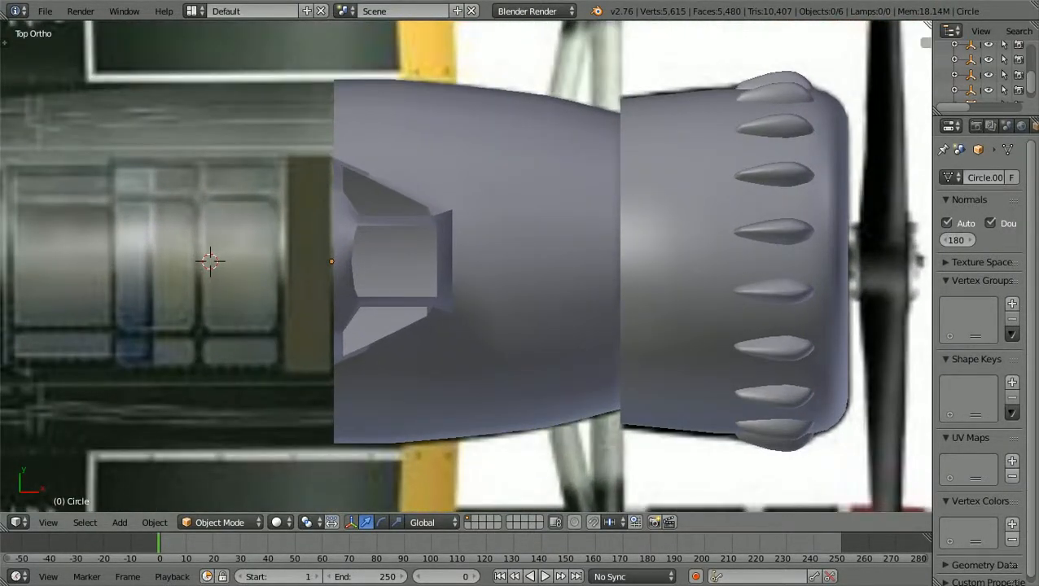
scroll(467, 266, "down", 2)
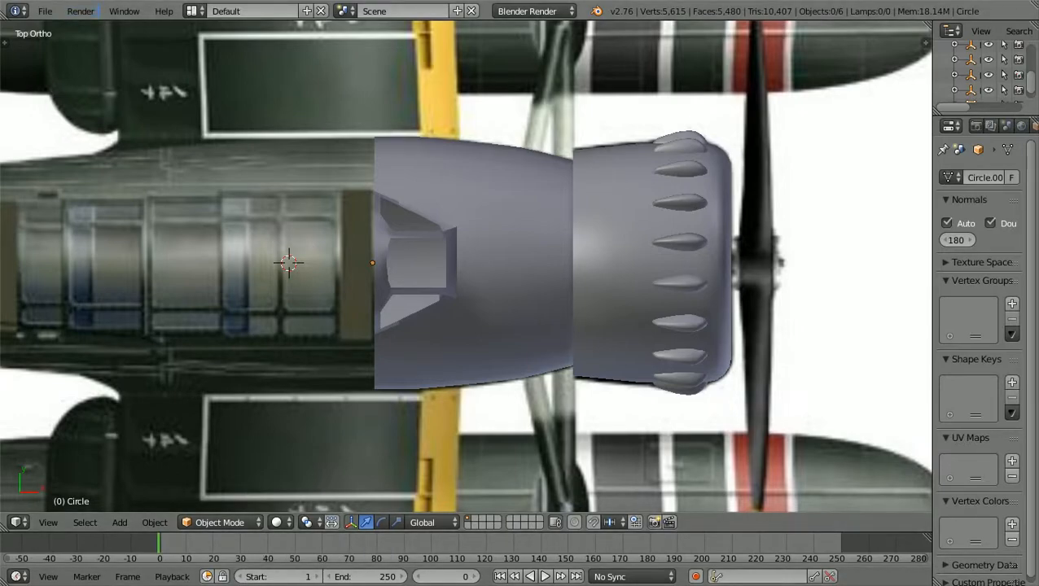
Save the project as a new version named E14Y-GLEN9a.blend in D:\Documents
left_click(45, 11)
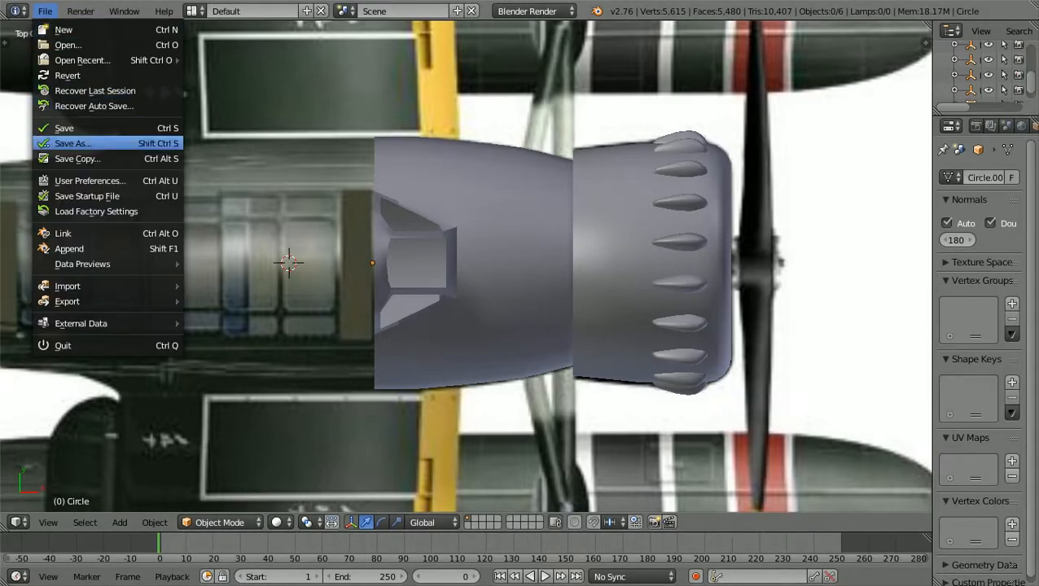
left_click(73, 143)
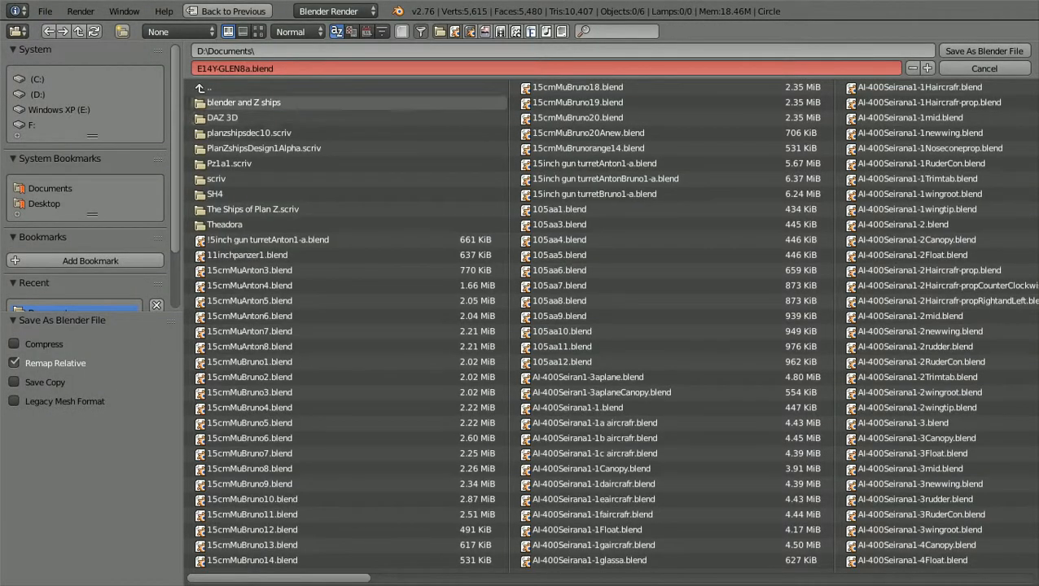
type("-")
left_click(253, 69)
left_click(242, 69)
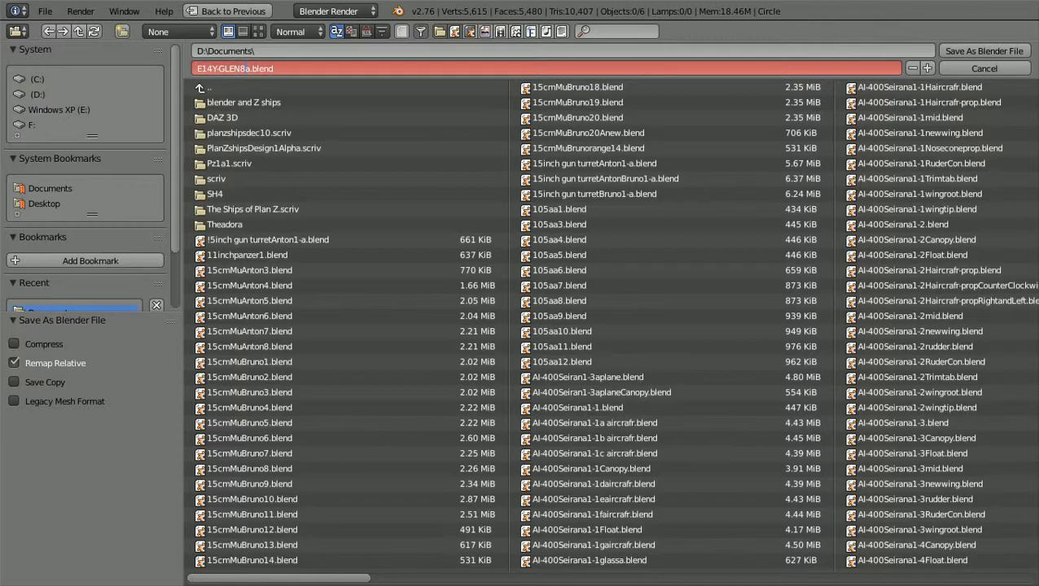
key("Delete")
type("9")
key("Return")
left_click(984, 51)
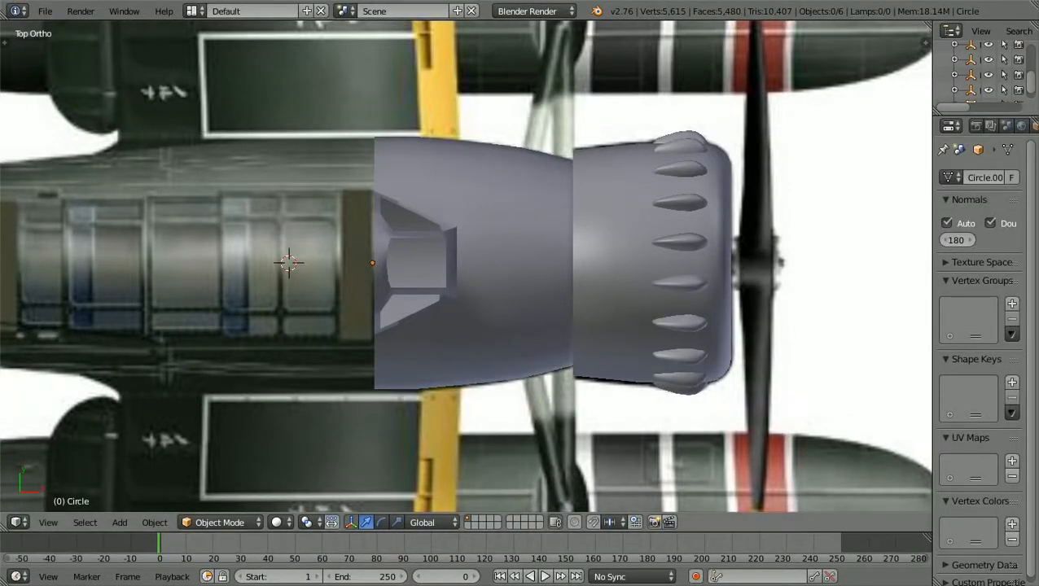
Examine the model above the top reference image from several oblique angles
scroll(467, 266, "down", 4)
middle_click_drag(553, 326, 264, 143)
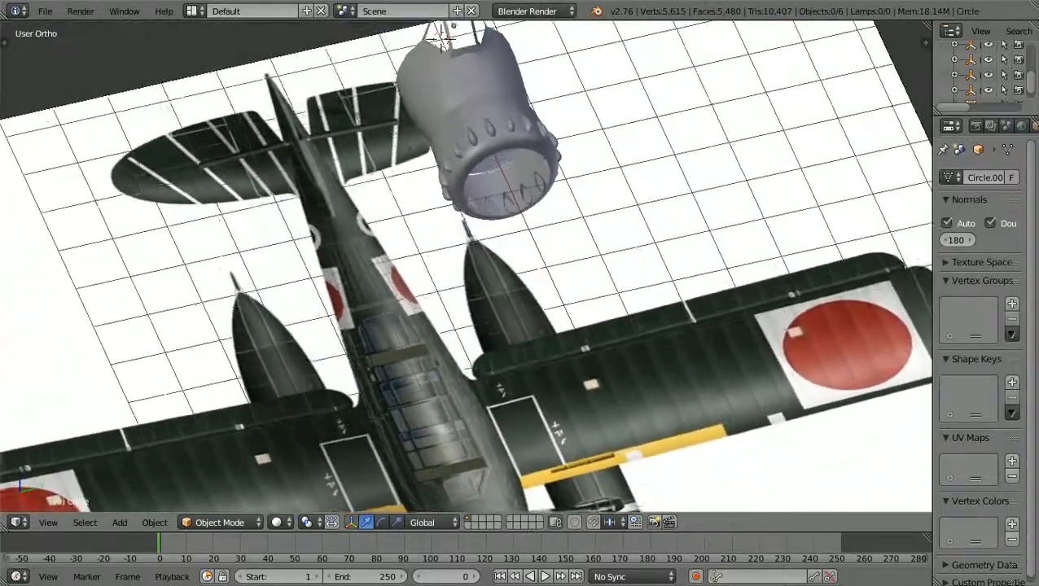
scroll(467, 266, "down", 2)
middle_click_drag(456, 269, 447, 336)
scroll(467, 266, "up", 2)
scroll(467, 266, "down", 3)
middle_click_drag(456, 277, 497, 294)
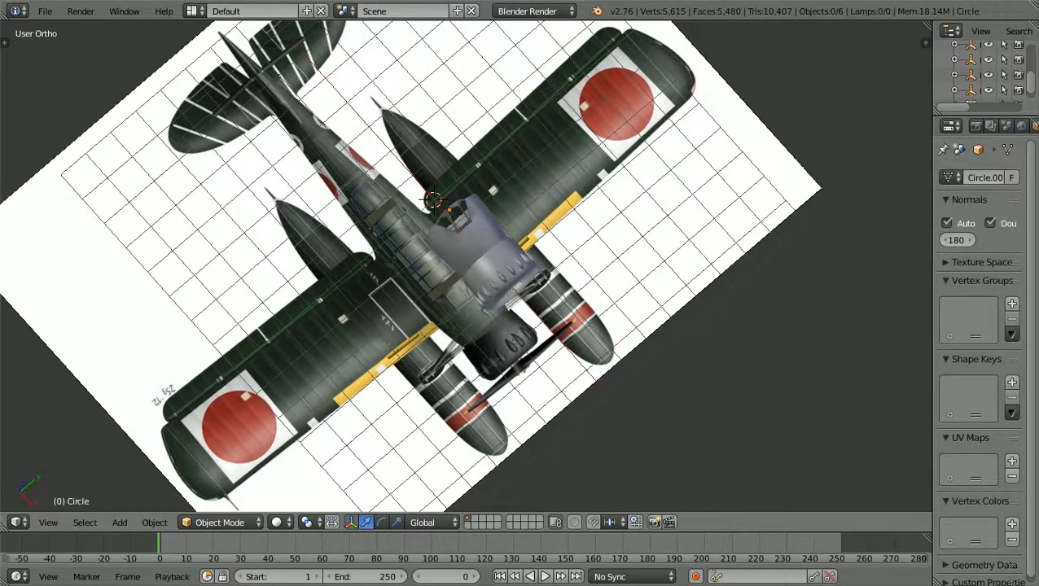
scroll(466, 267, "up", 2)
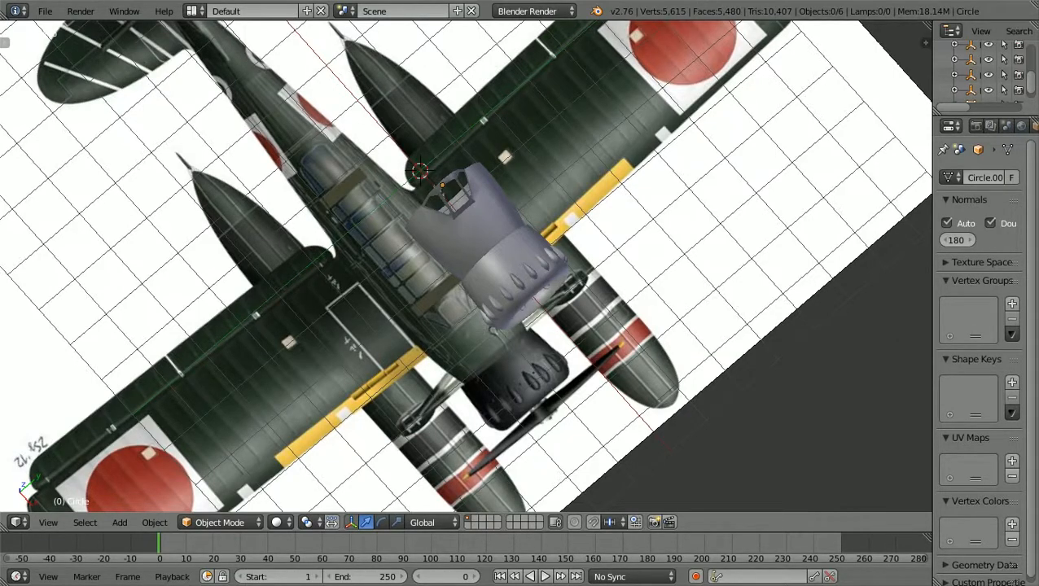
scroll(467, 267, "down", 3)
Examine the canopy frame, fuselage and open engine cowling from a front quarter angle at different distances
middle_click_drag(489, 318, 472, 407)
scroll(473, 316, "up", 5)
scroll(466, 271, "up", 3)
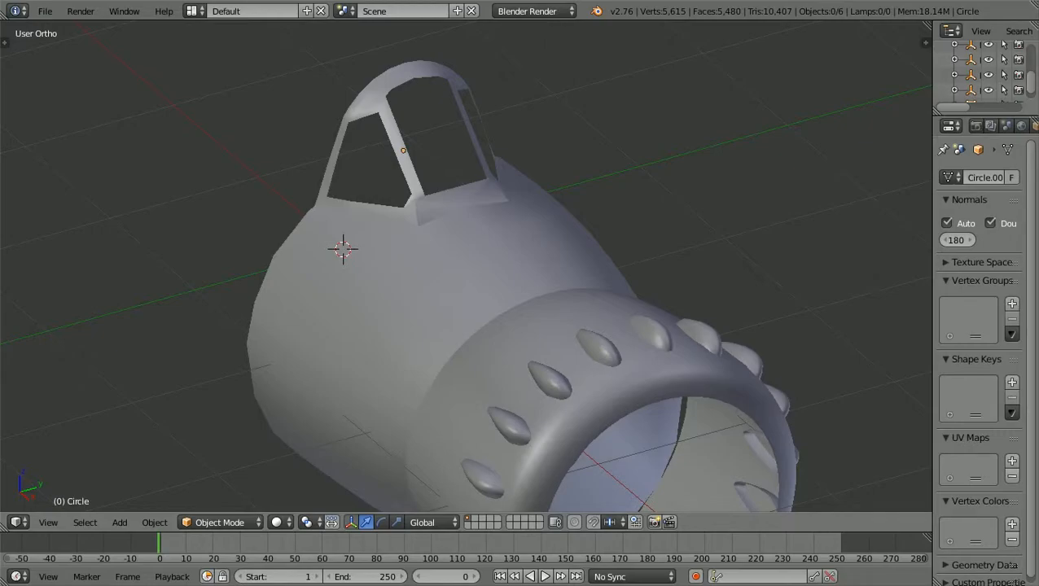
middle_click_drag(466, 271, 489, 275)
scroll(465, 272, "down", 2, "shift")
scroll(465, 272, "down", 2)
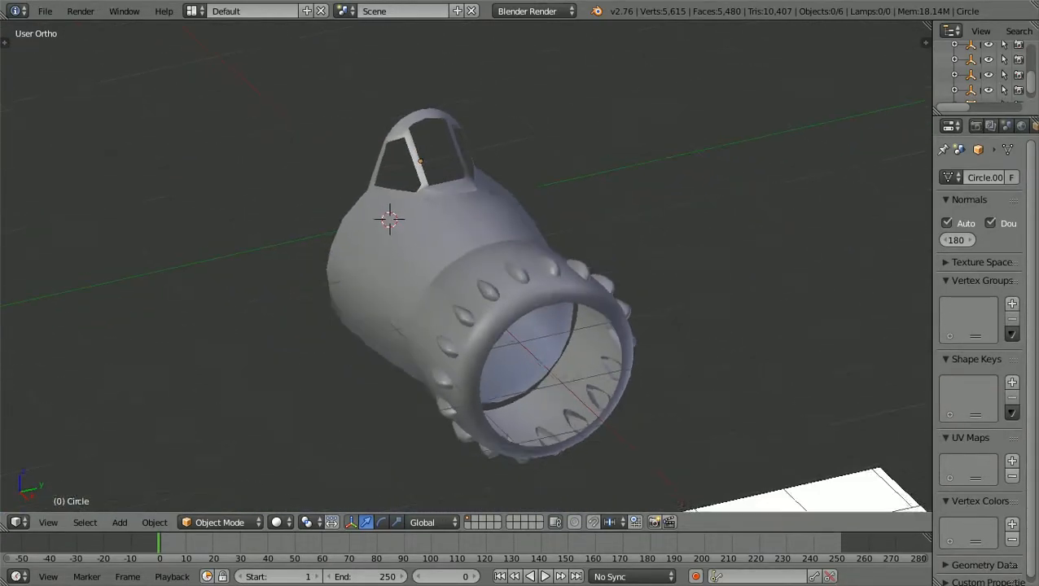
scroll(466, 272, "down", 2, "ctrl")
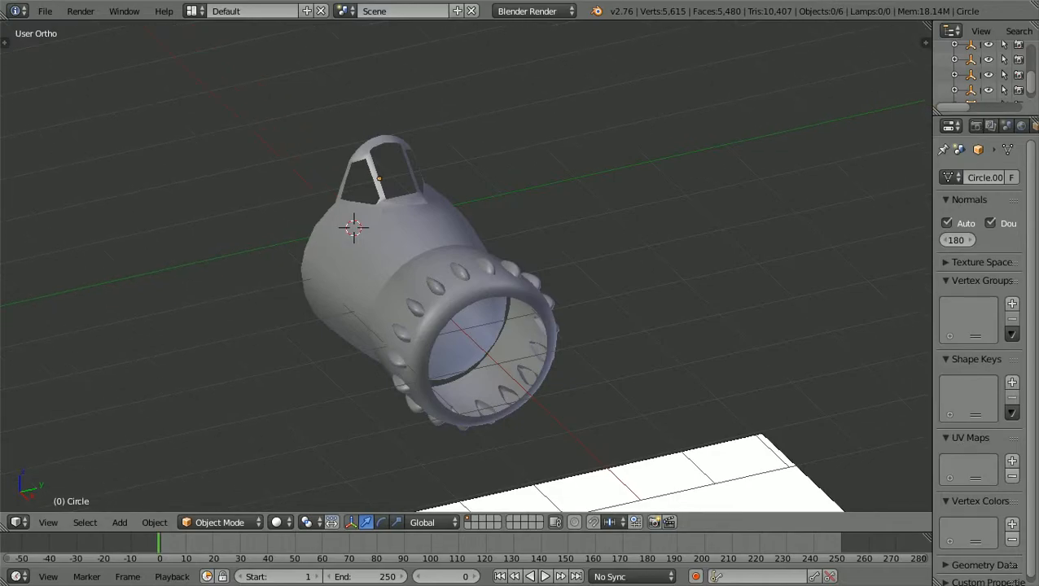
scroll(466, 272, "up", 3)
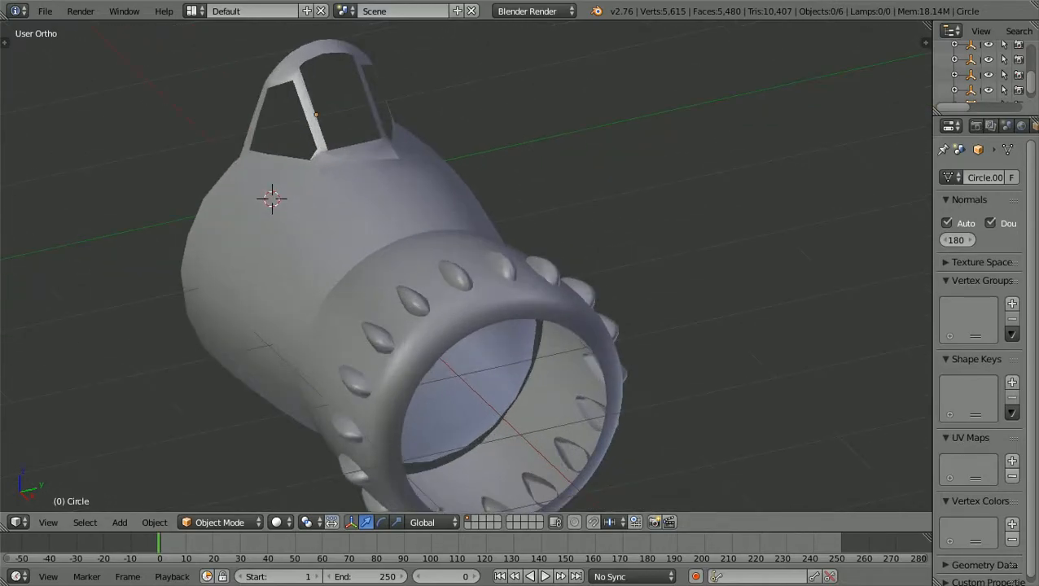
scroll(466, 271, "down", 1)
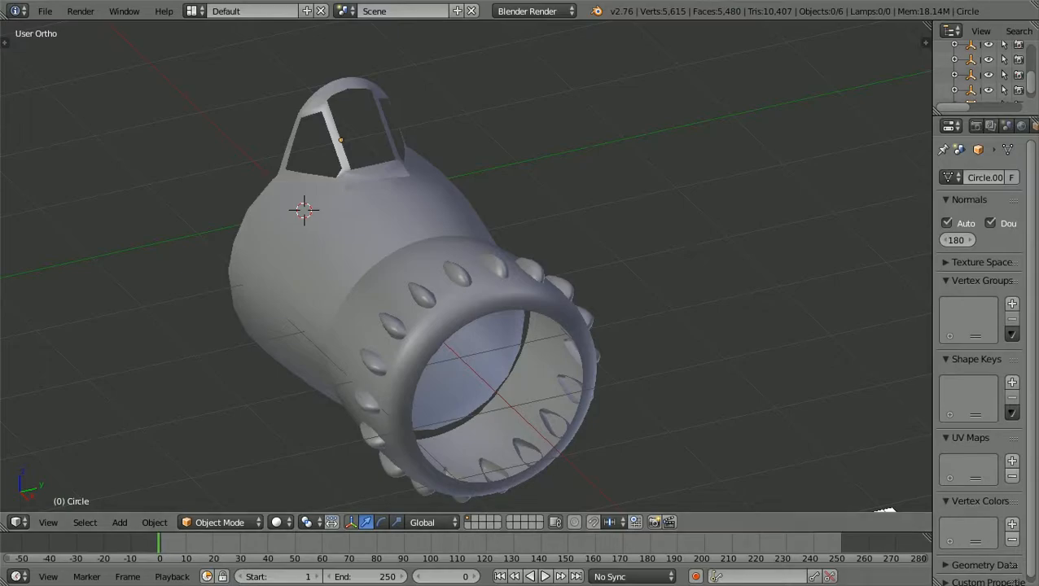
Widen the properties editor and examine the fuselage and cowling from farther around the side
left_click_drag(933, 285, 863, 285)
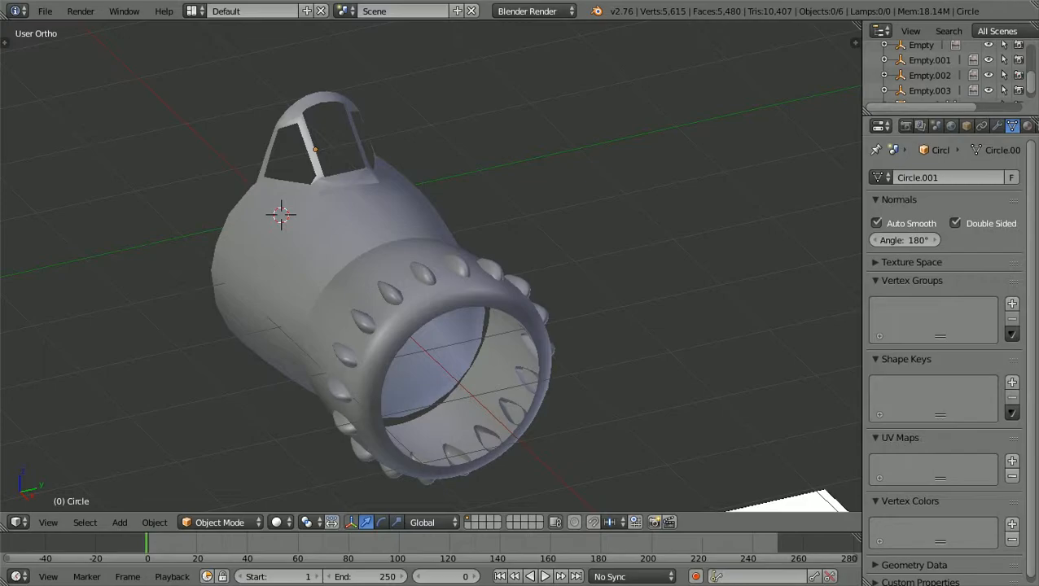
scroll(945, 326, "down", 1)
middle_click_drag(488, 285, 565, 286)
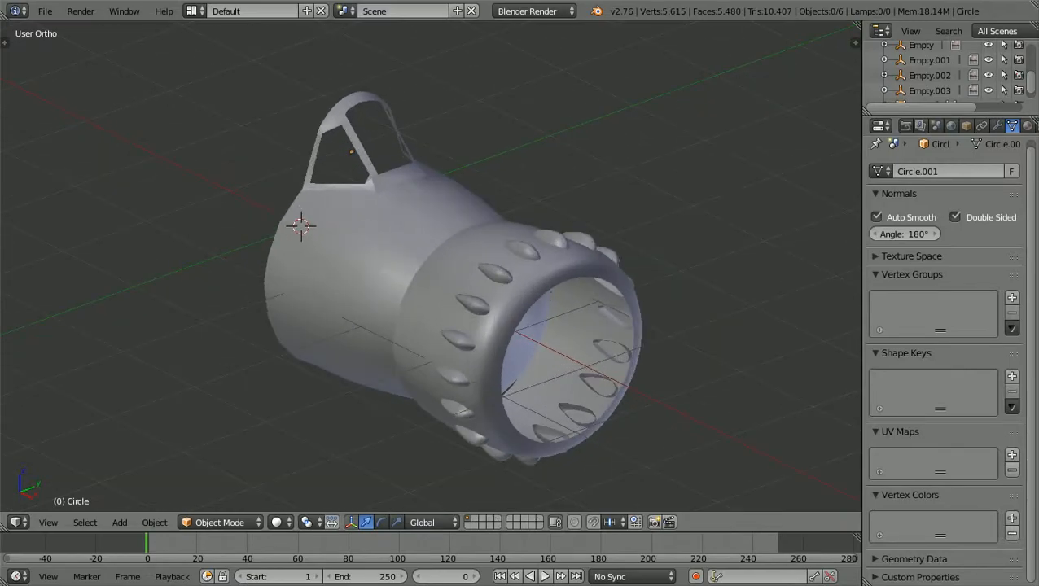
scroll(431, 266, "down", 1)
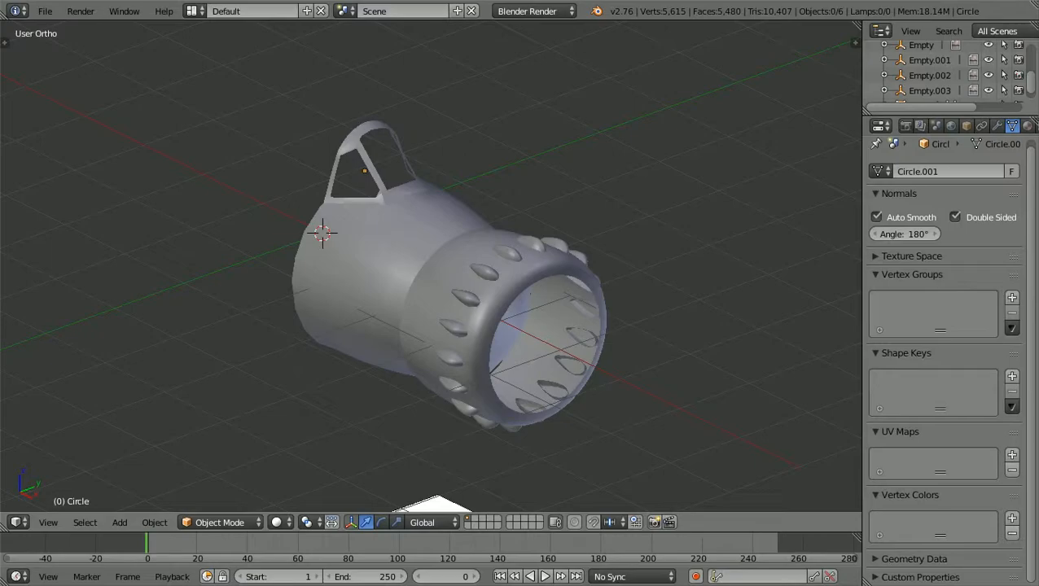
scroll(431, 266, "down", 1)
scroll(431, 267, "up", 1)
scroll(431, 267, "down", 1)
scroll(431, 266, "up", 1)
scroll(431, 267, "down", 1)
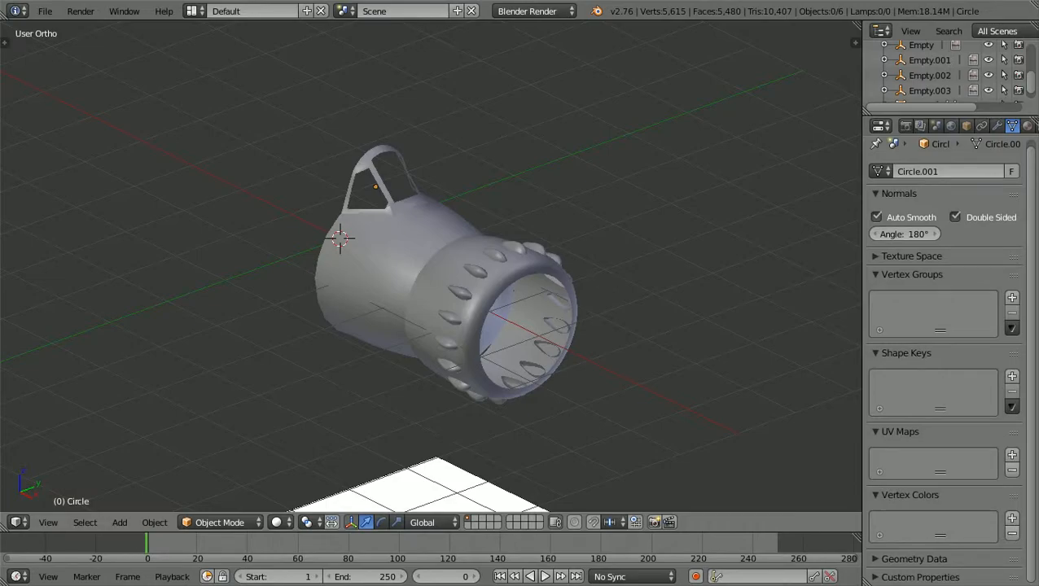
scroll(431, 266, "up", 1)
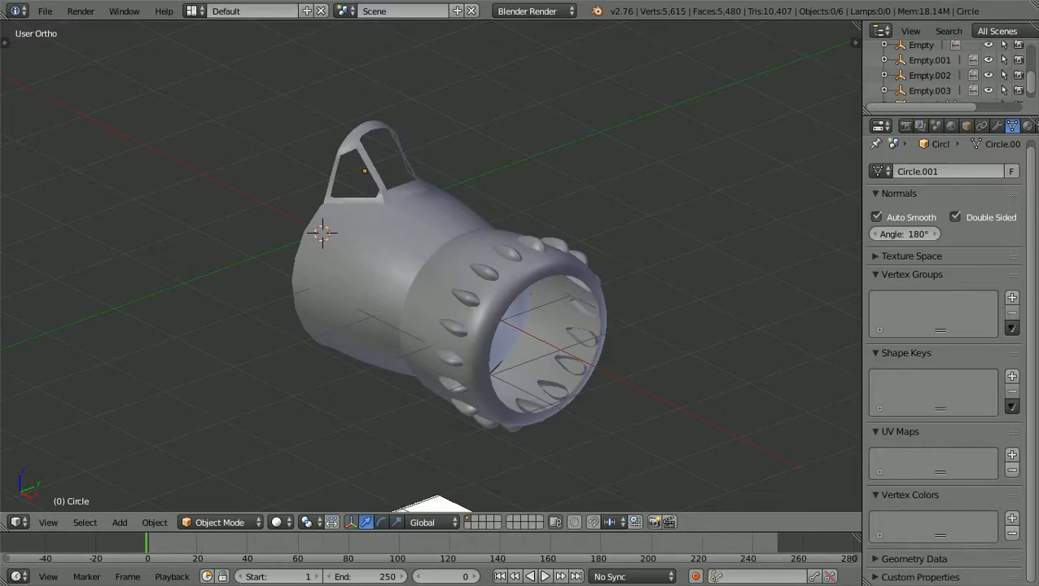
Examine the smooth-shaded canopy frame and the cowling's teardrop bumps at closer range
scroll(431, 266, "down", 4, "ctrl")
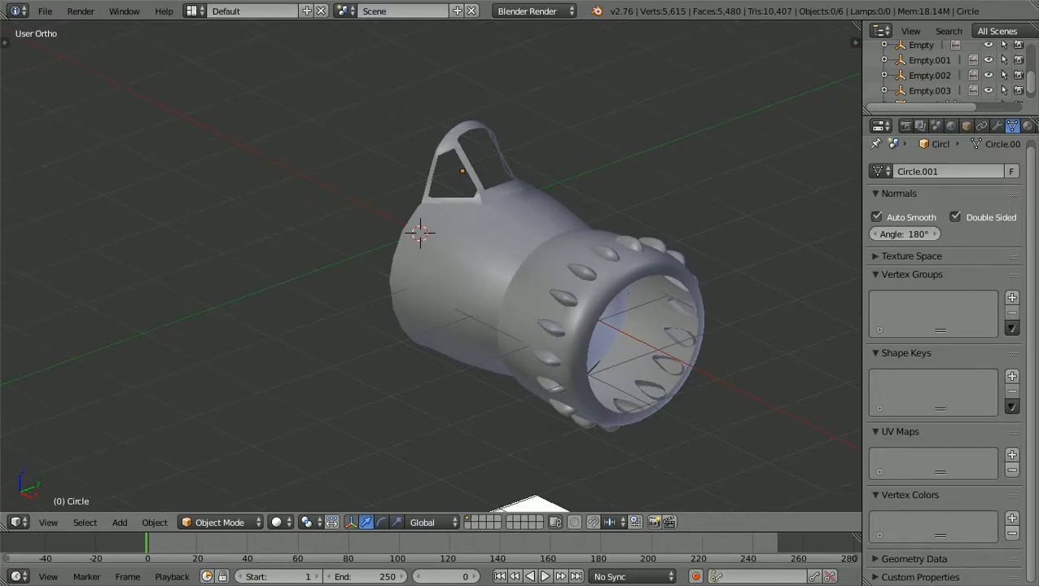
scroll(431, 267, "up", 2, "shift")
scroll(431, 266, "up", 1)
scroll(431, 266, "up", 1)
scroll(431, 266, "up", 2, "ctrl")
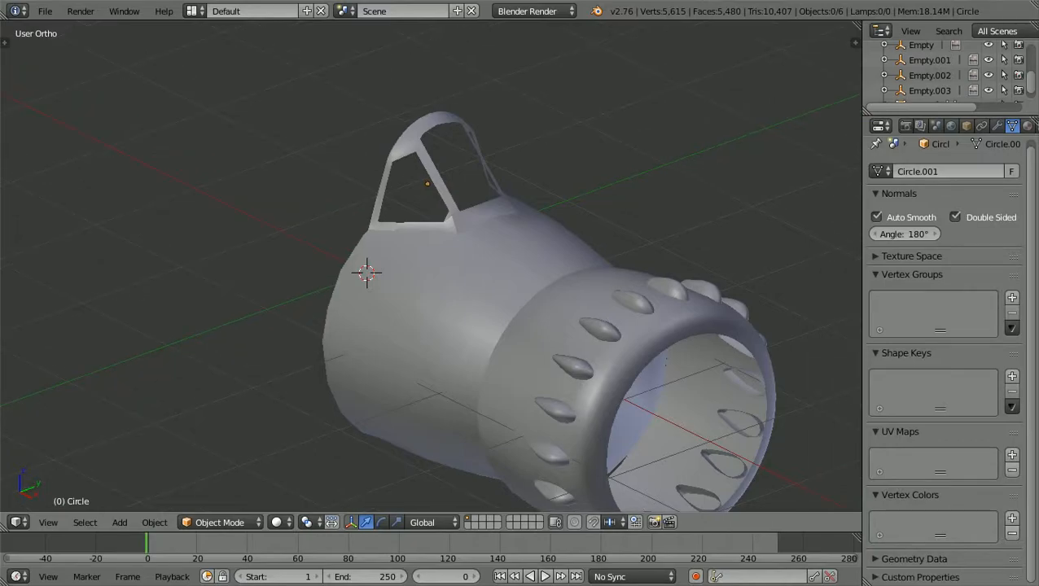
scroll(431, 267, "down", 2, "shift")
scroll(431, 266, "up", 1)
scroll(431, 267, "up", 2, "shift")
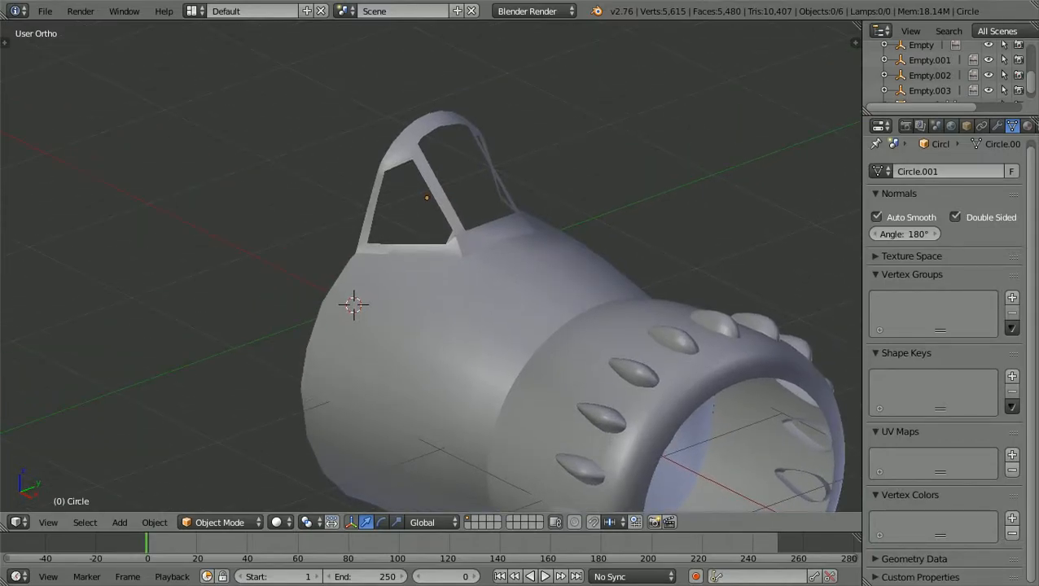
scroll(431, 266, "up", 2, "ctrl")
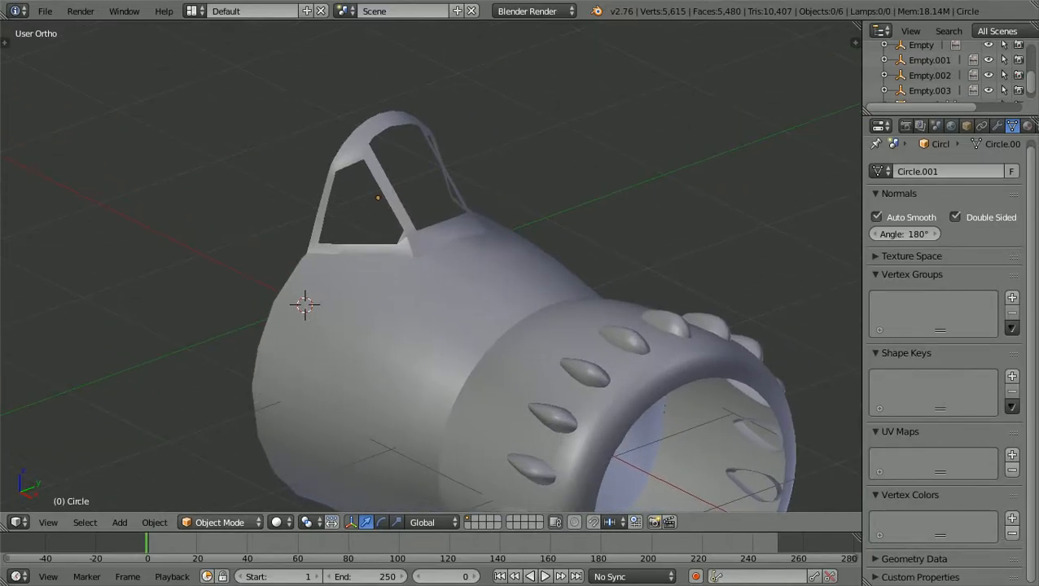
Enter Edit Mode on the fuselage mesh and examine the canopy frame's triangular side window opening up close
left_click(220, 522)
left_click(218, 485)
scroll(430, 266, "up", 2)
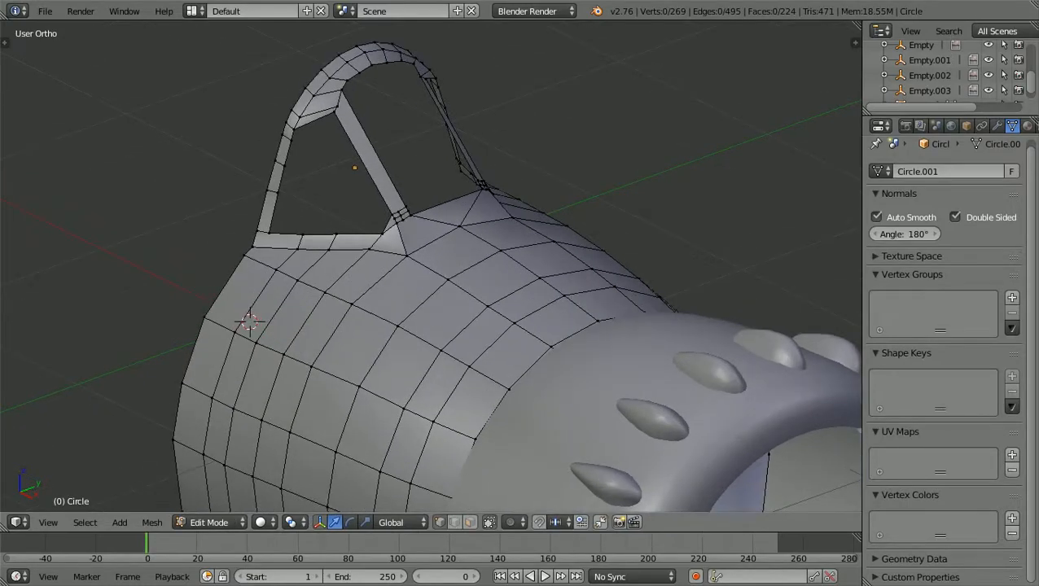
scroll(430, 267, "up", 7, "shift")
scroll(431, 266, "up", 2)
scroll(430, 266, "up", 3)
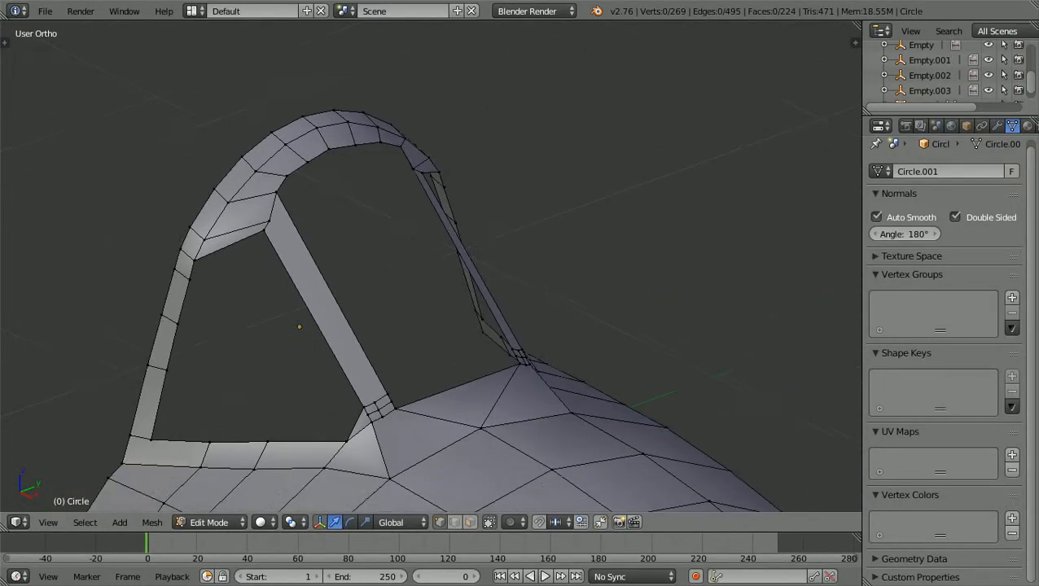
scroll(431, 266, "down", 1)
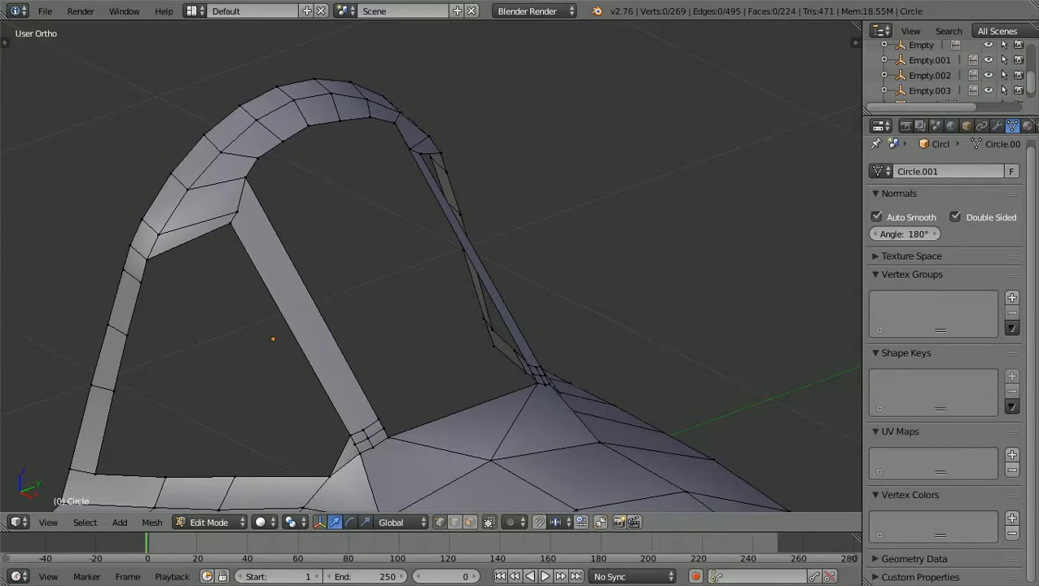
scroll(431, 266, "down", 1)
scroll(431, 266, "down", 1)
mouse_move(431, 267)
middle_mouse_down()
mouse_move(418, 276)
mouse_move(381, 266)
mouse_move(505, 273)
mouse_move(419, 262)
middle_mouse_up()
scroll(431, 267, "up", 1)
scroll(431, 266, "down", 1)
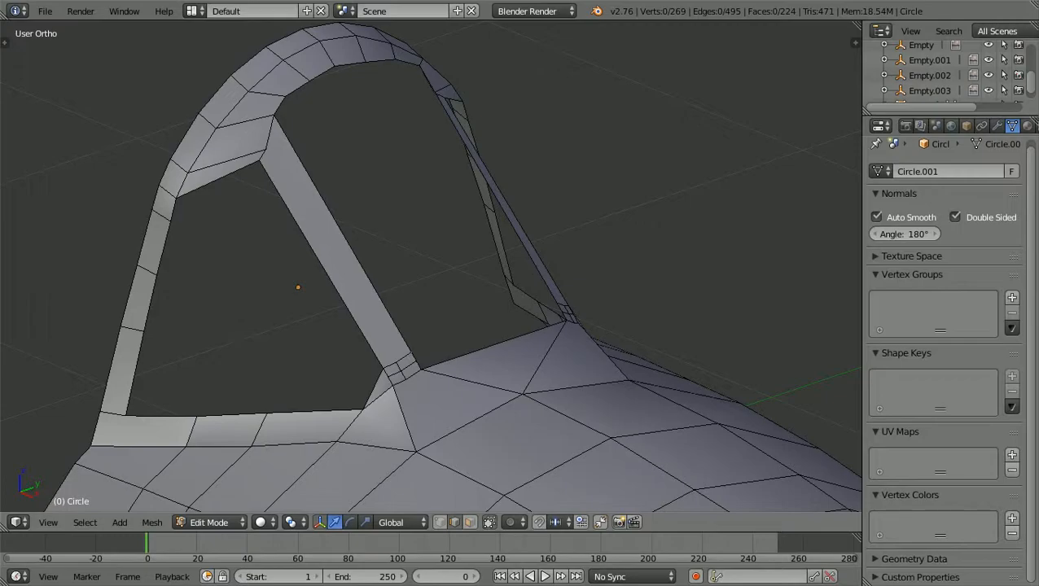
Select all edges around the canopy's near side window opening and fill it with a single face
scroll(431, 266, "up", 1)
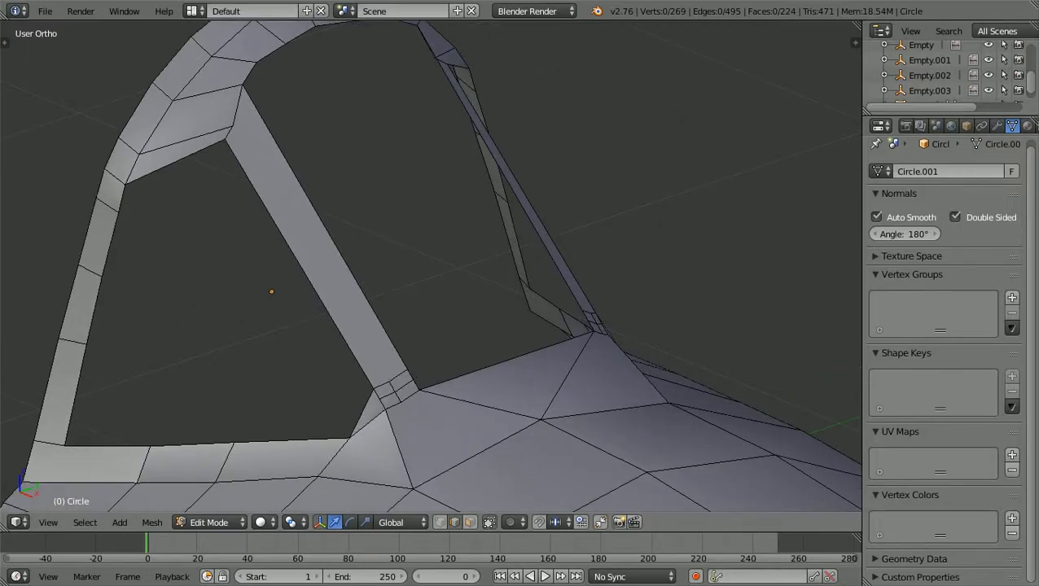
right_click(362, 414)
right_click(317, 294, "shift")
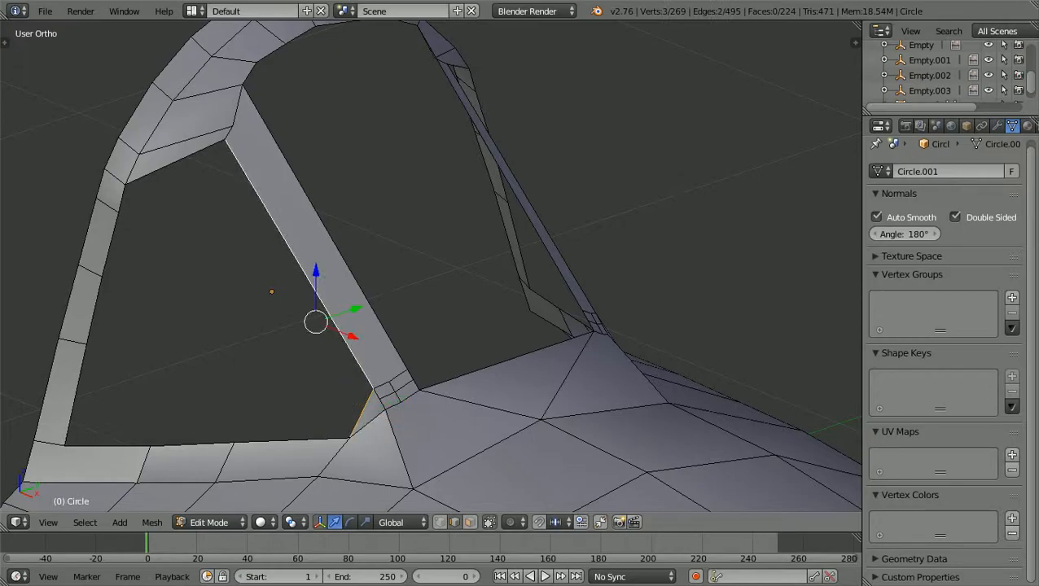
right_click(176, 162, "shift")
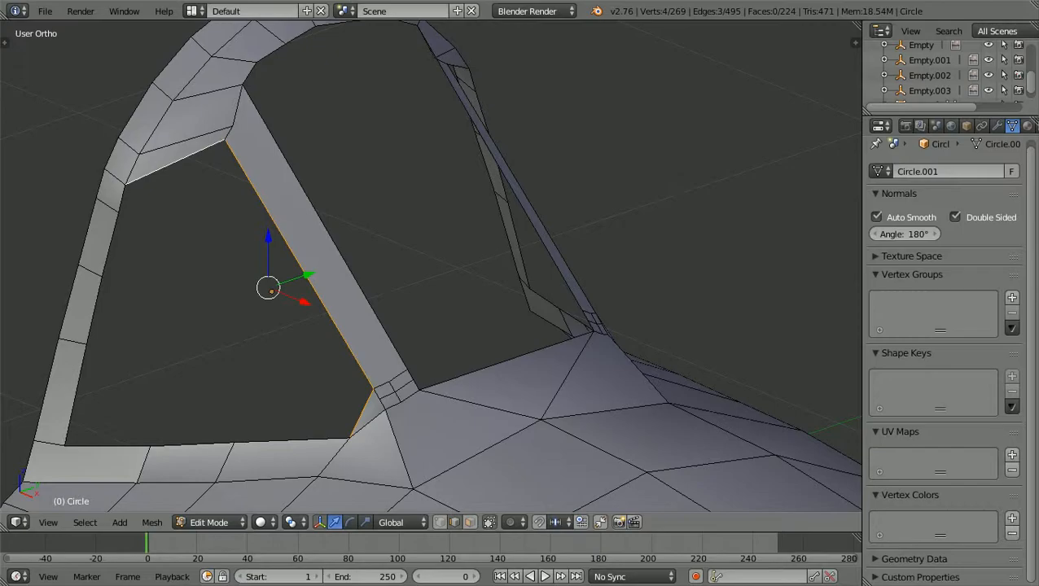
right_click(122, 199, "shift")
right_click(111, 244, "shift")
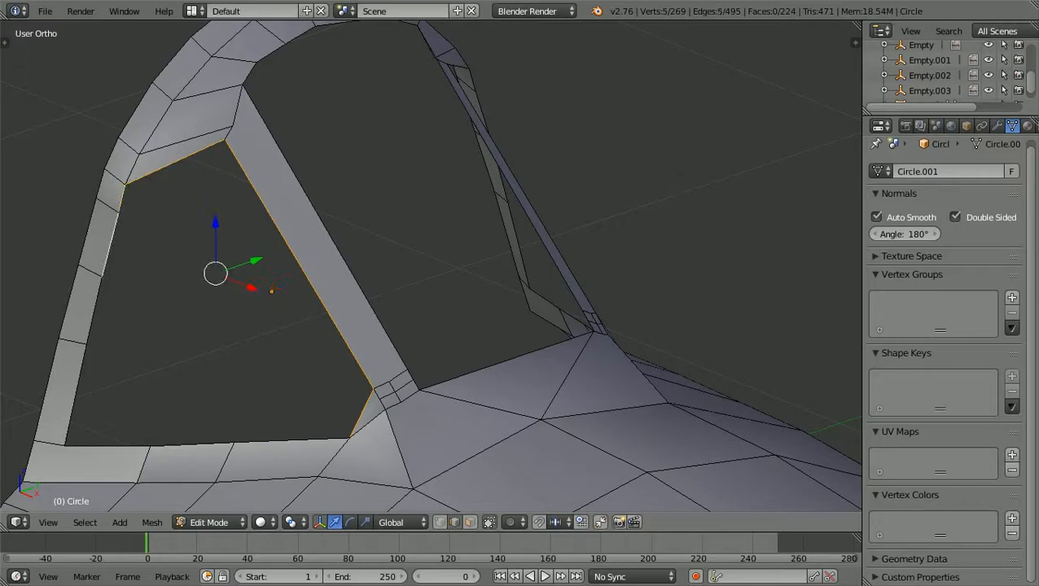
right_click(95, 311, "shift")
right_click(77, 393, "shift")
right_click(75, 394, "shift")
right_click(193, 444, "shift")
right_click(292, 440, "shift")
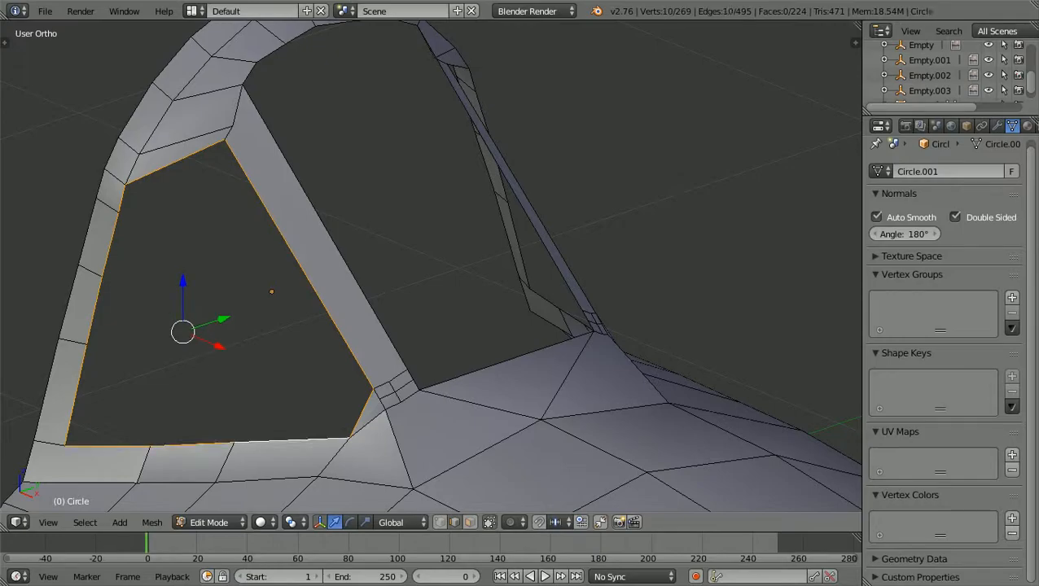
key("f")
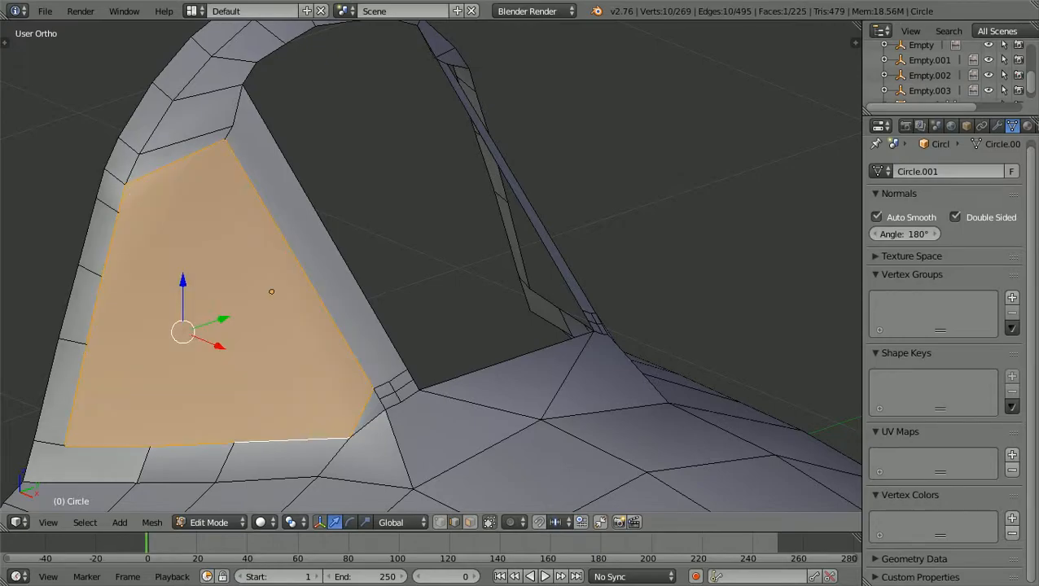
Deselect everything and inspect the filled side window from the side of the fuselage
scroll(432, 266, "down", 1)
middle_click_drag(432, 266, 453, 265)
key("a")
middle_click_drag(453, 265, 504, 294, "shift")
scroll(504, 294, "down", 1)
scroll(503, 294, "down", 2)
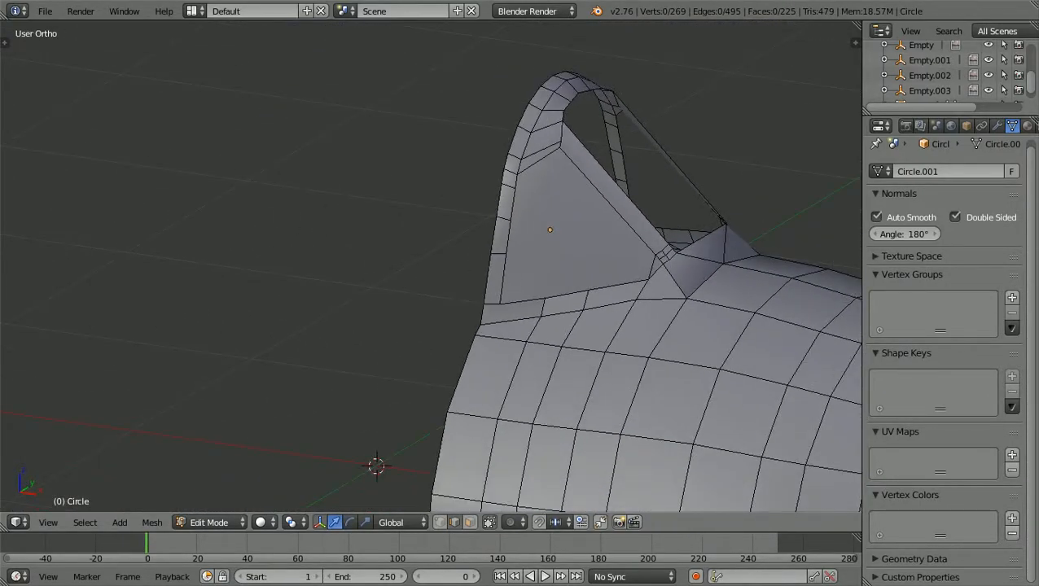
Examine the filled side window and the canopy frame from several angles around the fuselage
scroll(503, 294, "down", 2)
middle_click_drag(504, 294, 168, 349)
scroll(329, 322, "down", 1)
scroll(213, 326, "up", 3)
scroll(214, 326, "up", 1)
scroll(168, 349, "up", 1)
scroll(431, 266, "up", 2)
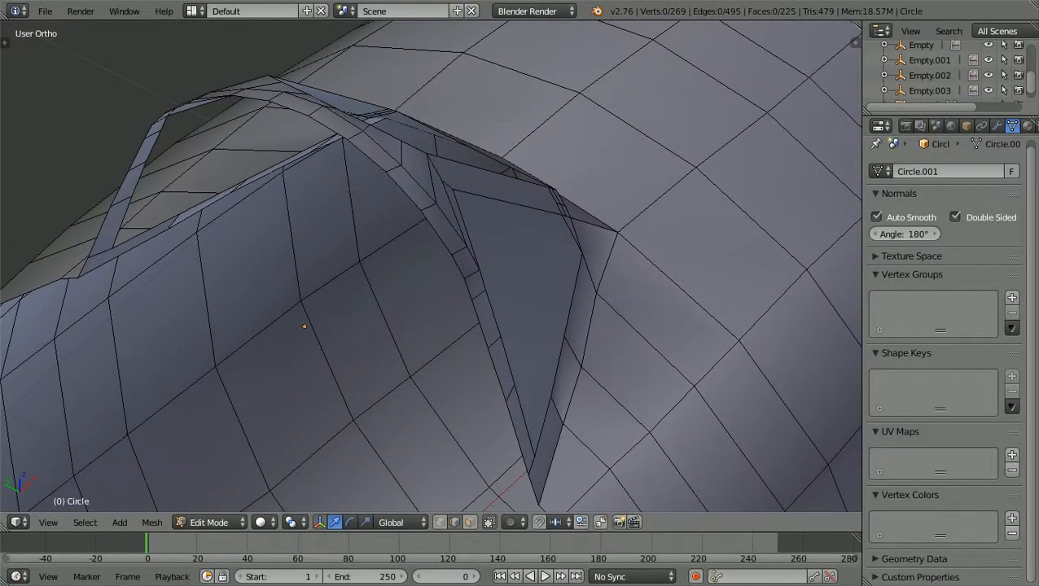
scroll(431, 267, "down", 1)
scroll(431, 266, "down", 2)
middle_click_drag(430, 266, 313, 225)
scroll(431, 269, "down", 1)
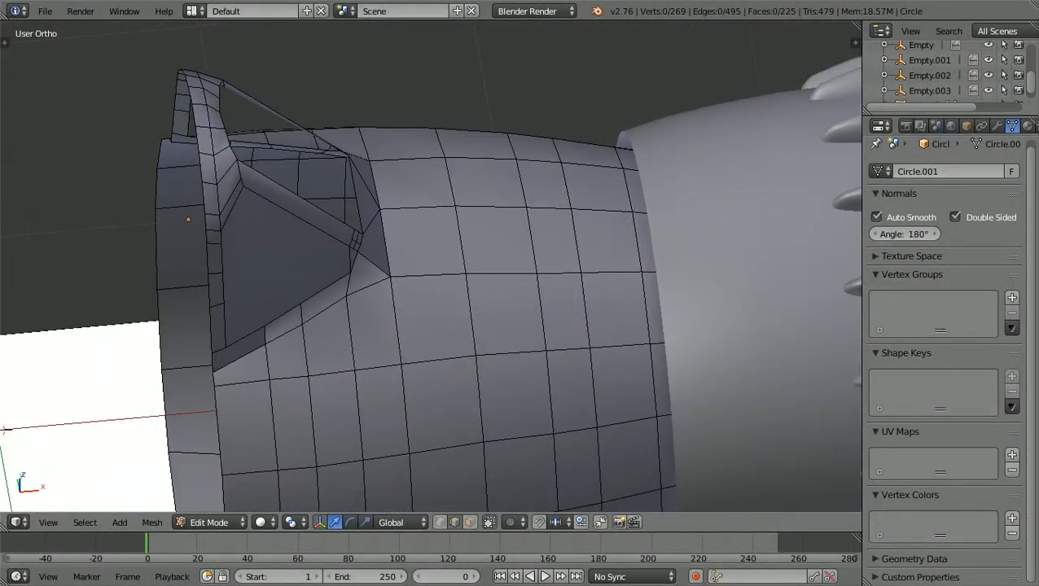
Compare the canopy frame and cowling with the aircraft's side and head-on reference images
key("KP_1")
scroll(431, 266, "up", 7, "shift")
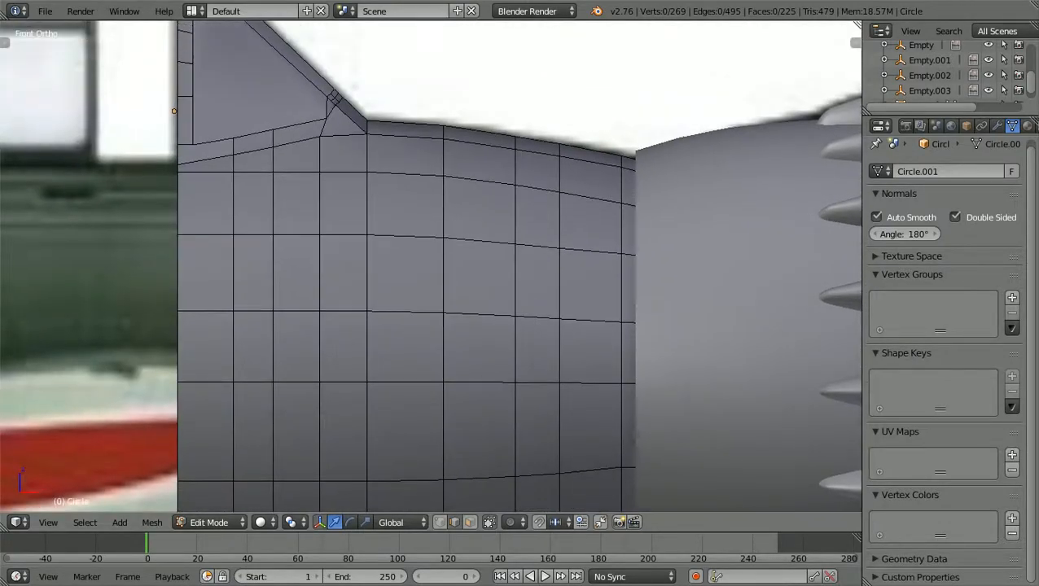
scroll(431, 266, "down", 5, "ctrl")
scroll(431, 267, "down", 1, "ctrl")
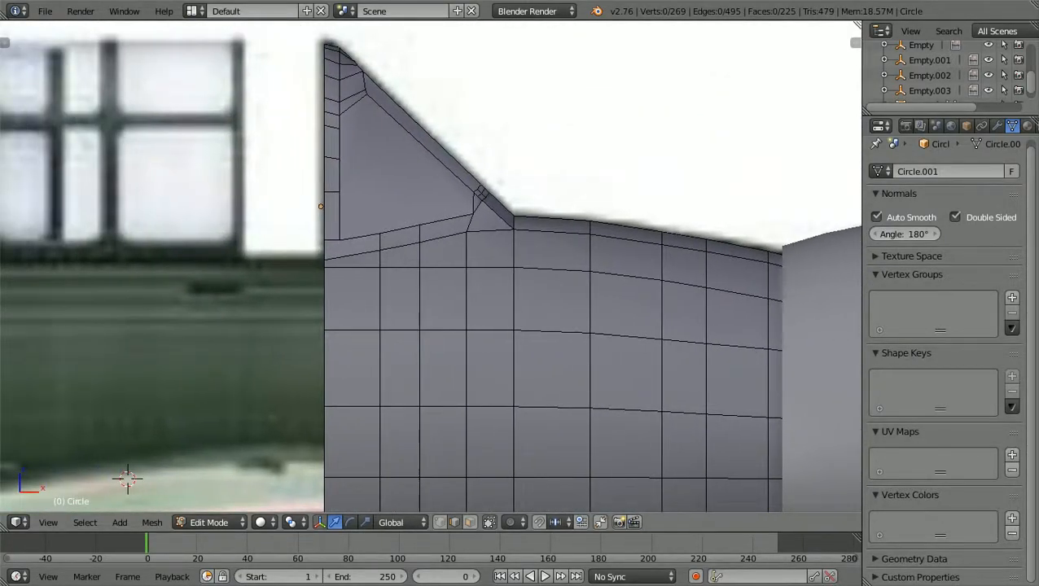
scroll(431, 267, "up", 6, "shift")
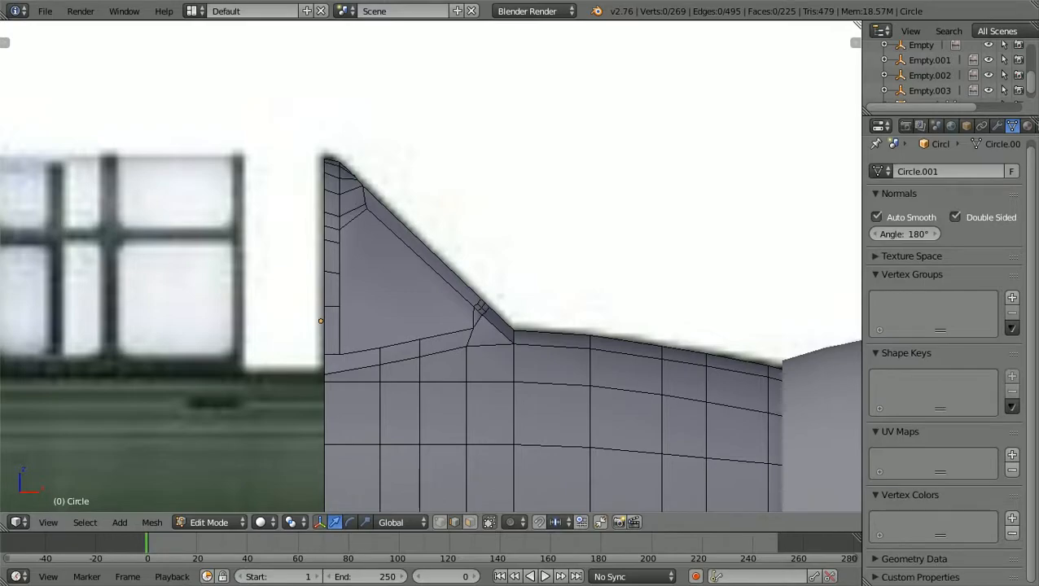
scroll(431, 266, "down", 1)
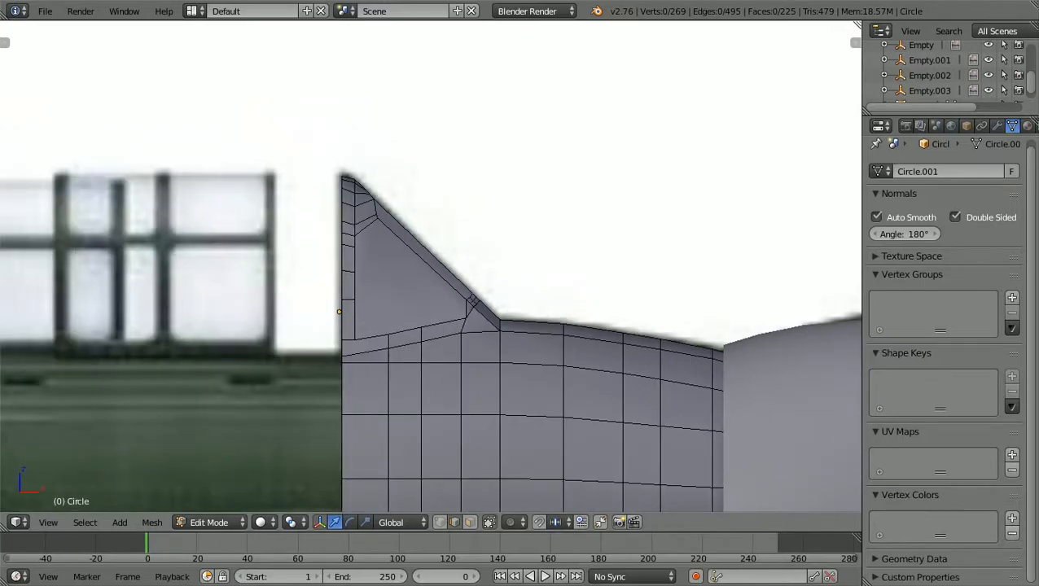
scroll(431, 267, "down", 3)
middle_click_drag(431, 267, 293, 353)
key("KP_3")
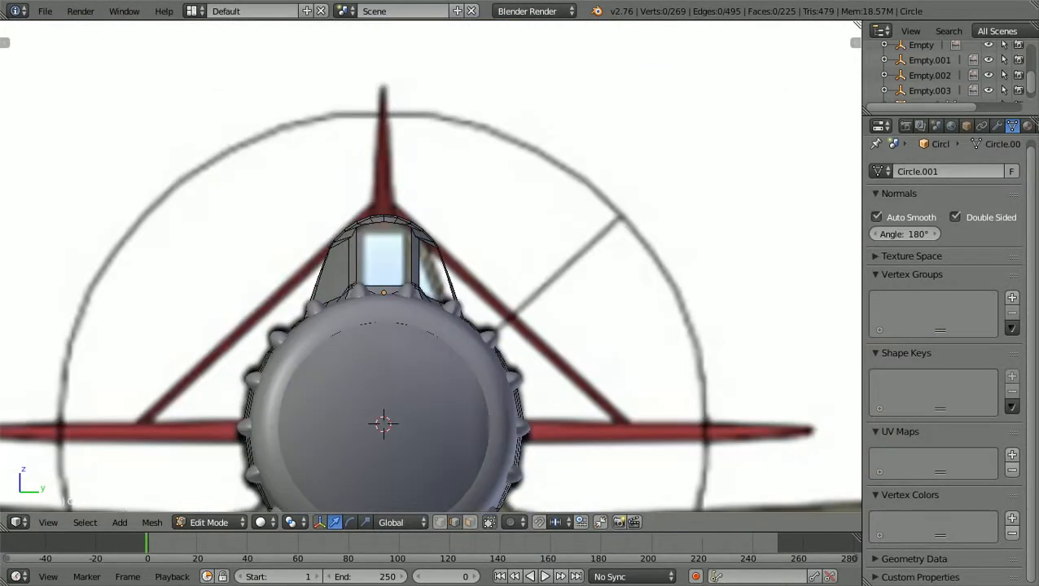
scroll(431, 266, "down", 1)
scroll(431, 266, "up", 1)
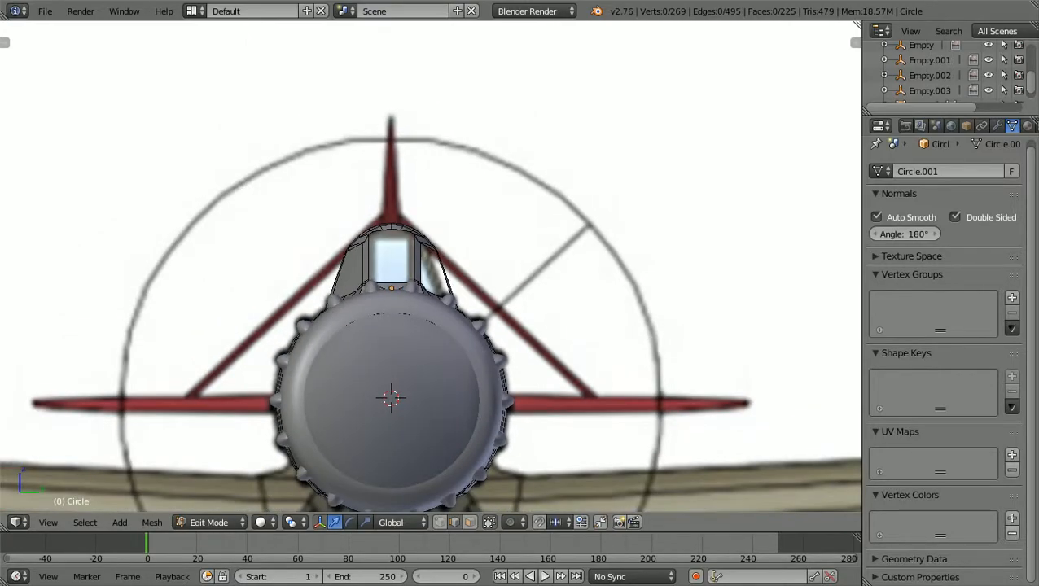
scroll(431, 266, "down", 3, "shift")
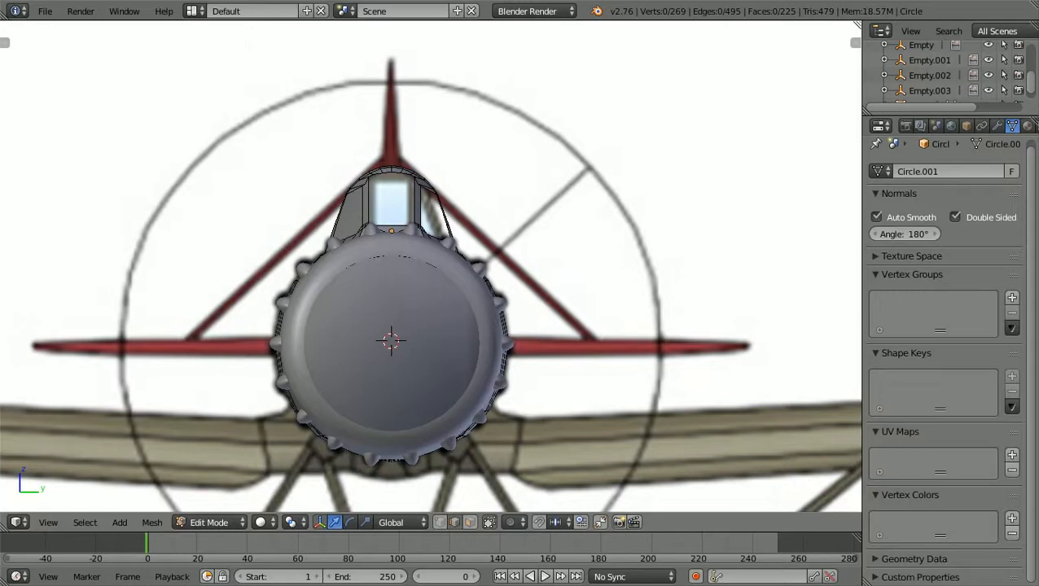
Switch from Edit Mode to Object Mode and try to delete the selected objects
left_click(209, 522)
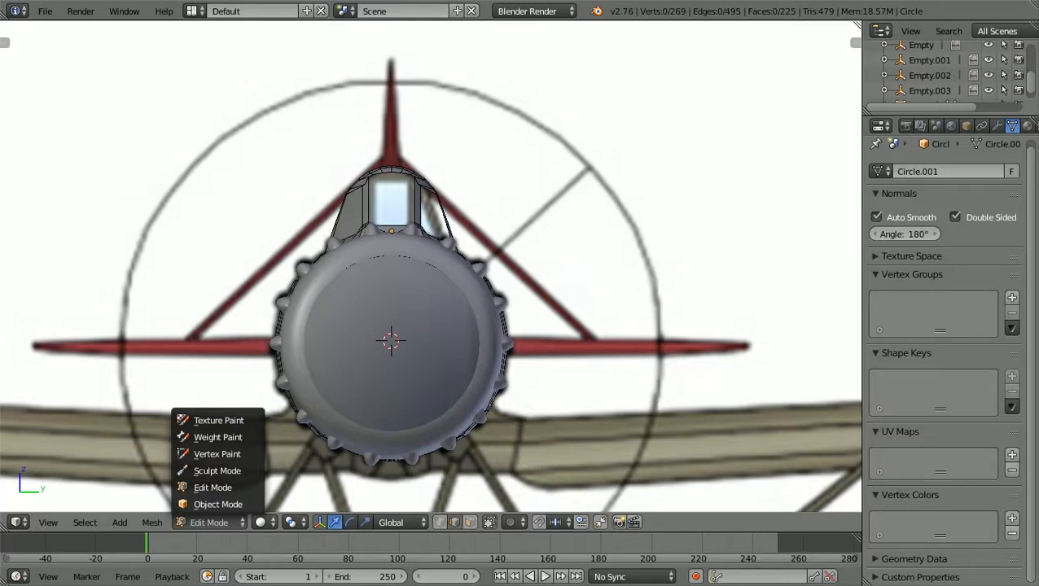
left_click(217, 504)
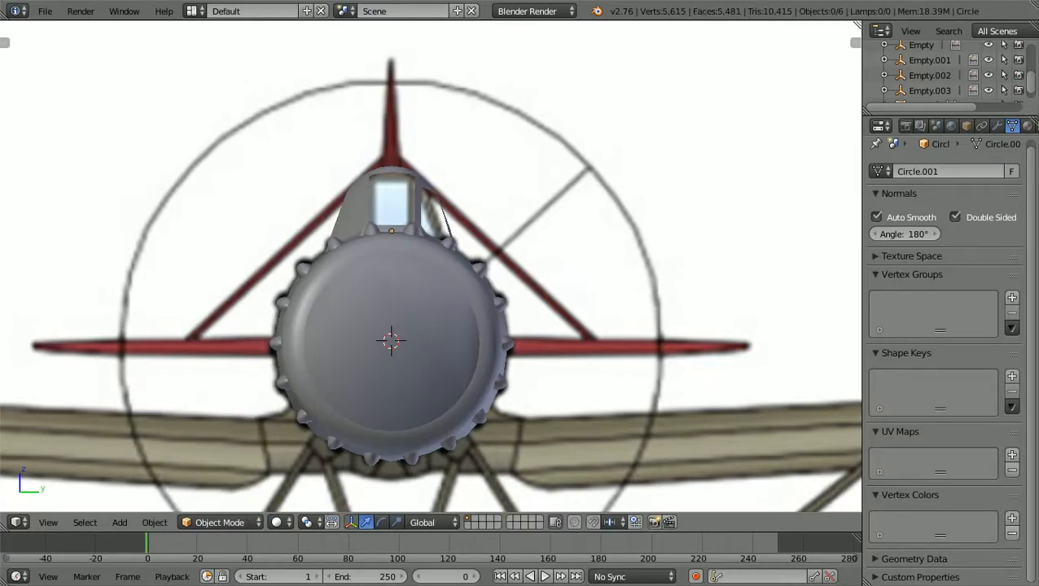
key("x")
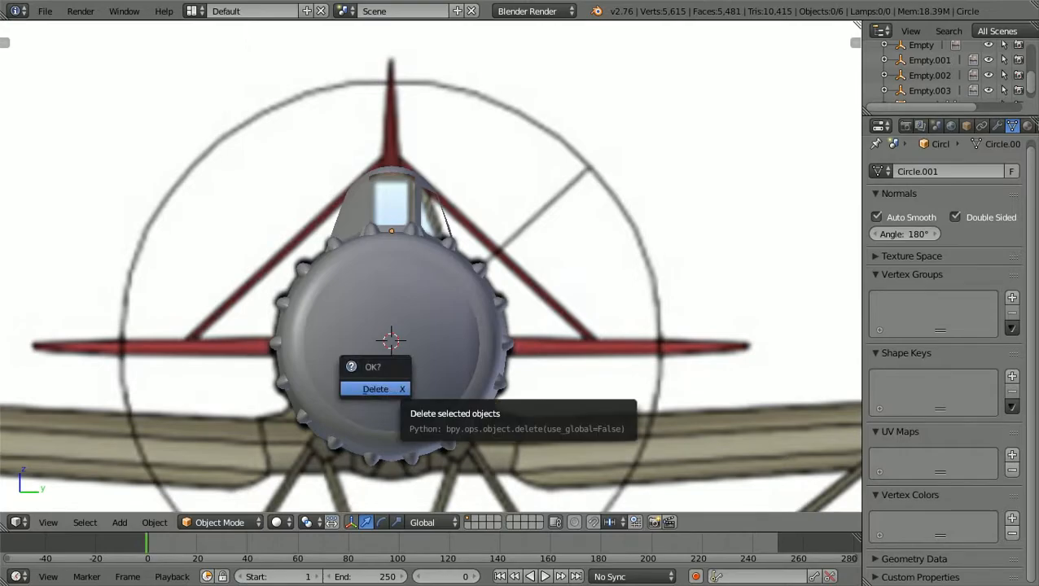
left_click(397, 389)
scroll(431, 277, "down", 1)
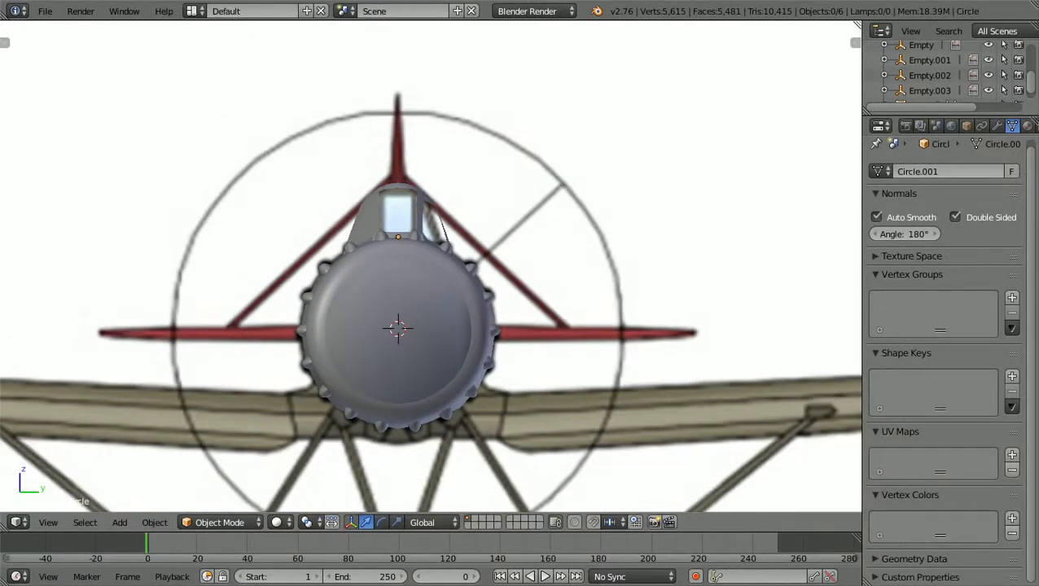
scroll(431, 277, "down", 1)
middle_click_drag(431, 277, 530, 304)
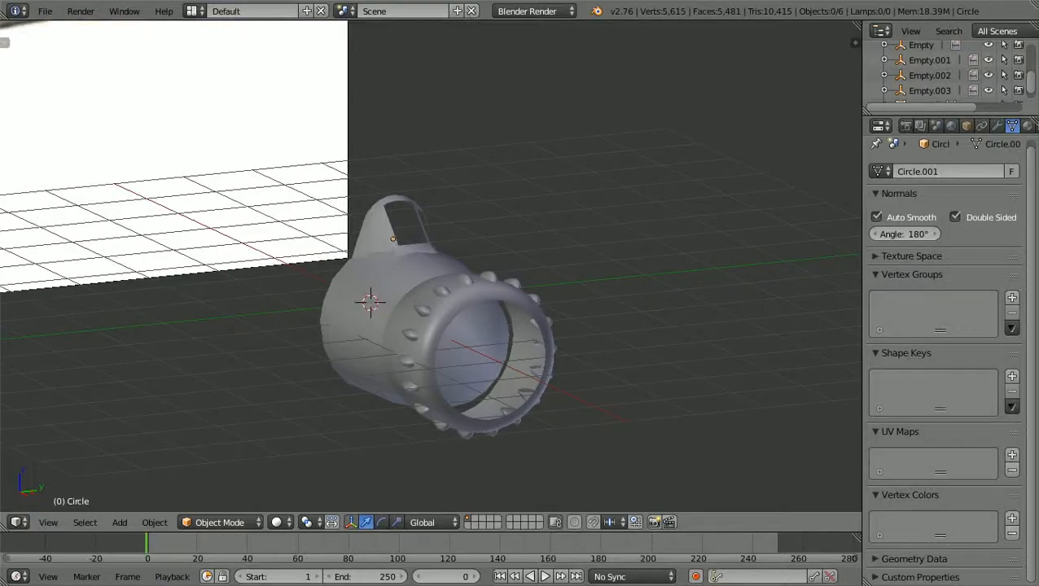
Select the fuselage object with its canopy frame and show the aircraft head-on against the reference image
right_click(383, 281)
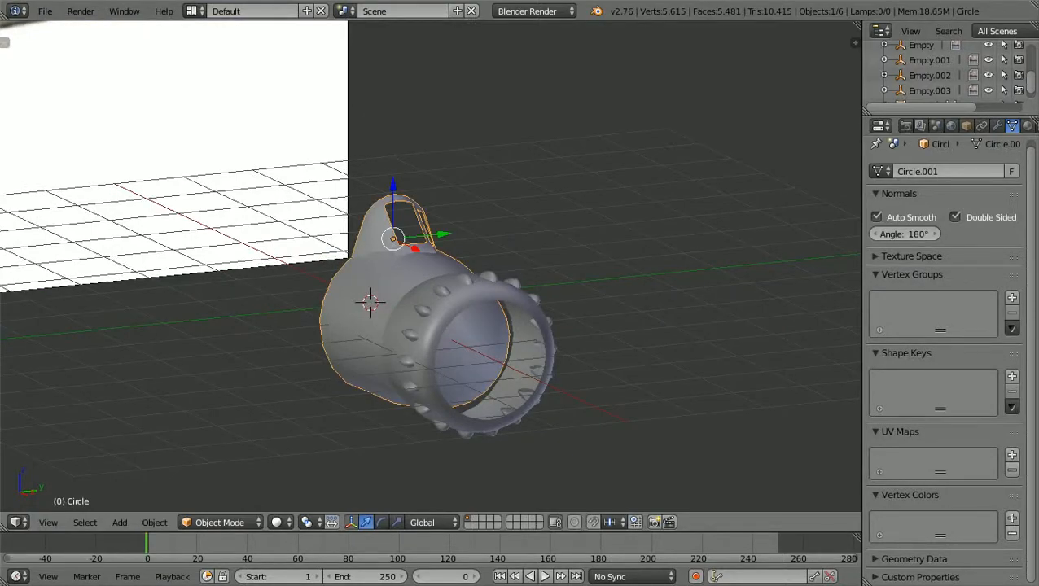
scroll(431, 276, "up", 1)
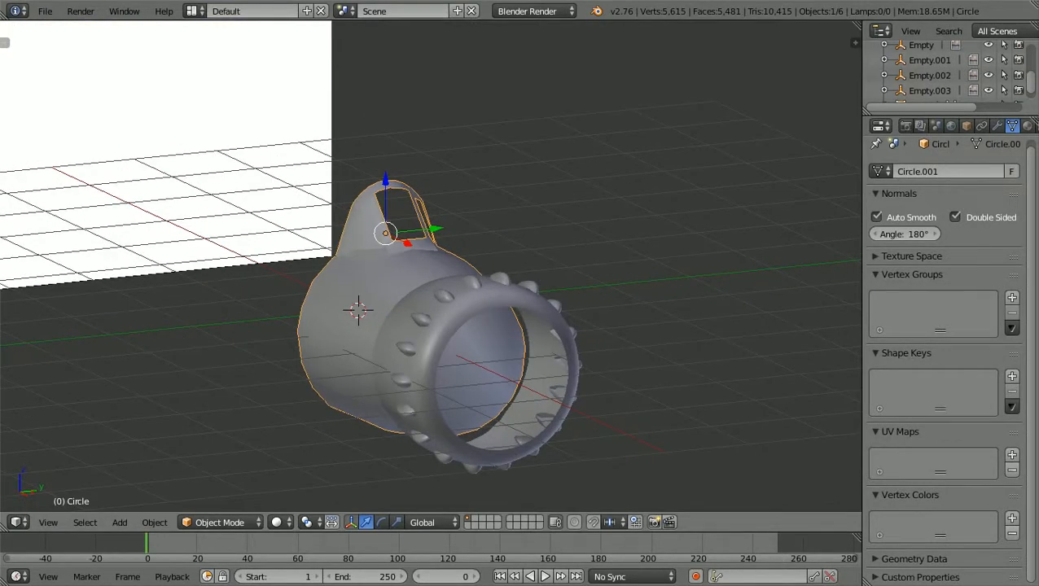
key("KP_1")
scroll(431, 266, "up", 3)
scroll(431, 266, "down", 2)
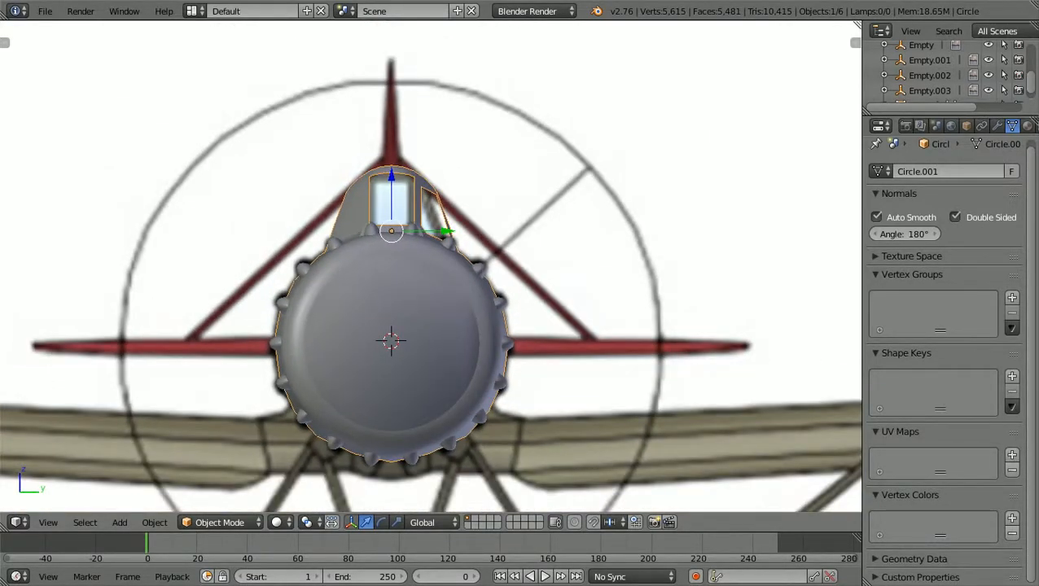
key("r")
key("x")
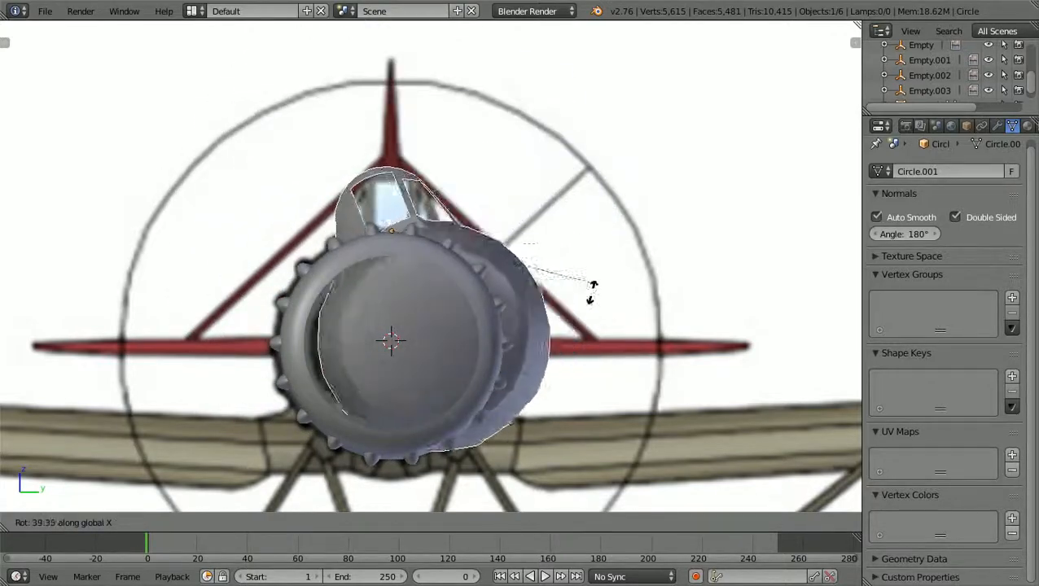
left_click(539, 343)
scroll(431, 266, "up", 1)
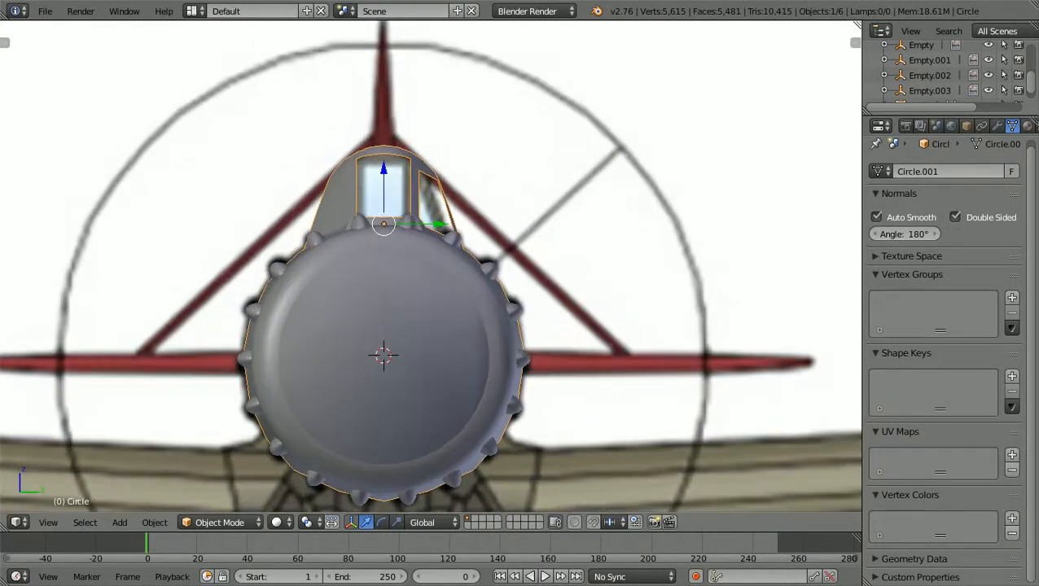
scroll(431, 265, "down", 1)
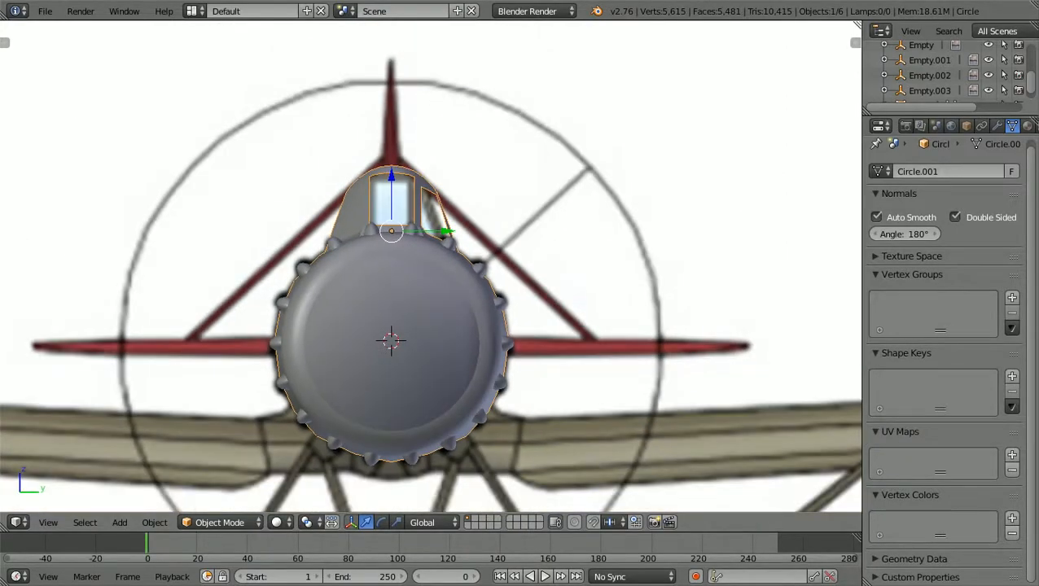
Rotate the fuselage object by about -71.17° around the global X axis
key("r")
key("x")
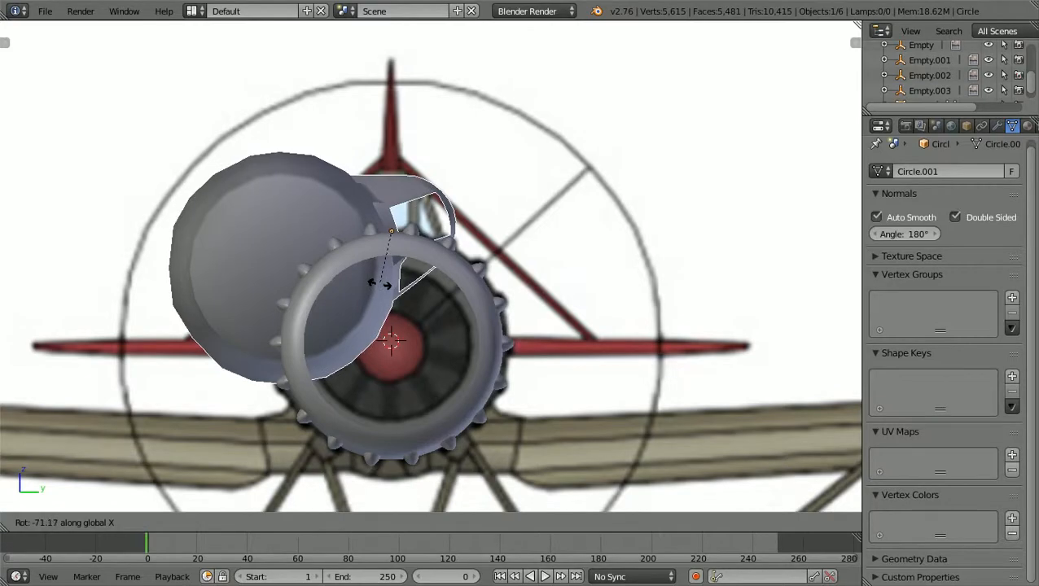
left_click(380, 282)
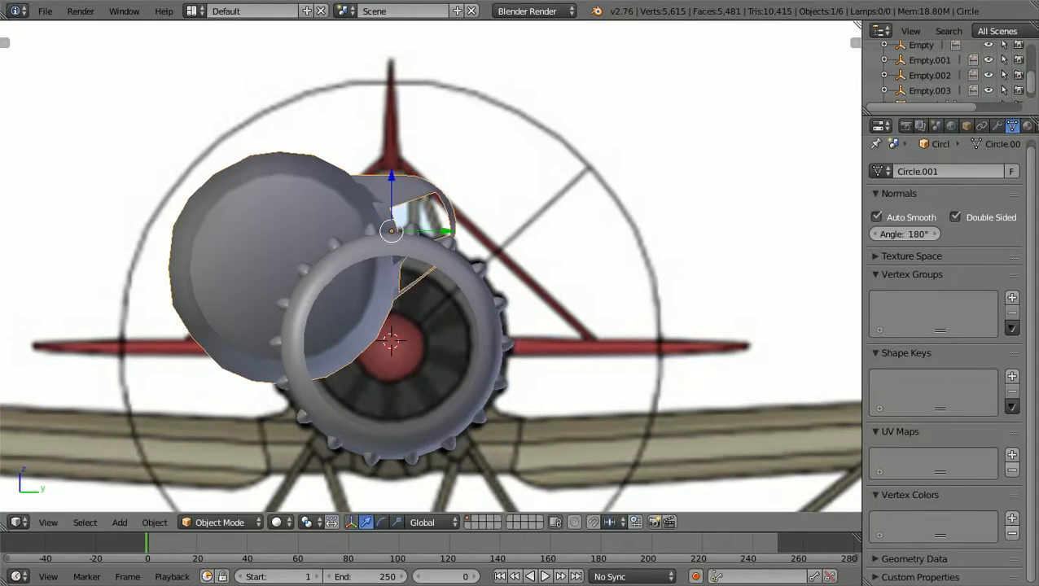
Enter Edit Mode on the rotated fuselage and examine the filled side window's edges and surrounding canopy frame head-on
scroll(188, 155, "up", 3)
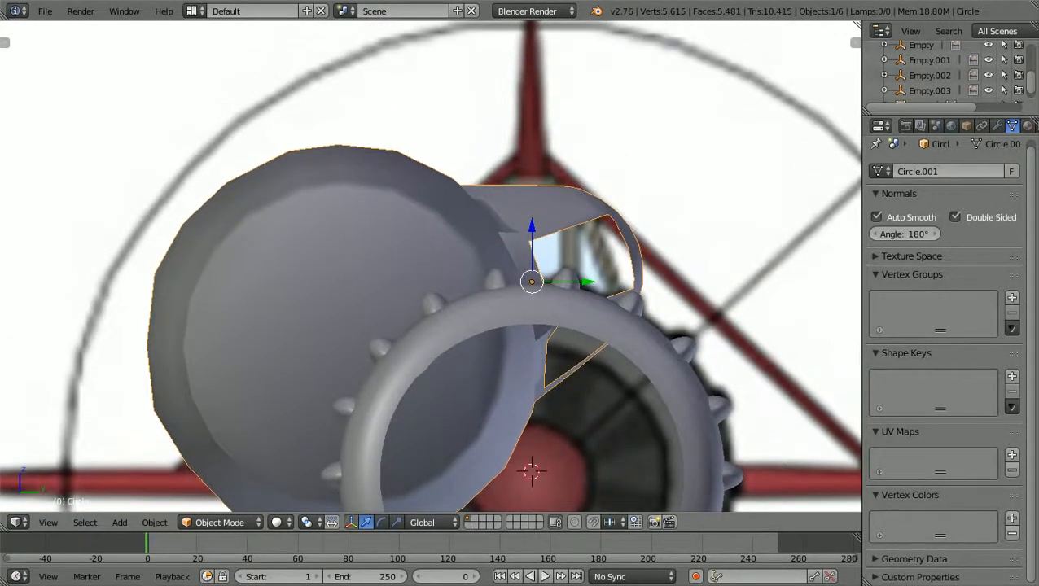
scroll(431, 266, "up", 4, "ctrl")
scroll(431, 267, "up", 3)
scroll(430, 266, "up", 5, "shift")
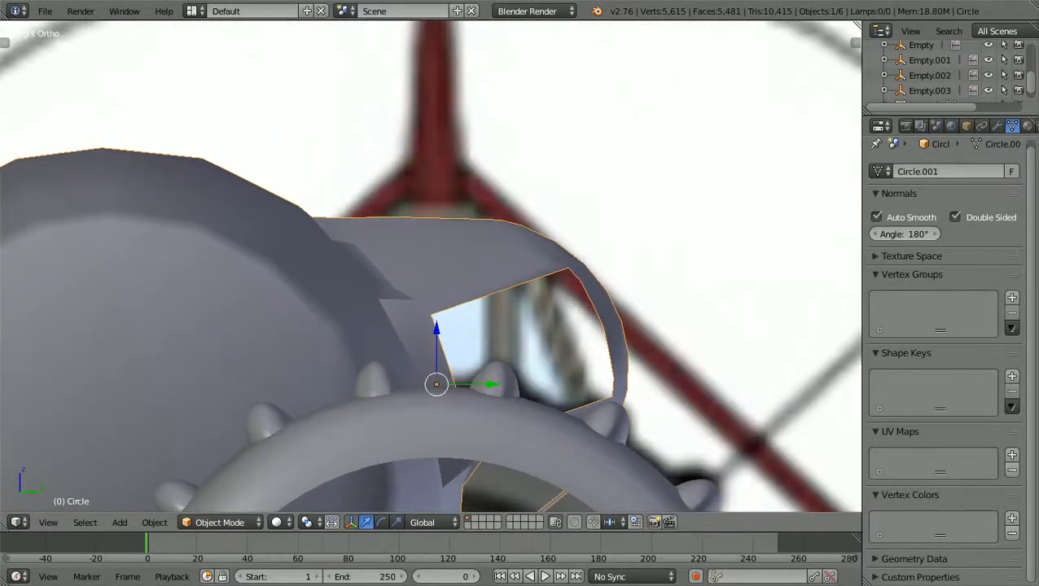
scroll(430, 267, "up", 2)
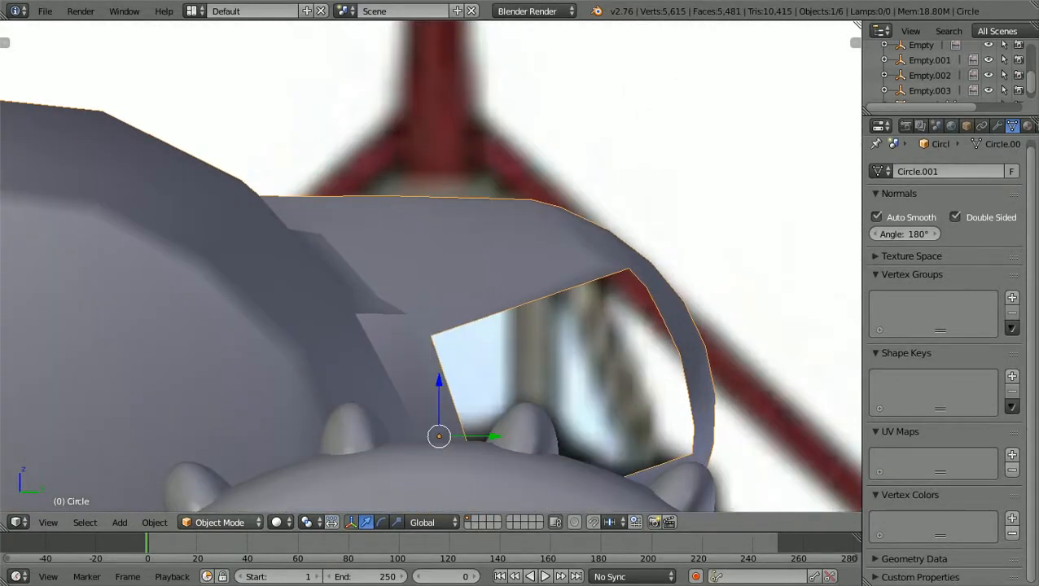
left_click(219, 522)
left_click(218, 487)
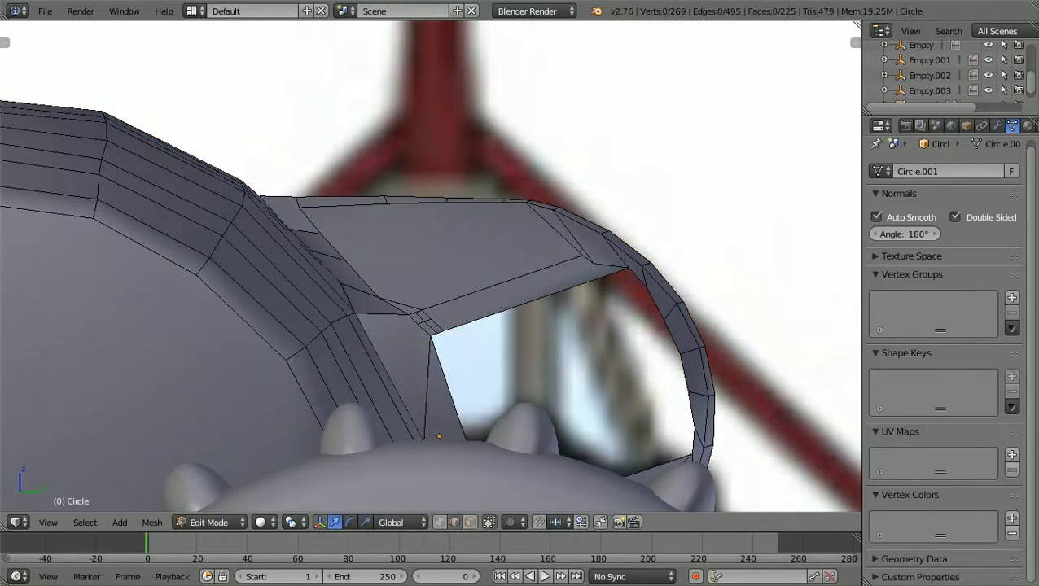
scroll(431, 266, "up", 1)
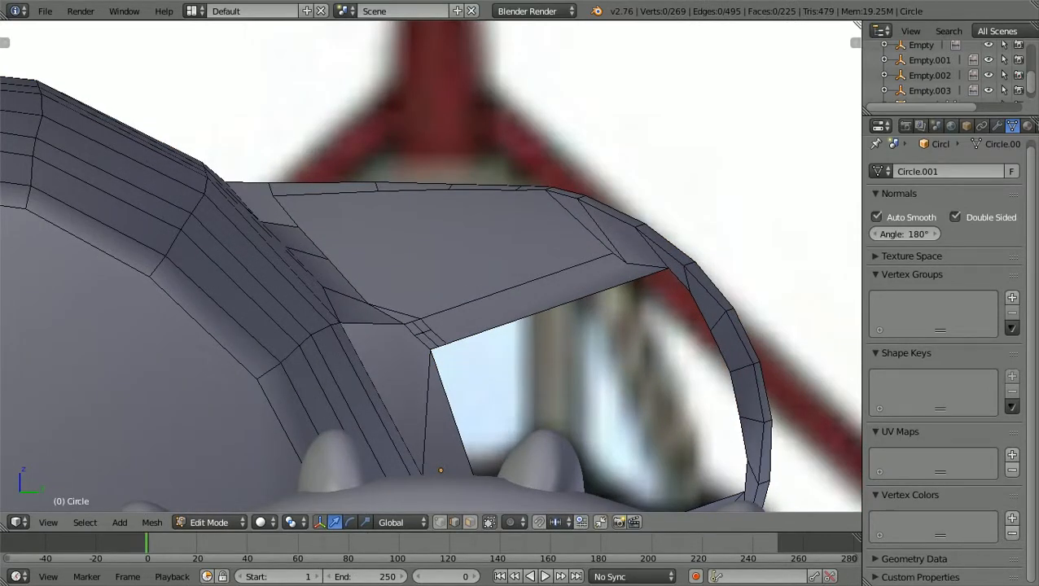
scroll(431, 267, "up", 2, "shift")
scroll(431, 266, "up", 2, "ctrl")
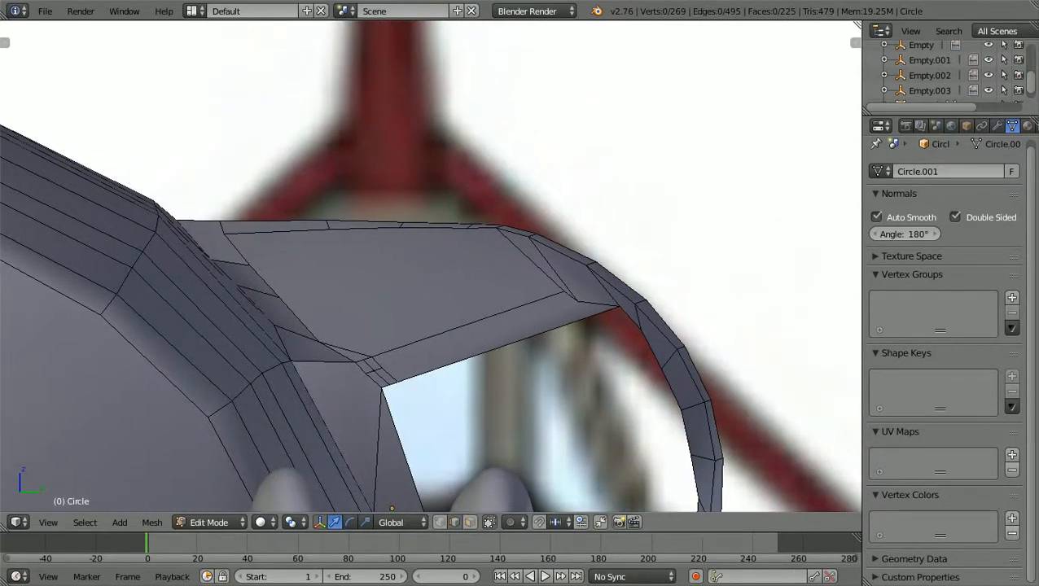
scroll(431, 266, "down", 10, "shift")
scroll(431, 267, "down", 4)
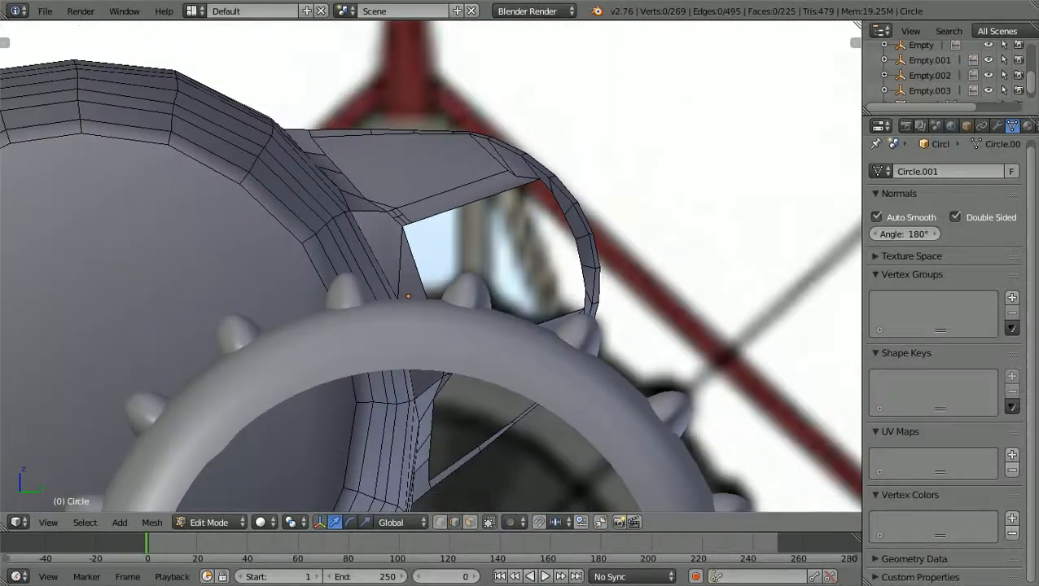
scroll(431, 267, "up", 4, "shift")
scroll(431, 267, "up", 6)
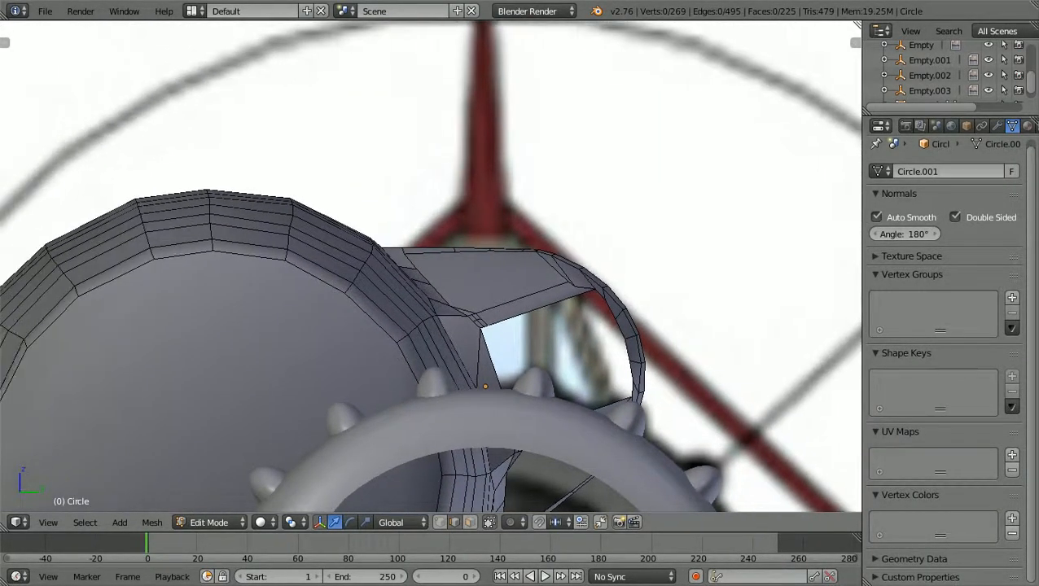
scroll(431, 266, "up", 3, "ctrl")
scroll(430, 267, "up", 1)
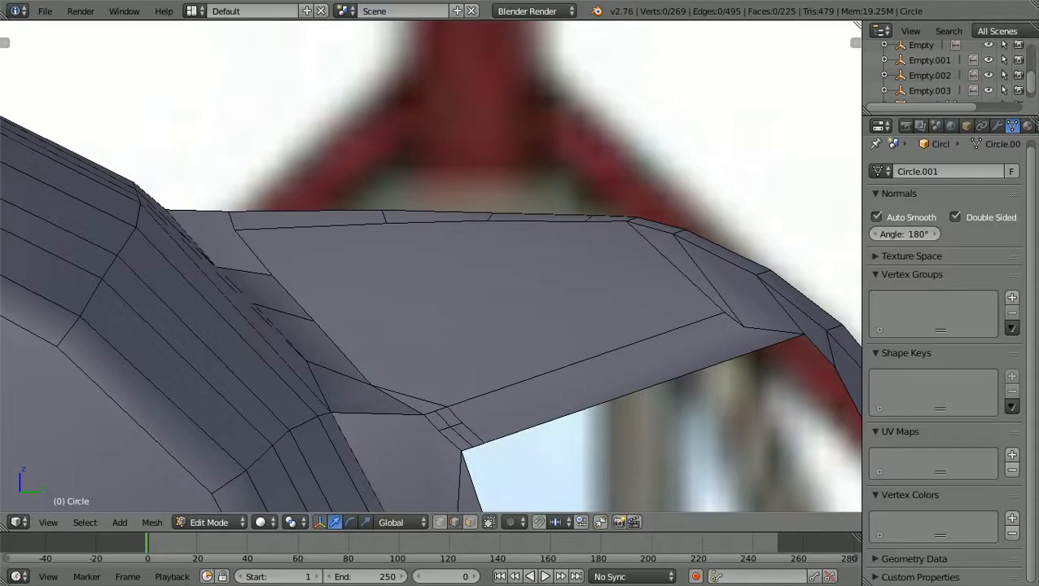
scroll(431, 266, "down", 6)
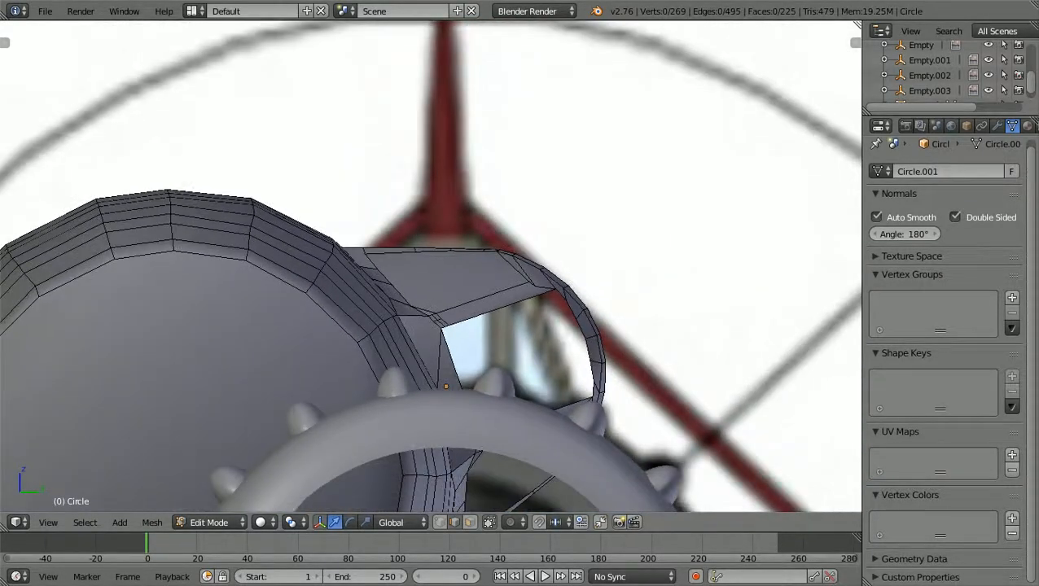
scroll(431, 267, "down", 4)
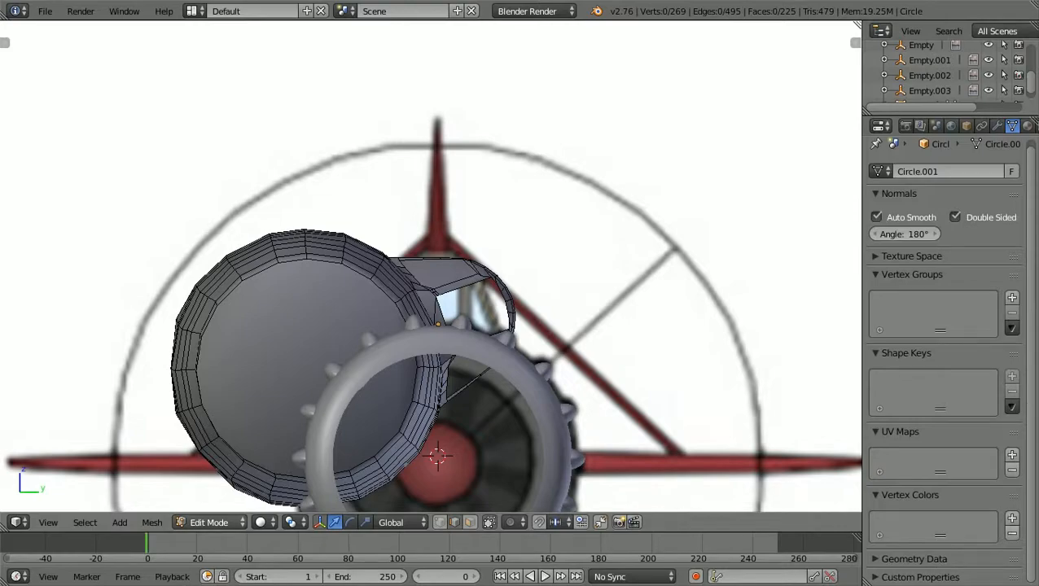
Return the fuselage to Object Mode and show it from the side against the reference image
left_click(209, 522)
left_click(218, 503)
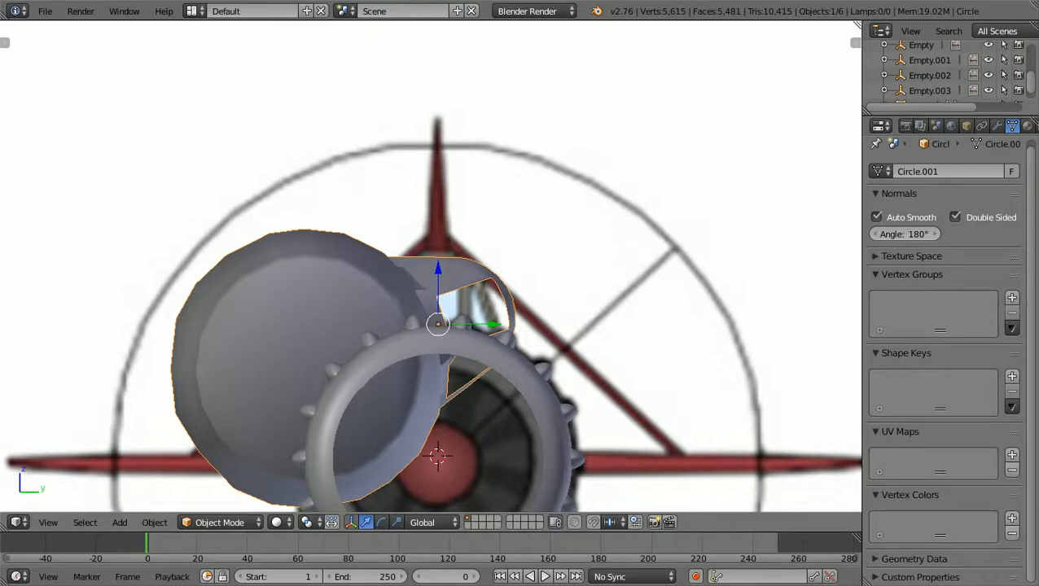
key("KP_1")
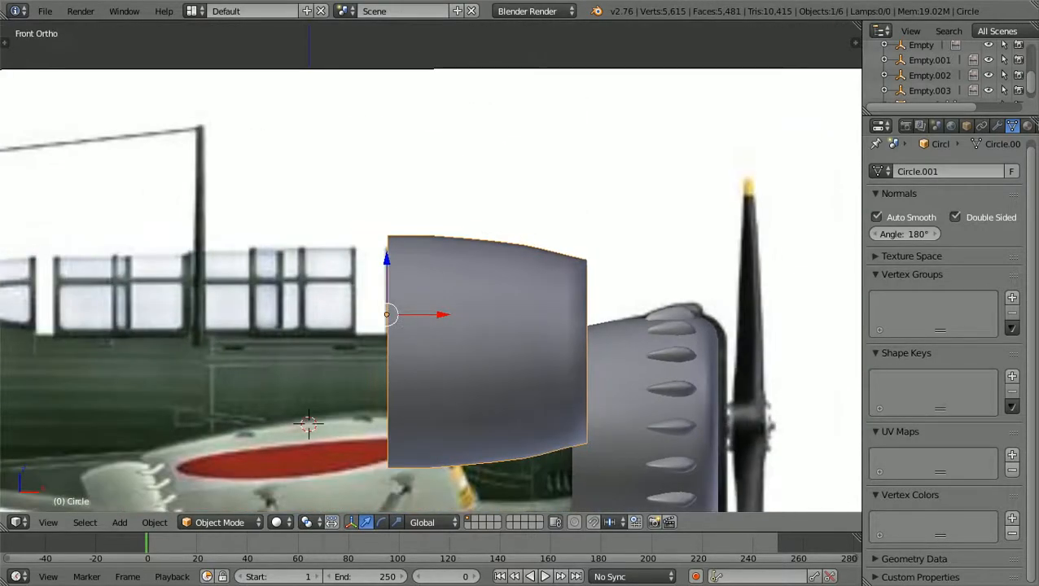
Show the fuselage in wireframe and rotate it around the global Y axis so its nose tilts upward
key("z")
scroll(431, 266, "up", 4)
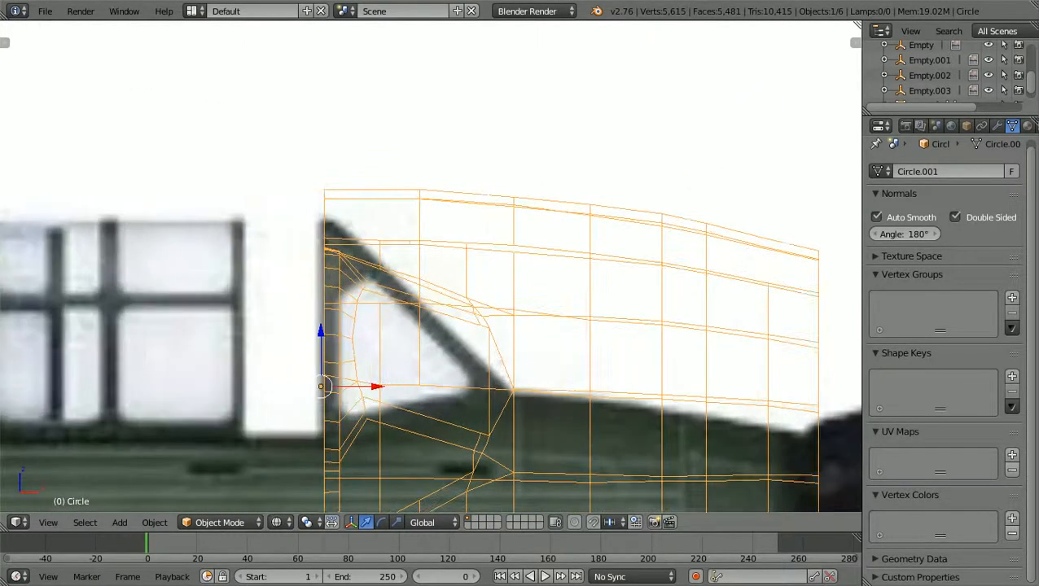
scroll(431, 267, "down", 1)
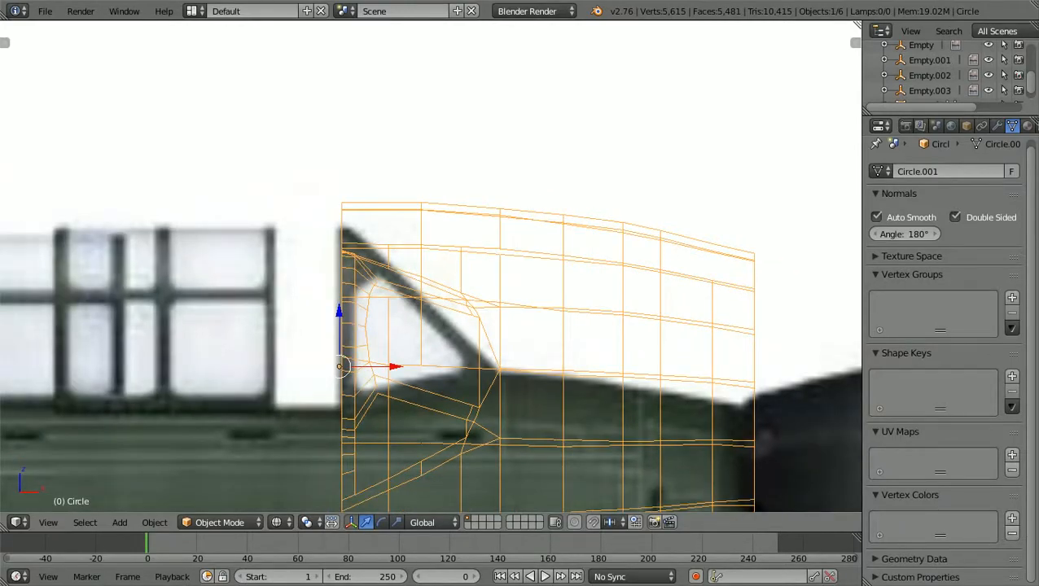
key("r")
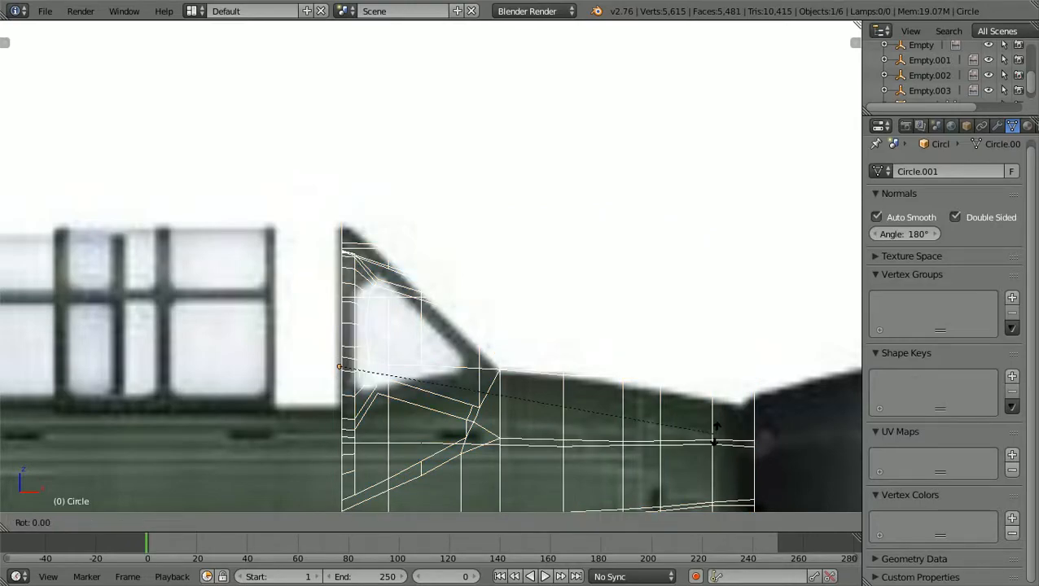
key("y")
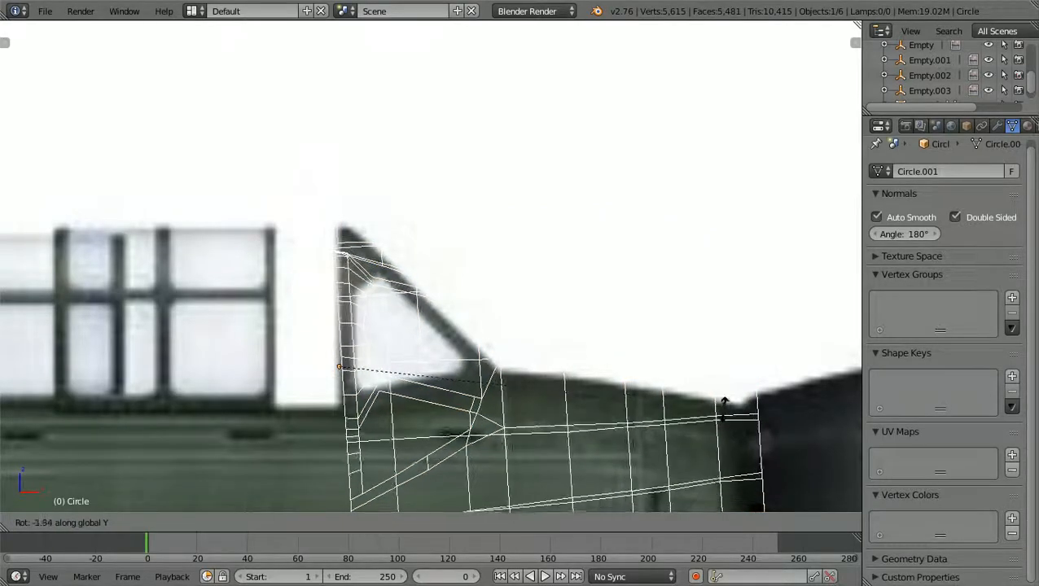
left_click(722, 325)
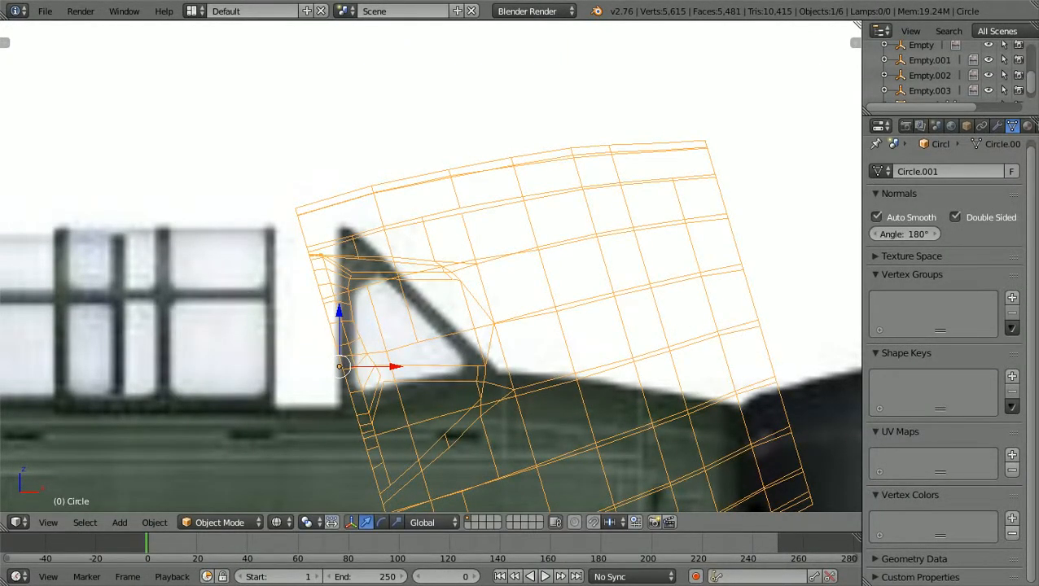
Examine the rotated fuselage's wireframe and canopy window openings from several angles, close up and from farther away
scroll(431, 266, "down", 1)
middle_click_drag(570, 269, 318, 289)
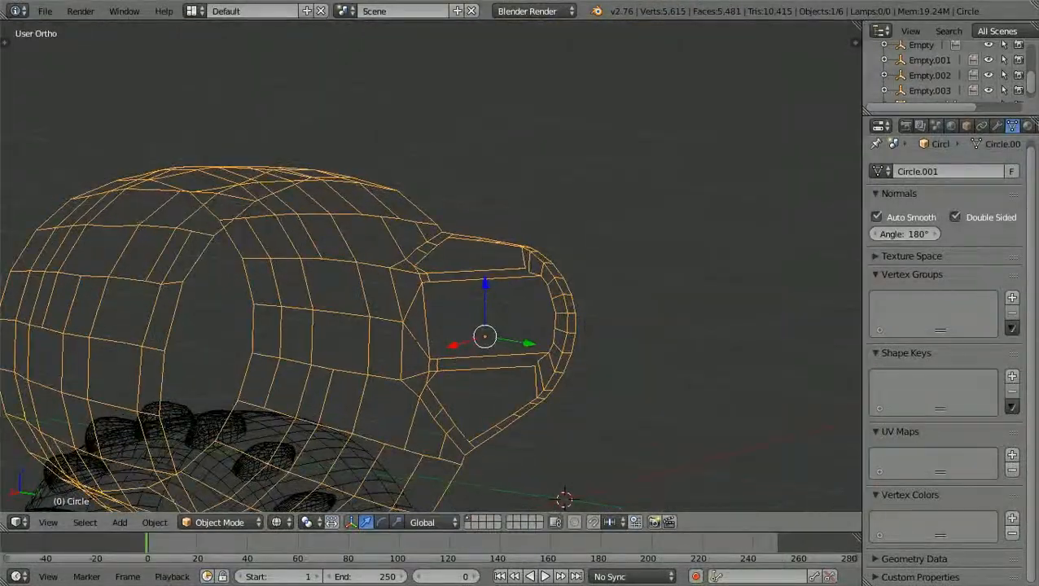
scroll(431, 267, "down", 1)
middle_click_drag(431, 266, 383, 334)
scroll(431, 267, "down", 4)
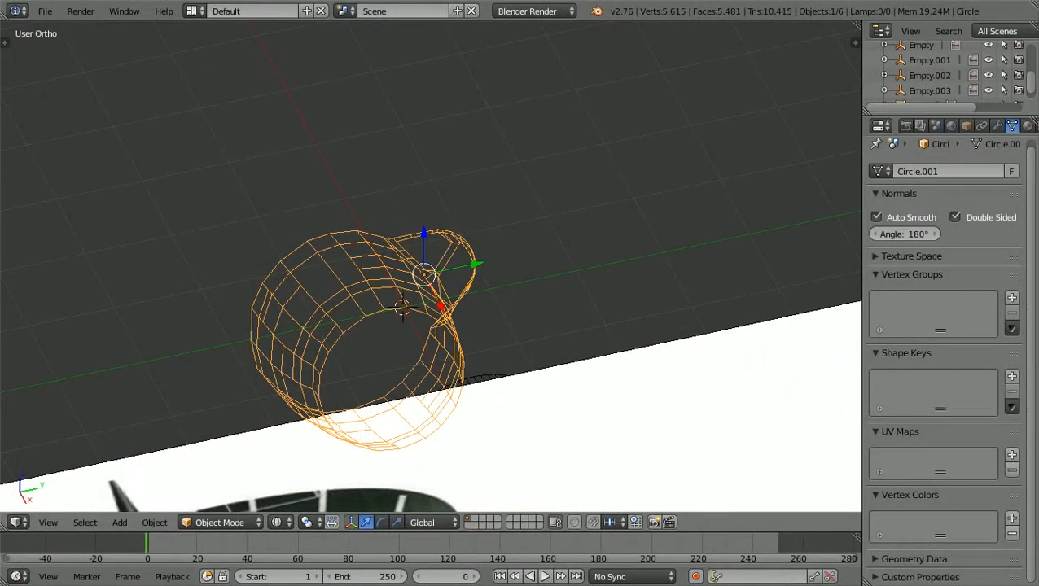
scroll(431, 266, "up", 3)
scroll(431, 266, "up", 3)
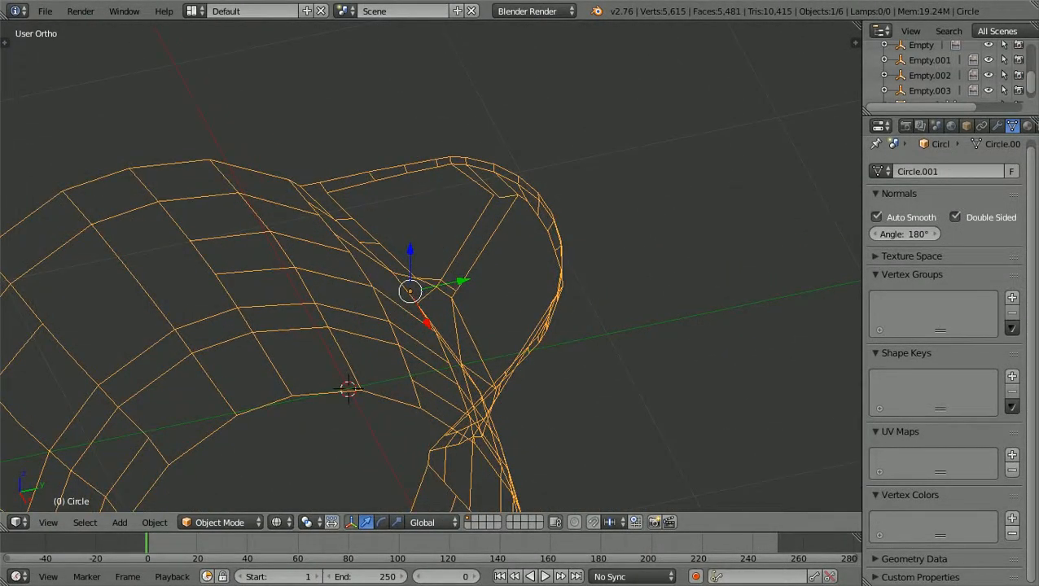
scroll(431, 267, "up", 2)
scroll(431, 266, "down", 3)
scroll(431, 266, "up", 2)
scroll(431, 267, "down", 3)
middle_click_drag(431, 266, 366, 221)
scroll(431, 266, "down", 4)
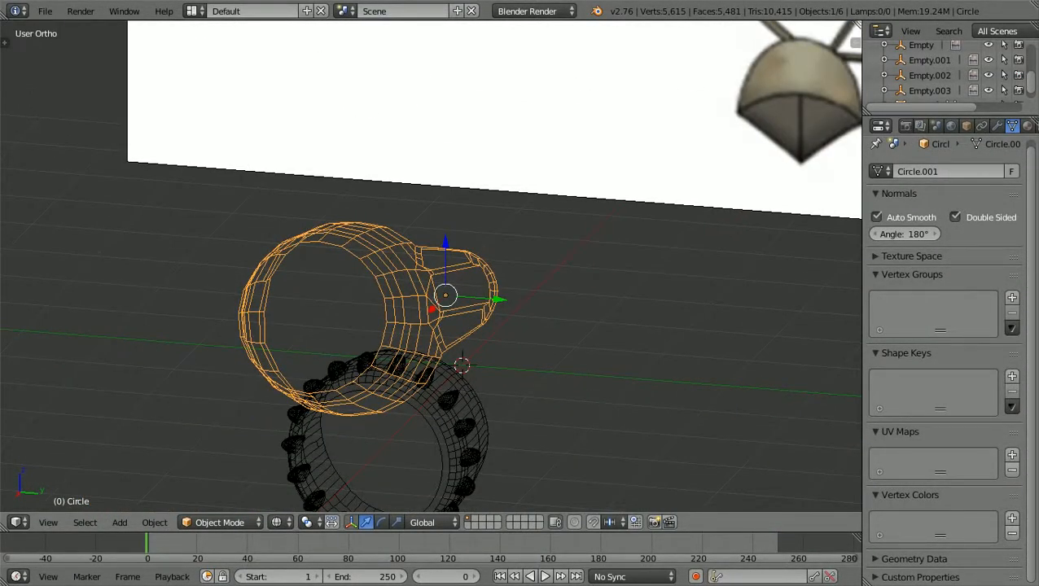
Undo the fuselage's Y and X rotations, deselect everything and switch back to solid shading
key("ctrl+z")
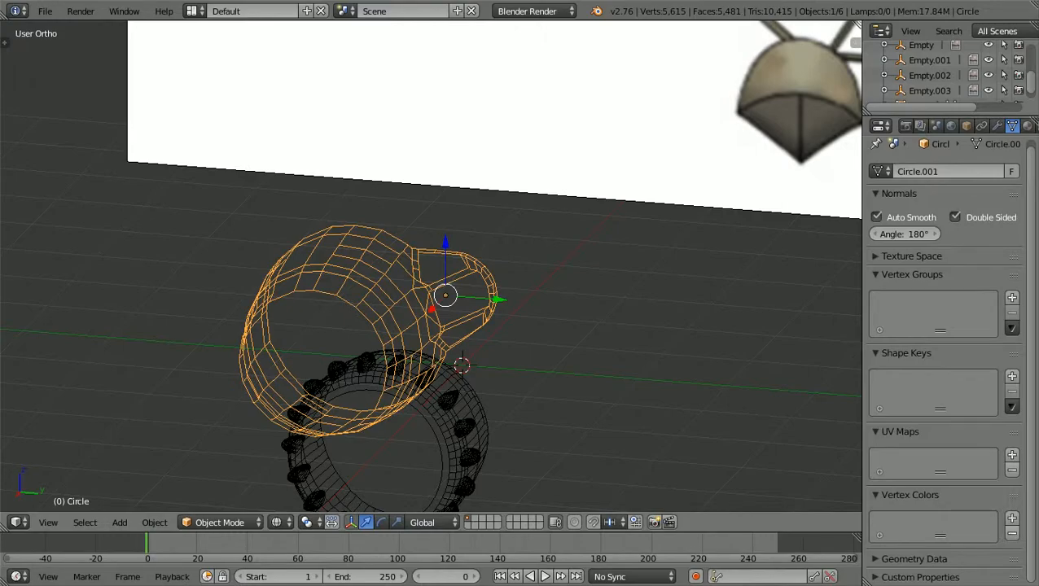
key("ctrl+z")
key("a")
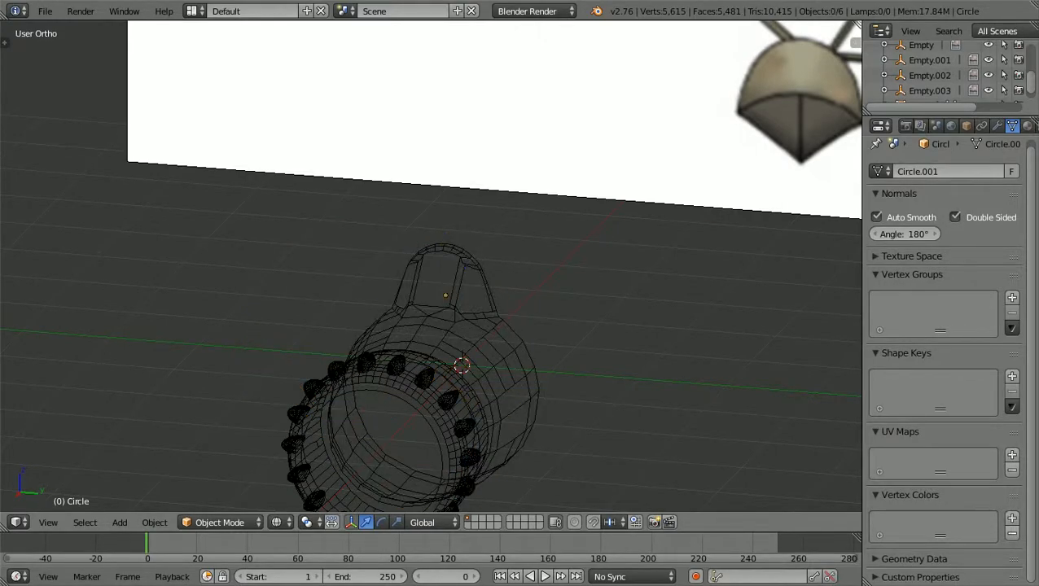
key("z")
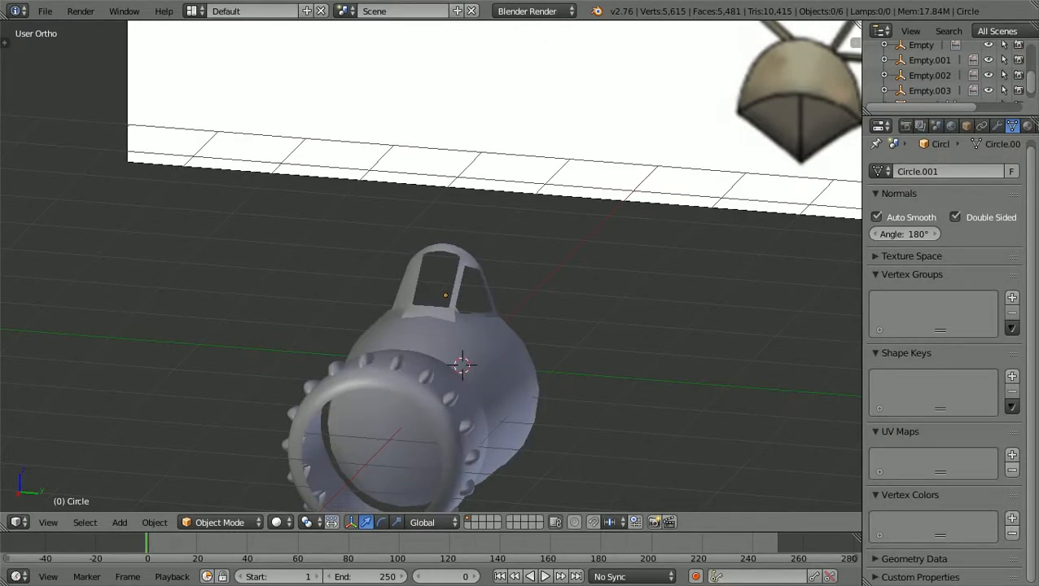
Examine the upright fuselage, canopy frame and cowling head-on against the reference image and from oblique angles
scroll(431, 266, "down", 2)
key("KP_1")
scroll(431, 266, "up", 4)
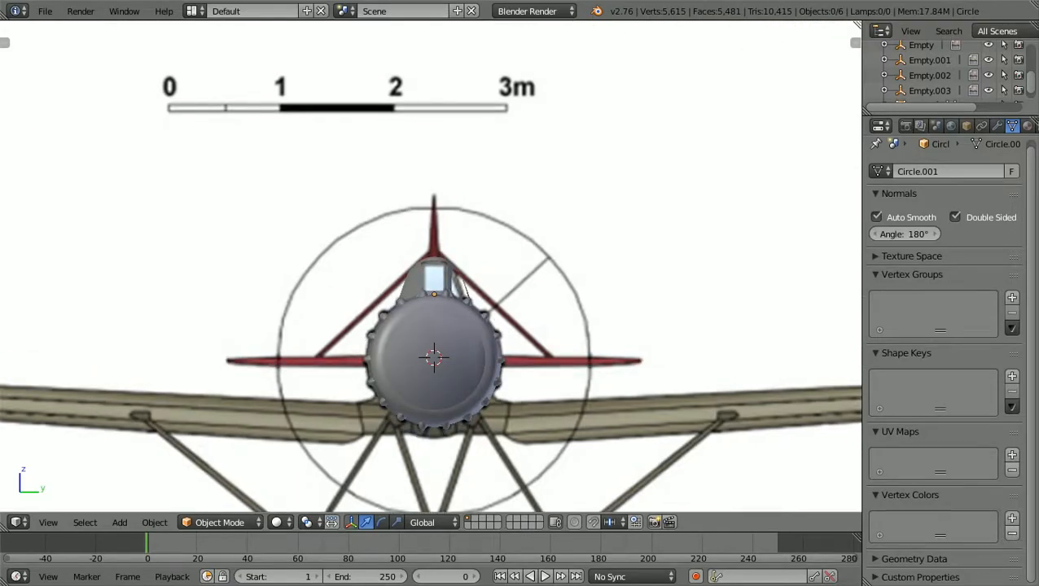
middle_click_drag(431, 267, 529, 287)
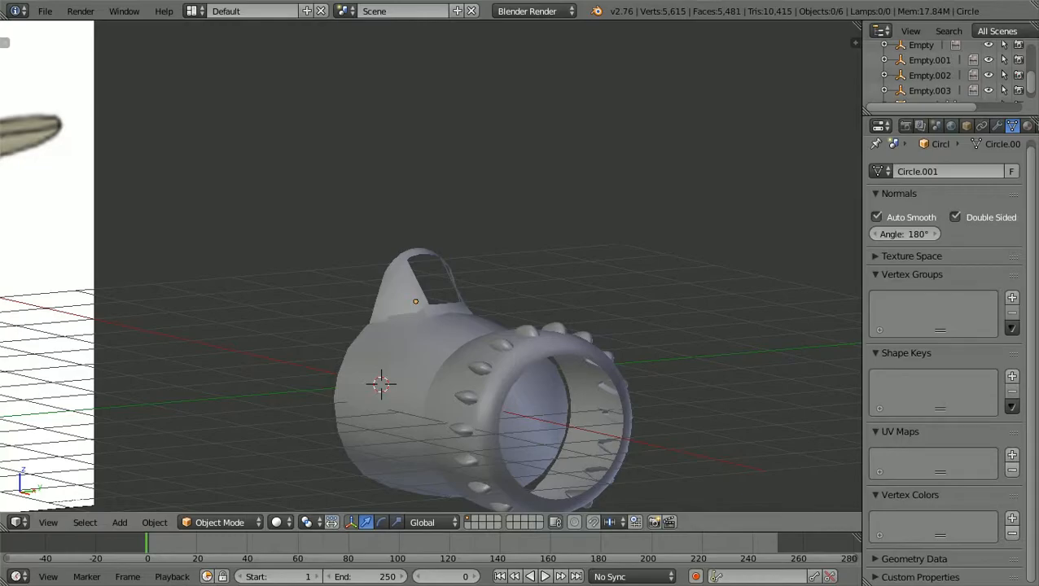
scroll(431, 266, "up", 1)
scroll(431, 266, "down", 2)
key("KP_5")
middle_click_drag(431, 267, 429, 294)
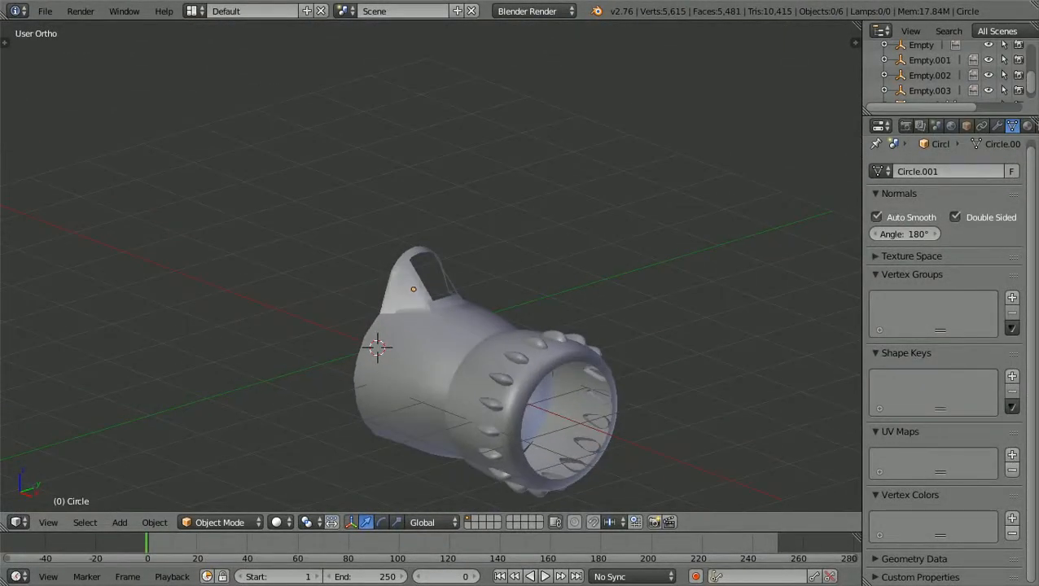